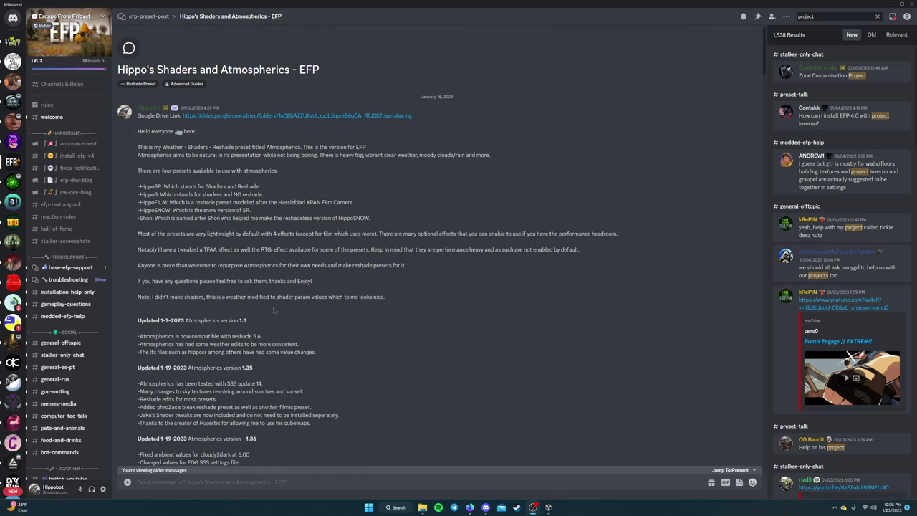
Read through the description, update log and screenshots in the Hippo's Shaders and Atmospherics - EFP post.
{"action": "scroll", "coordinate": [273, 310], "scroll_direction": "down", "scroll_amount": 5}
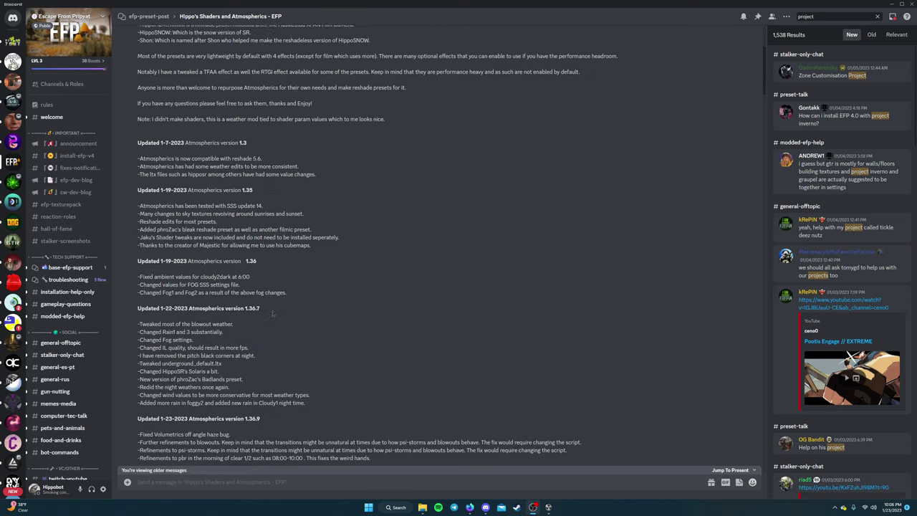
{"action": "scroll", "coordinate": [275, 321], "scroll_direction": "up", "scroll_amount": 1}
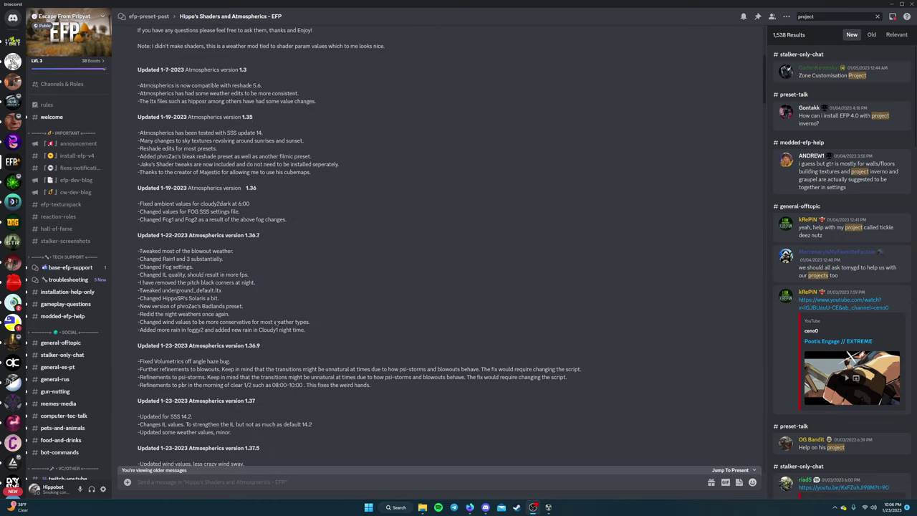
{"action": "scroll", "coordinate": [275, 322], "scroll_direction": "down", "scroll_amount": 10}
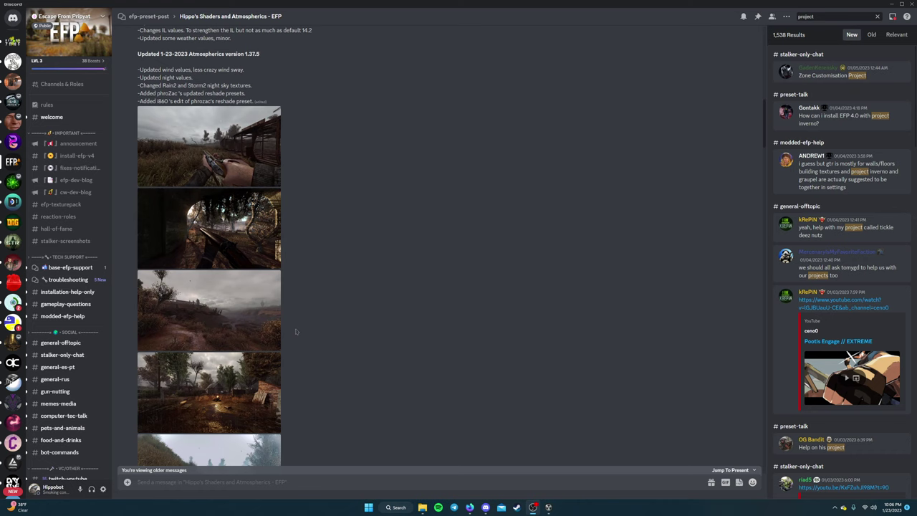
{"action": "scroll", "coordinate": [300, 335], "scroll_direction": "up", "scroll_amount": 15}
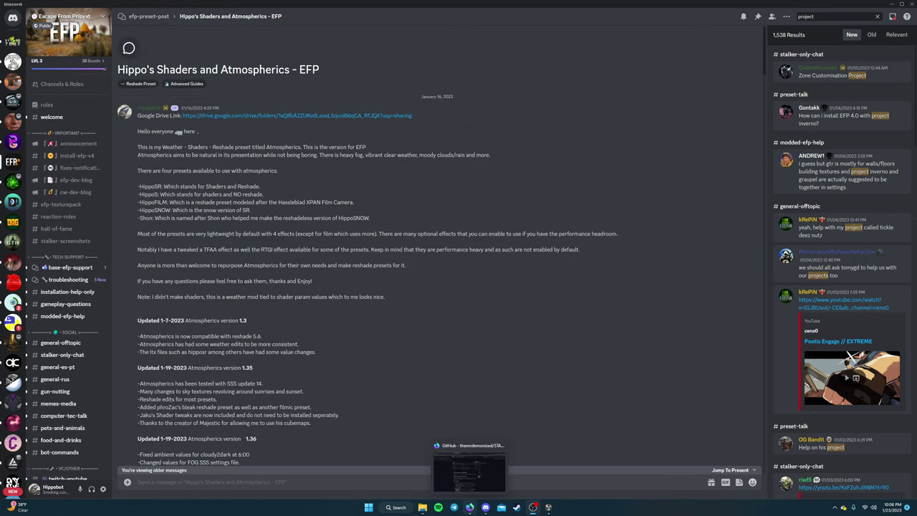
Switch to Firefox and view the Aydins Grass Tweaks 2.1 and Screen Space Shaders add-on pages.
{"action": "left_click", "coordinate": [456, 492]}
{"action": "left_click", "coordinate": [58, 8]}
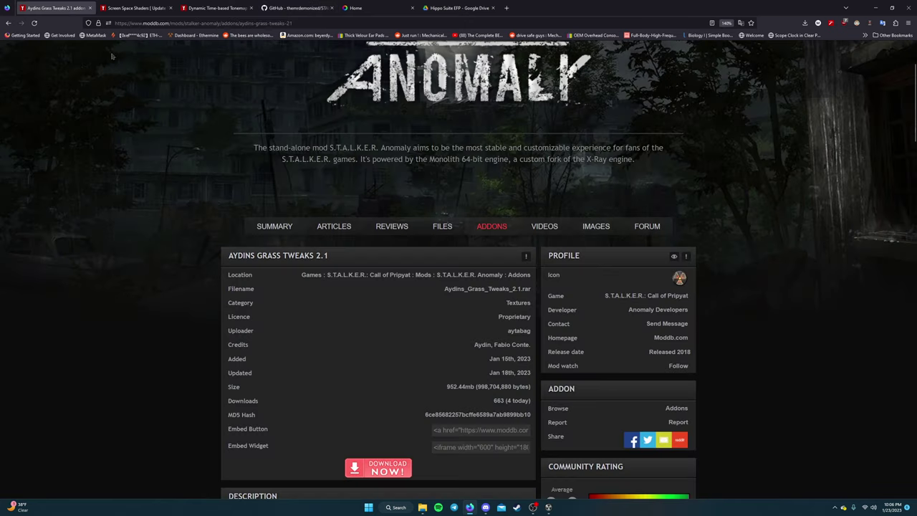
{"action": "left_click", "coordinate": [132, 8]}
{"action": "left_click", "coordinate": [623, 132]}
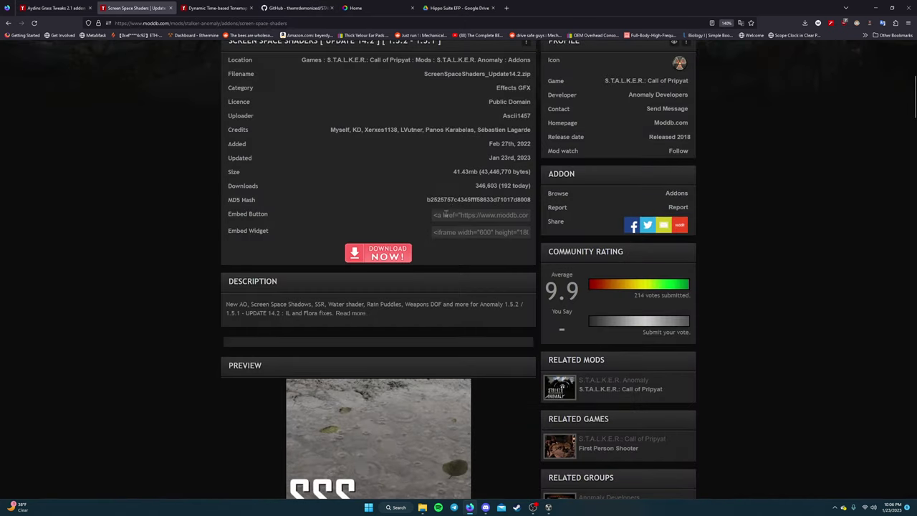
{"action": "scroll", "coordinate": [321, 292], "scroll_direction": "up", "scroll_amount": 4}
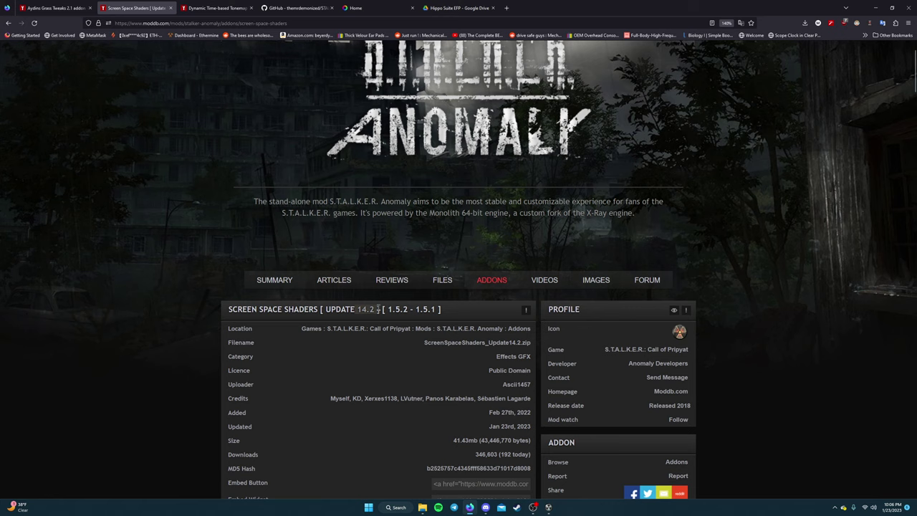
Look over the remaining mod sources, from Dynamic Time-Based Tonemap Extended through to the Hippo Suite EFP Drive folder.
{"action": "left_click", "coordinate": [219, 9]}
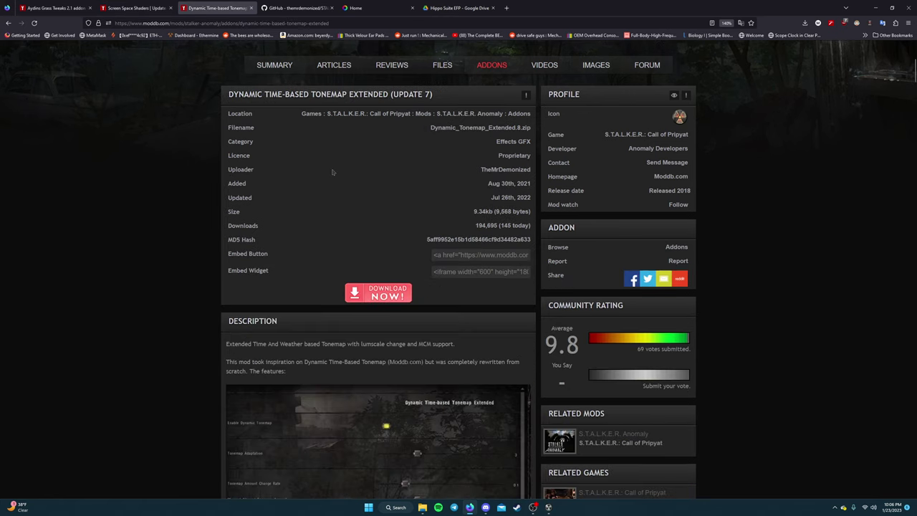
{"action": "left_click", "coordinate": [294, 8]}
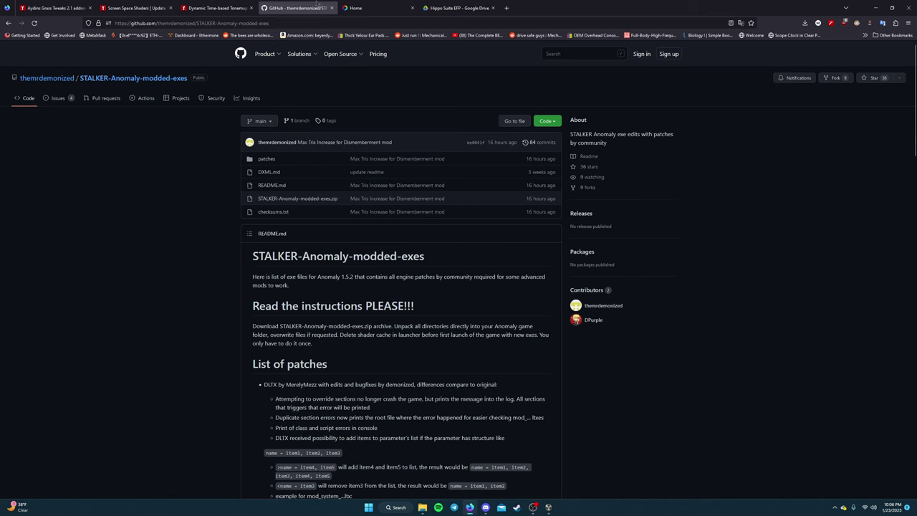
{"action": "left_click", "coordinate": [361, 8]}
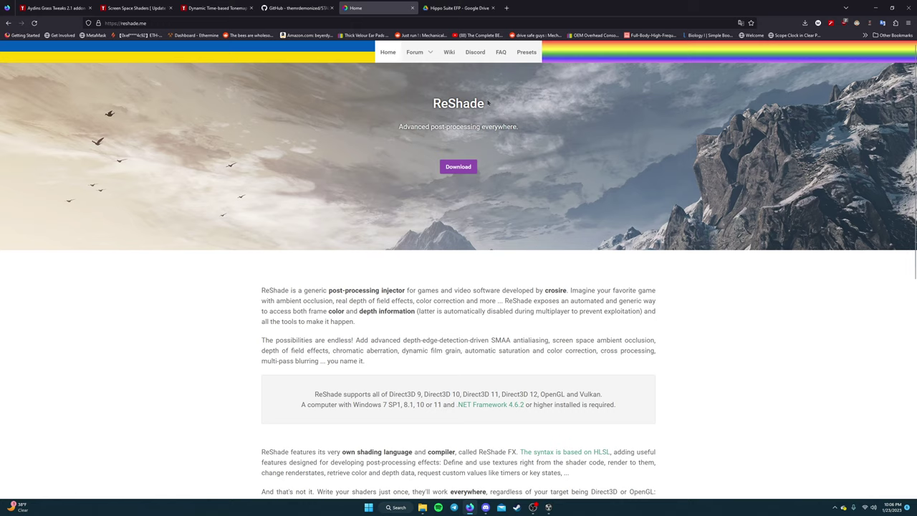
{"action": "left_click", "coordinate": [454, 7]}
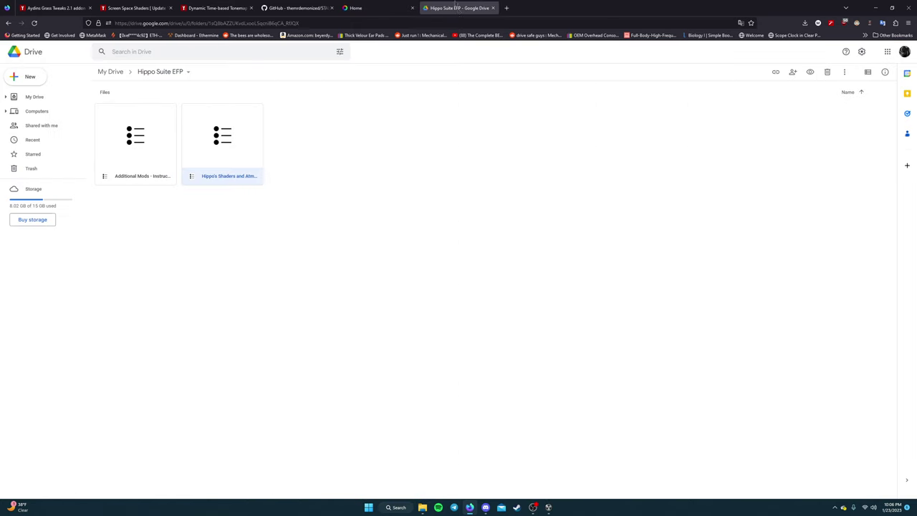
{"action": "left_click", "coordinate": [357, 113]}
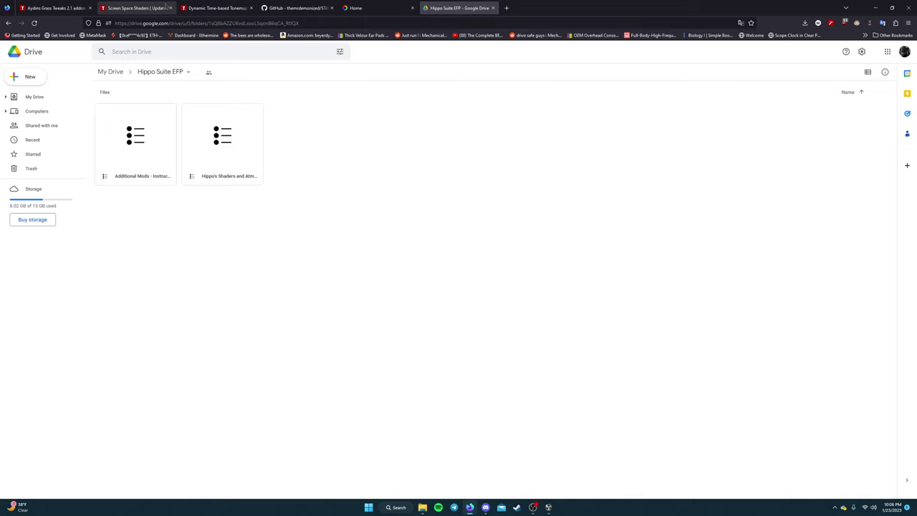
Review the download details on the Screen Space Shaders and Dynamic Time-Based Tonemap Extended pages.
{"action": "left_click", "coordinate": [138, 7]}
{"action": "scroll", "coordinate": [365, 266], "scroll_direction": "down", "scroll_amount": 4}
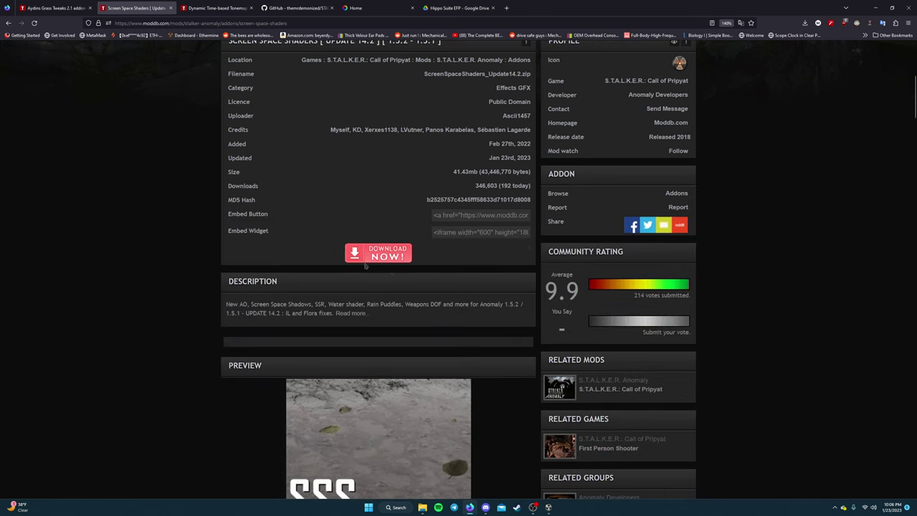
{"action": "scroll", "coordinate": [264, 190], "scroll_direction": "up", "scroll_amount": 2}
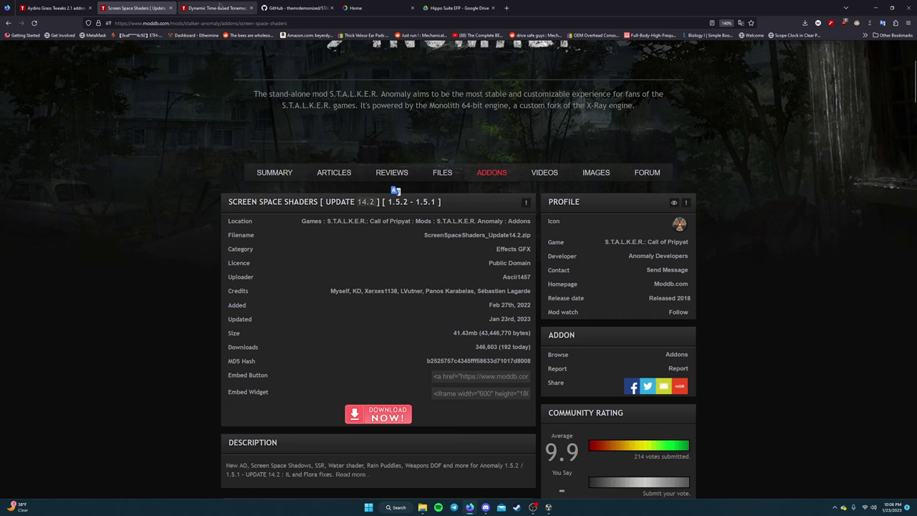
{"action": "left_click", "coordinate": [217, 8]}
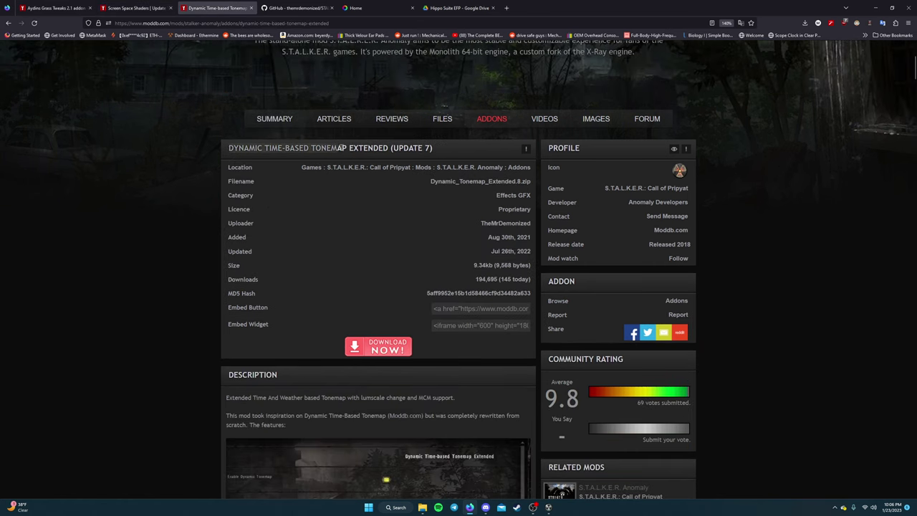
View the download options for the STALKER-Anomaly-modded-exes repository and for ReShade.
{"action": "left_click", "coordinate": [294, 8]}
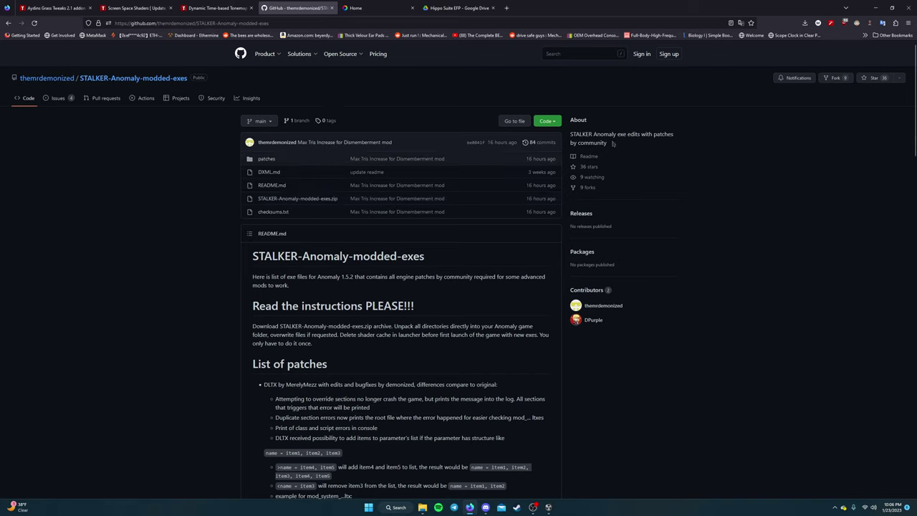
{"action": "left_click", "coordinate": [548, 121]}
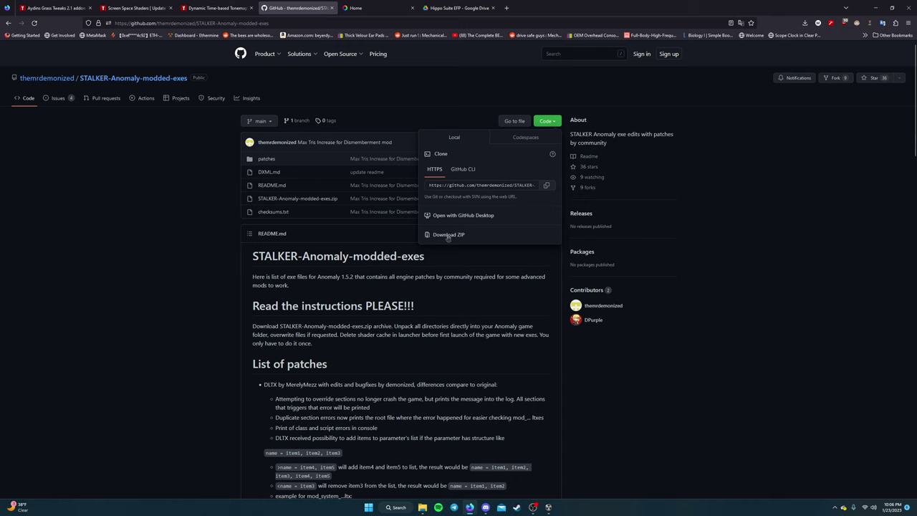
{"action": "left_click", "coordinate": [416, 93]}
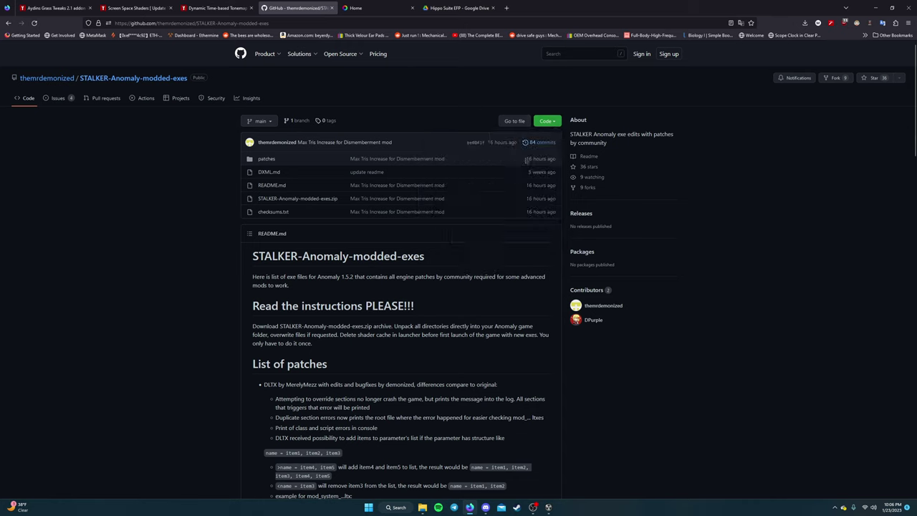
{"action": "left_click", "coordinate": [359, 8]}
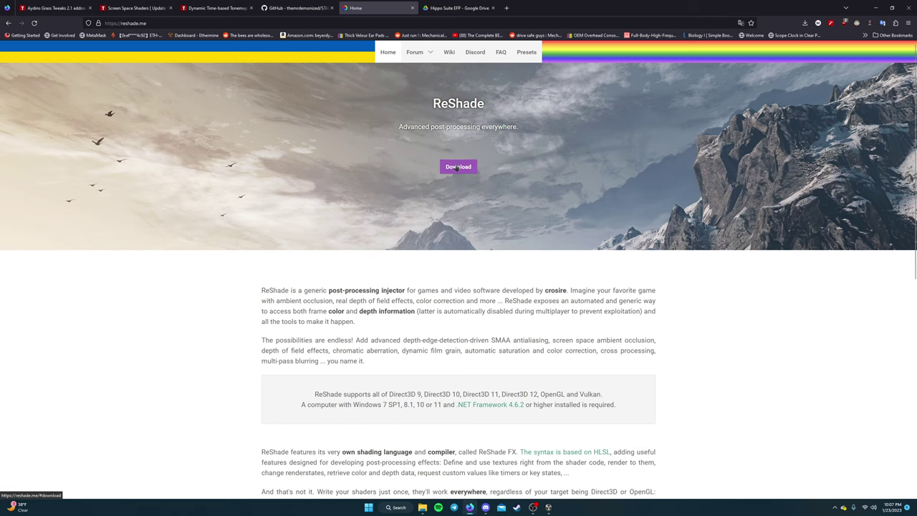
{"action": "left_click", "coordinate": [457, 167]}
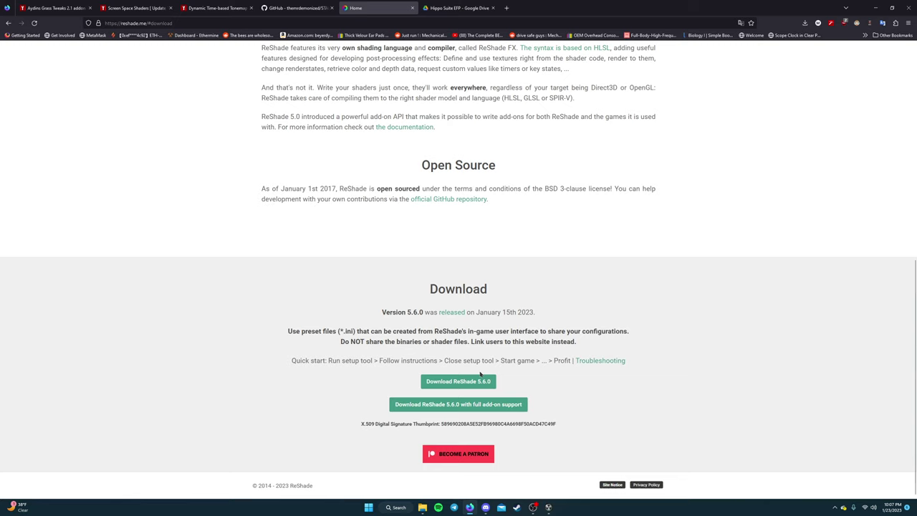
Point out both archives in the Hippo Suite EFP Drive folder by selecting them, and clear the selection.
{"action": "left_click", "coordinate": [446, 8]}
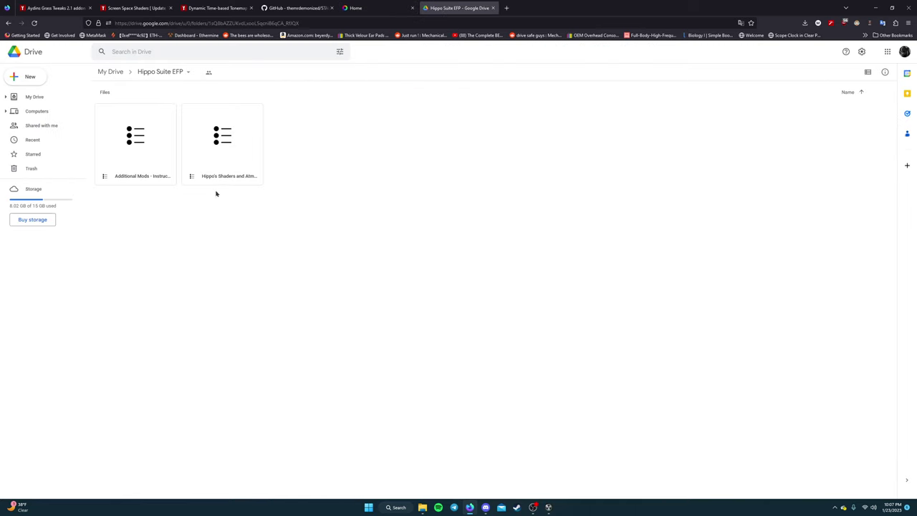
{"action": "left_click_drag", "start_coordinate": [158, 208], "coordinate": [115, 105]}
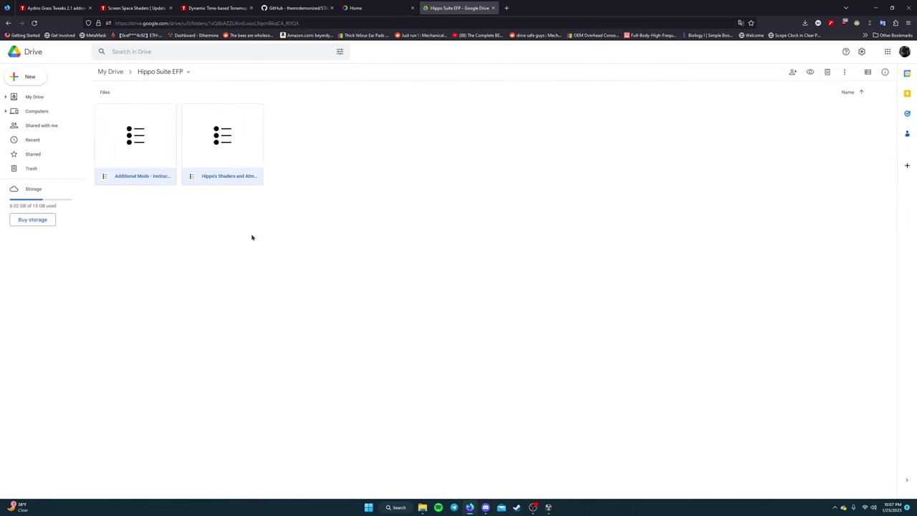
{"action": "left_click", "coordinate": [275, 198]}
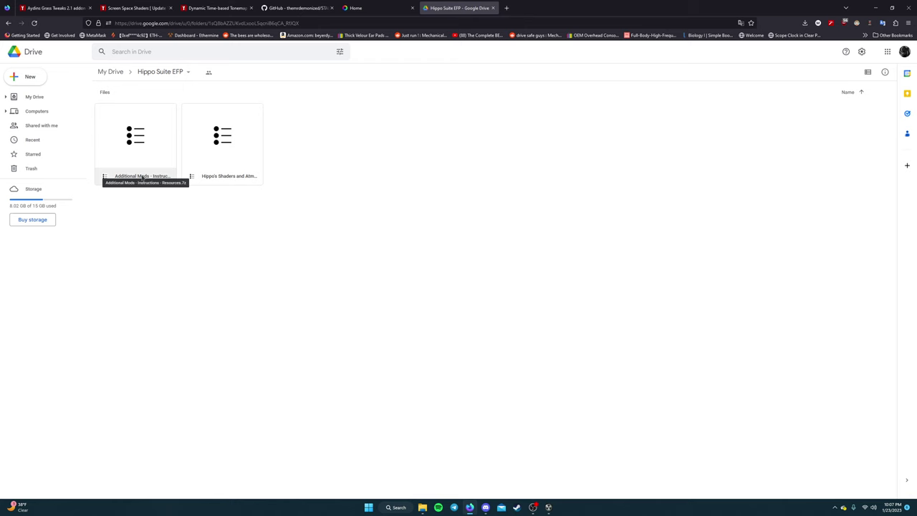
Return to the Aydins Grass Tweaks 2.1 page and expand its full description.
{"action": "left_click", "coordinate": [54, 8]}
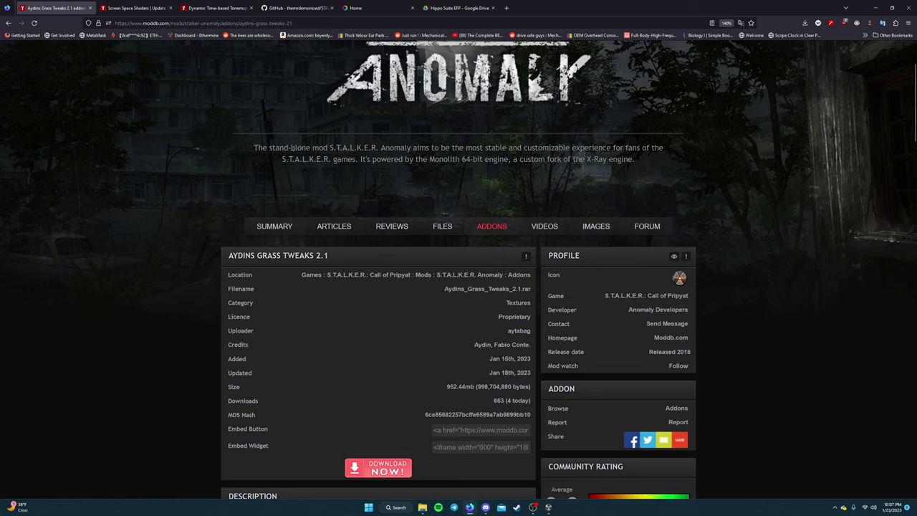
{"action": "scroll", "coordinate": [331, 232], "scroll_direction": "down", "scroll_amount": 3}
{"action": "scroll", "coordinate": [288, 172], "scroll_direction": "up", "scroll_amount": 2}
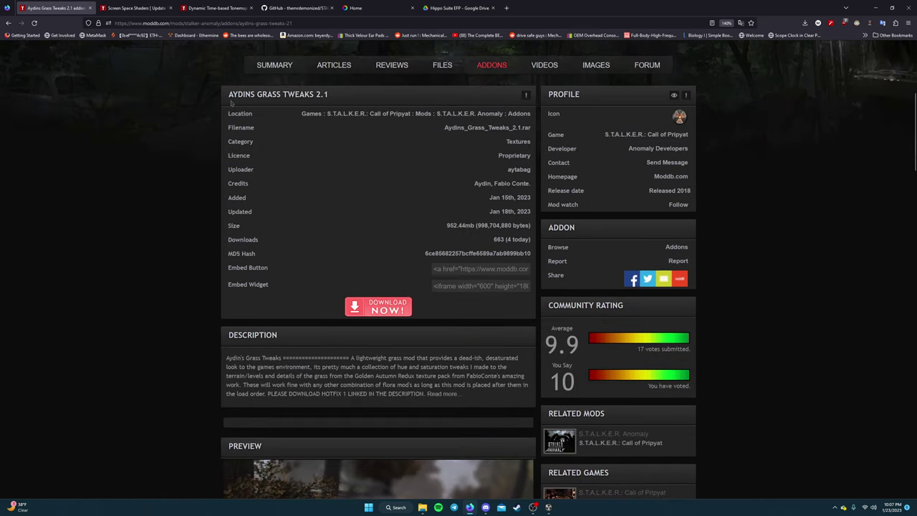
{"action": "scroll", "coordinate": [383, 285], "scroll_direction": "down", "scroll_amount": 2}
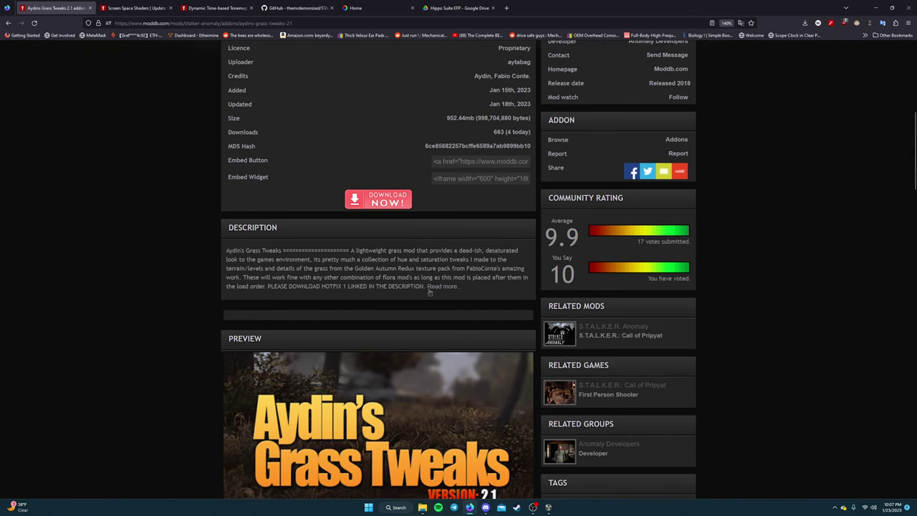
{"action": "left_click", "coordinate": [438, 291]}
{"action": "scroll", "coordinate": [387, 279], "scroll_direction": "down", "scroll_amount": 4}
{"action": "scroll", "coordinate": [386, 278], "scroll_direction": "up", "scroll_amount": 5}
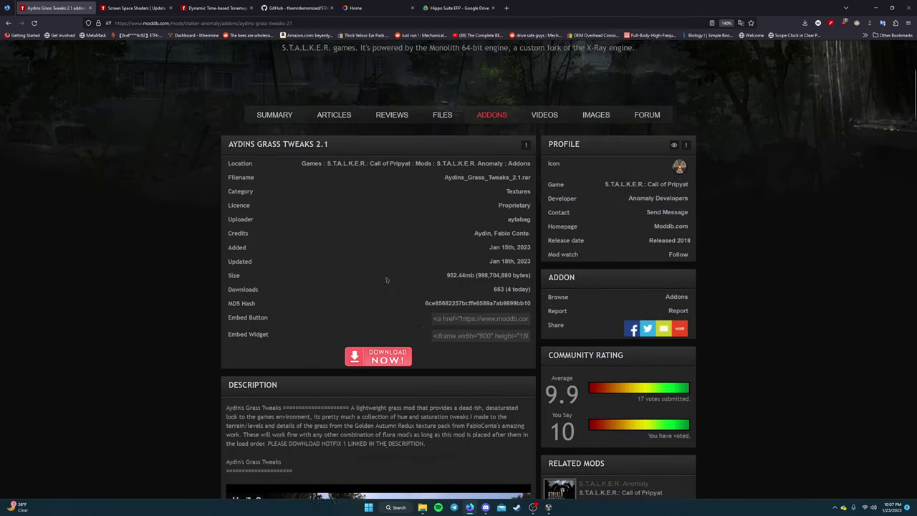
Examine the Aydins Grass Tweaks description, highlighting the compatibility, load-order and Hotfix 1 notes.
{"action": "scroll", "coordinate": [386, 281], "scroll_direction": "down", "scroll_amount": 3}
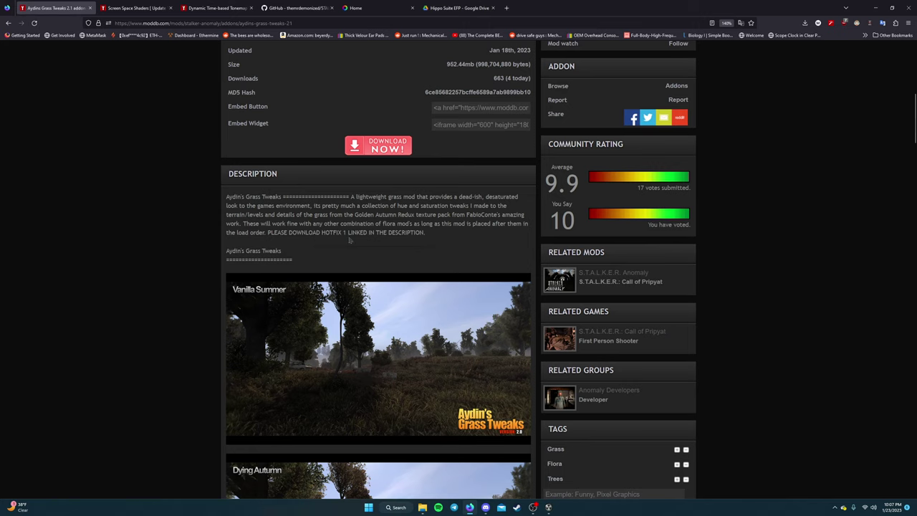
{"action": "scroll", "coordinate": [392, 244], "scroll_direction": "up", "scroll_amount": 1}
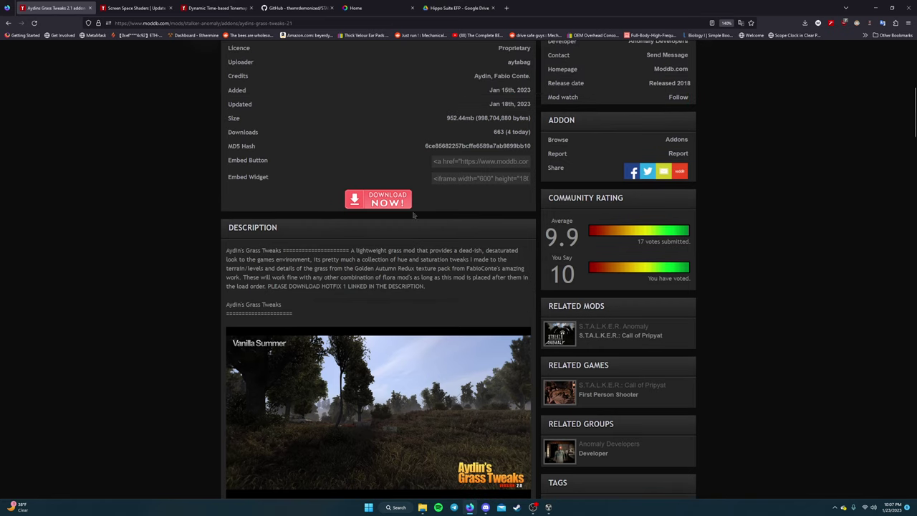
{"action": "scroll", "coordinate": [426, 237], "scroll_direction": "up", "scroll_amount": 1}
{"action": "scroll", "coordinate": [353, 250], "scroll_direction": "down", "scroll_amount": 1}
{"action": "scroll", "coordinate": [390, 277], "scroll_direction": "down", "scroll_amount": 1}
{"action": "left_click_drag", "start_coordinate": [245, 205], "coordinate": [257, 224]}
{"action": "left_click", "coordinate": [426, 238]}
{"action": "scroll", "coordinate": [362, 242], "scroll_direction": "up", "scroll_amount": 2}
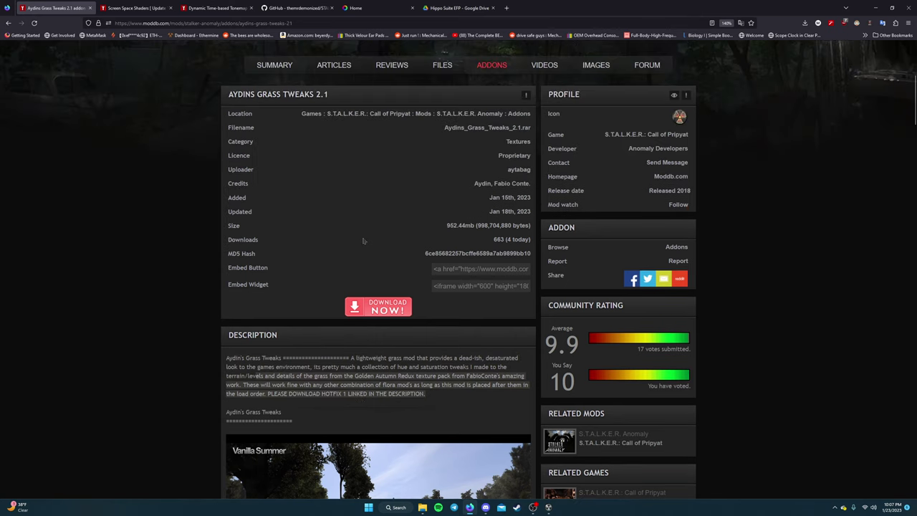
{"action": "scroll", "coordinate": [363, 242], "scroll_direction": "up", "scroll_amount": 2}
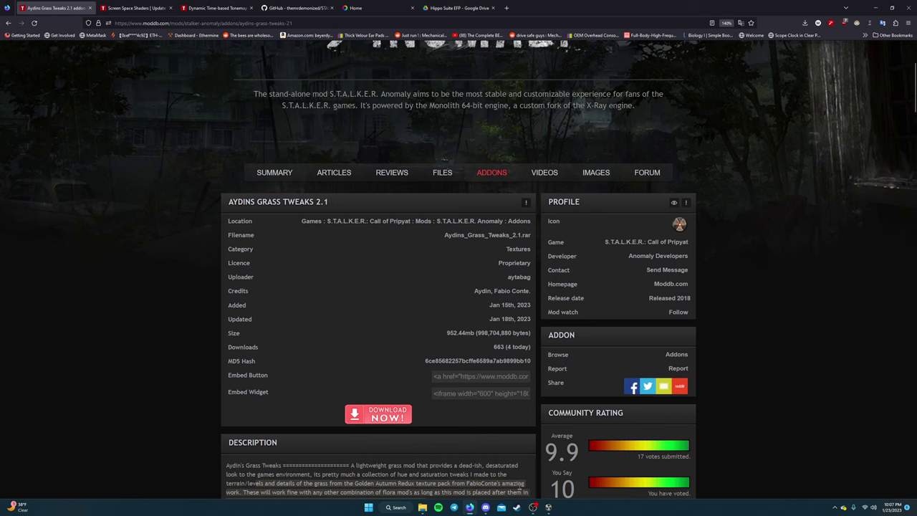
Bring up File Explorer, open the game folder D:\EFP\EFP and reposition its window over the browser.
{"action": "left_click", "coordinate": [452, 460]}
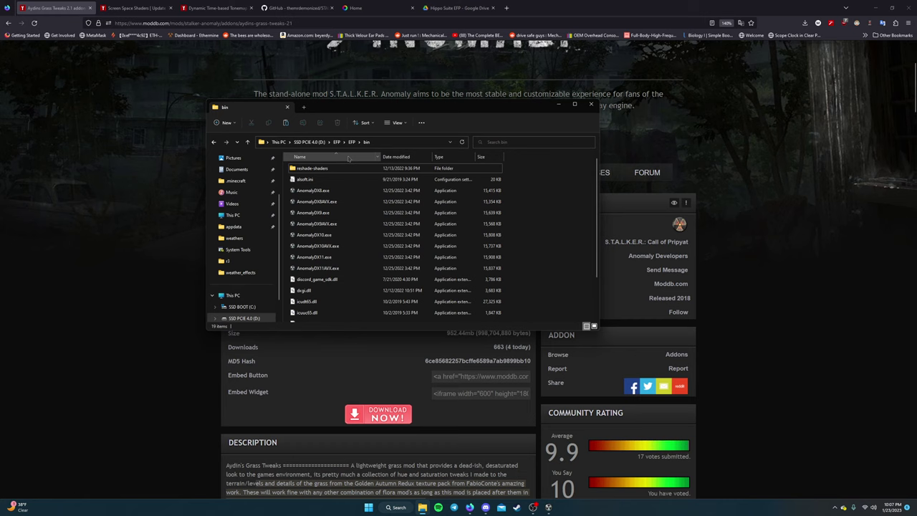
{"action": "key", "text": "alt+Left"}
{"action": "key", "text": "alt+Left"}
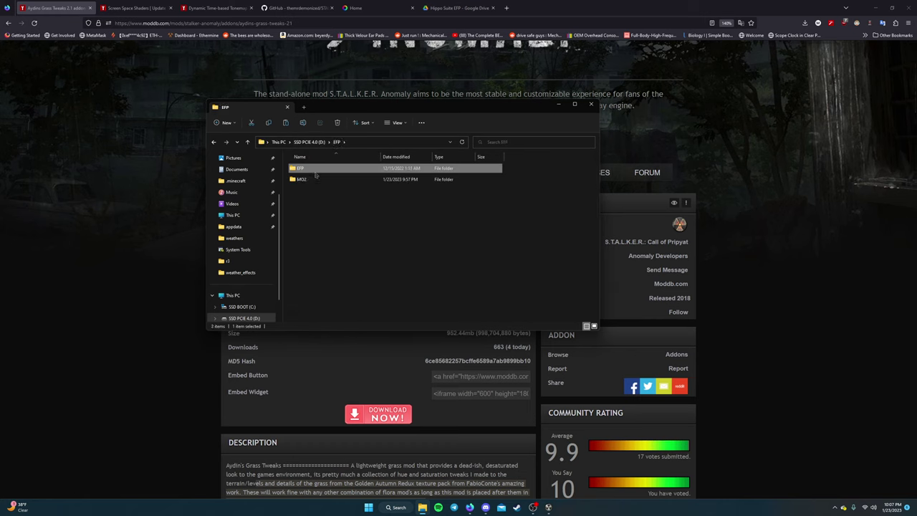
{"action": "double_click", "coordinate": [315, 172]}
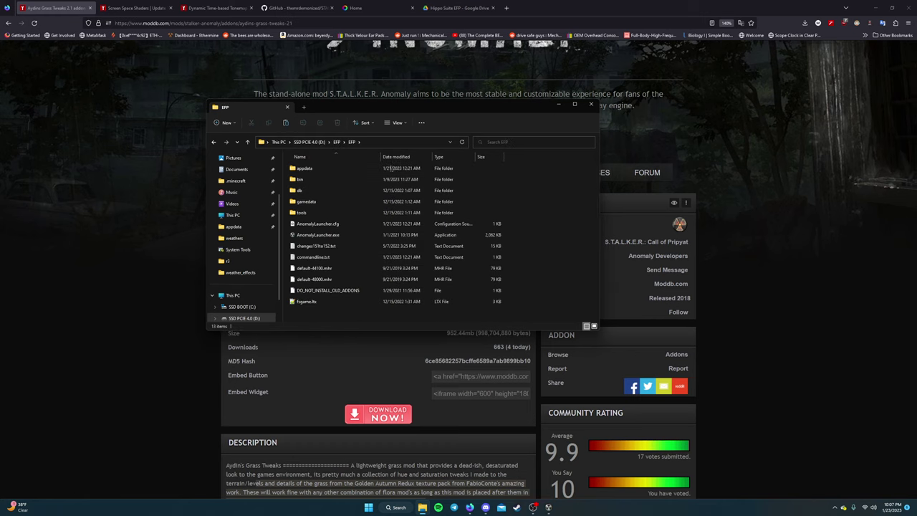
{"action": "left_click_drag", "start_coordinate": [387, 109], "coordinate": [477, 122]}
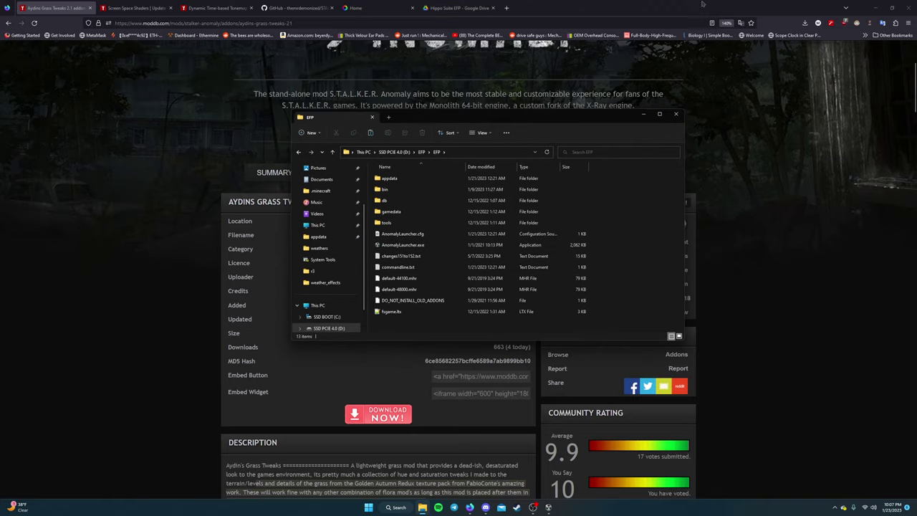
Minimize the browser and move the EFP folder window close to the downloaded mod archives on the desktop.
{"action": "left_click", "coordinate": [876, 8]}
{"action": "left_click", "coordinate": [877, 7]}
{"action": "left_click", "coordinate": [890, 3]}
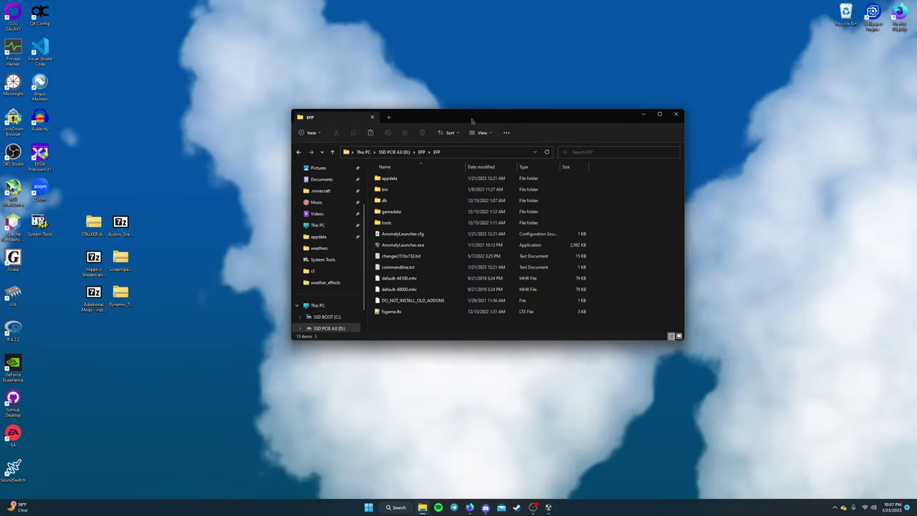
{"action": "left_click_drag", "start_coordinate": [471, 118], "coordinate": [375, 119]}
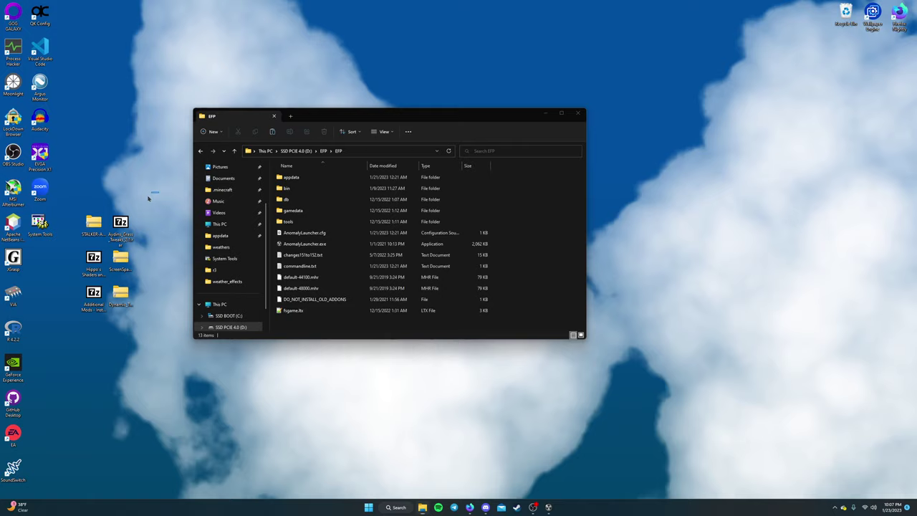
{"action": "left_click_drag", "start_coordinate": [152, 204], "coordinate": [79, 338]}
Open the STALKER-Anomaly-modded-exes-main.zip archive from the desktop and arrange its window beside the EFP game folder window.
{"action": "double_click", "coordinate": [89, 228]}
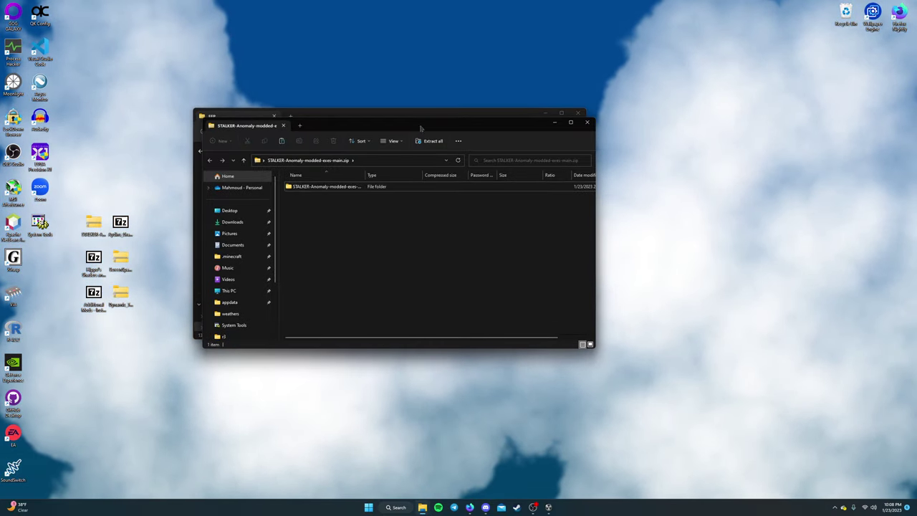
{"action": "left_click_drag", "start_coordinate": [401, 123], "coordinate": [232, 221]}
{"action": "left_click_drag", "start_coordinate": [429, 115], "coordinate": [604, 86]}
{"action": "left_click_drag", "start_coordinate": [276, 226], "coordinate": [283, 205]}
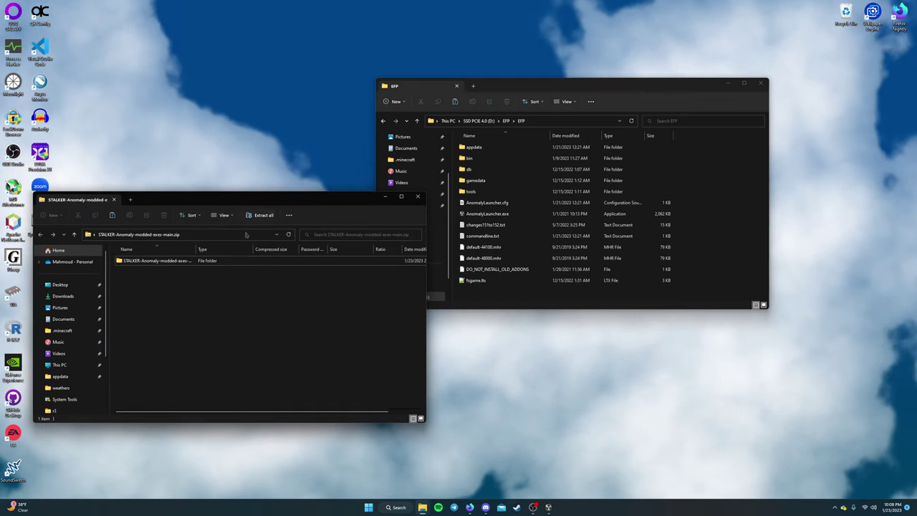
Copy the bin, db and gamedata folders from the nested STALKER-Anomaly-modded-exes.zip into D:\EFP\EFP, replacing existing files.
{"action": "double_click", "coordinate": [147, 260]}
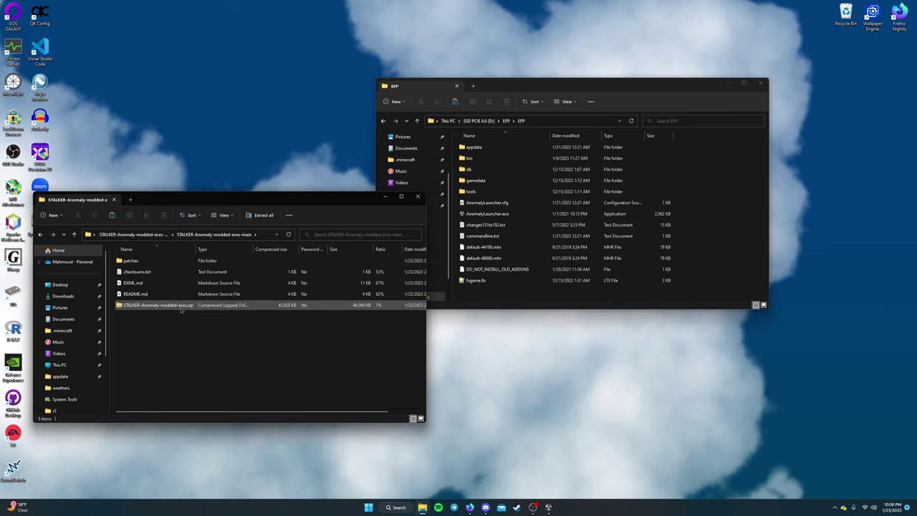
{"action": "double_click", "coordinate": [150, 305]}
{"action": "left_click_drag", "start_coordinate": [147, 307], "coordinate": [127, 262]}
{"action": "left_click_drag", "start_coordinate": [733, 264], "coordinate": [730, 265]}
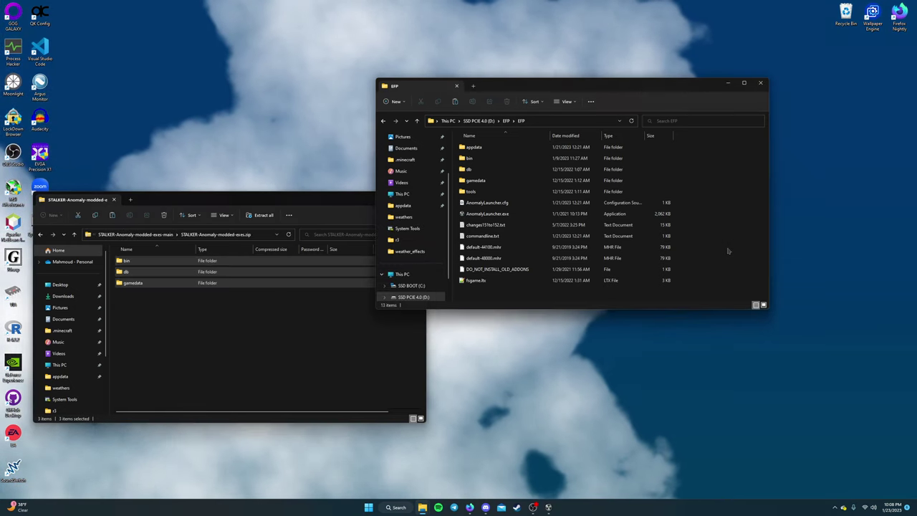
{"action": "left_click", "coordinate": [473, 195]}
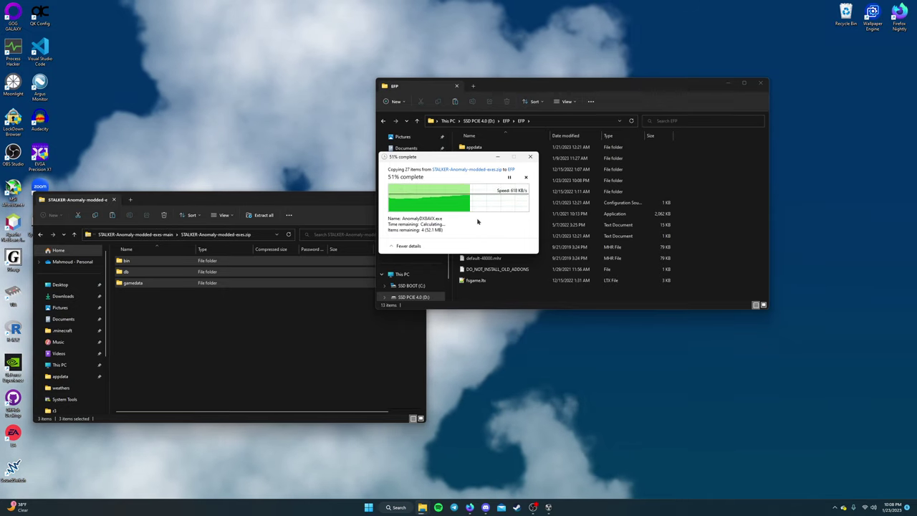
Close the modded-exes archive window and move its zip file away from the remaining archives on the desktop.
{"action": "left_click", "coordinate": [296, 313]}
{"action": "left_click_drag", "start_coordinate": [271, 198], "coordinate": [409, 184]}
{"action": "left_click", "coordinate": [555, 183]}
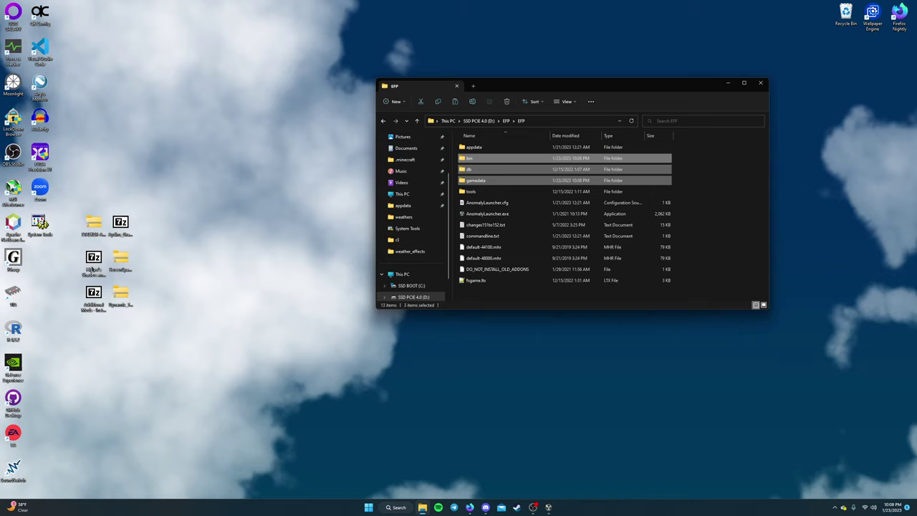
{"action": "left_click_drag", "start_coordinate": [92, 229], "coordinate": [121, 51]}
{"action": "left_click", "coordinate": [94, 294]}
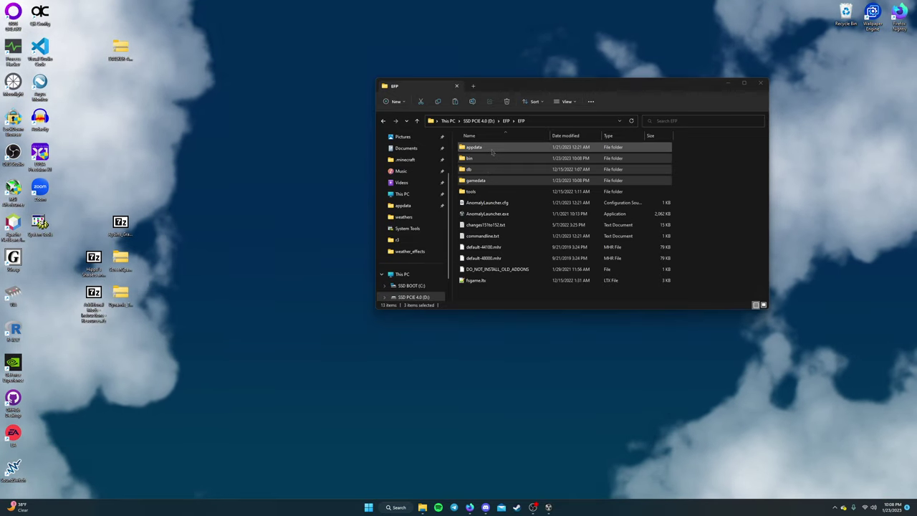
Open the game's bin folder and delete the existing reshade-shaders folder.
{"action": "double_click", "coordinate": [491, 158]}
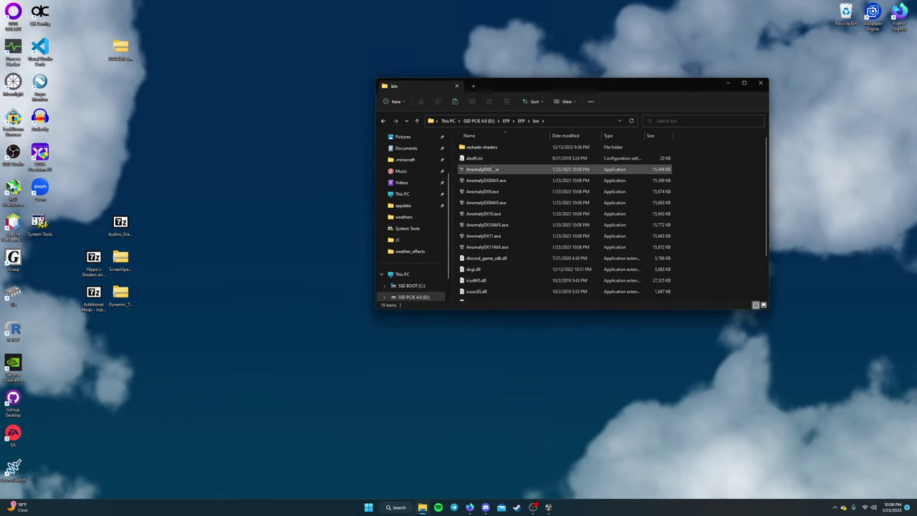
{"action": "left_click", "coordinate": [466, 147]}
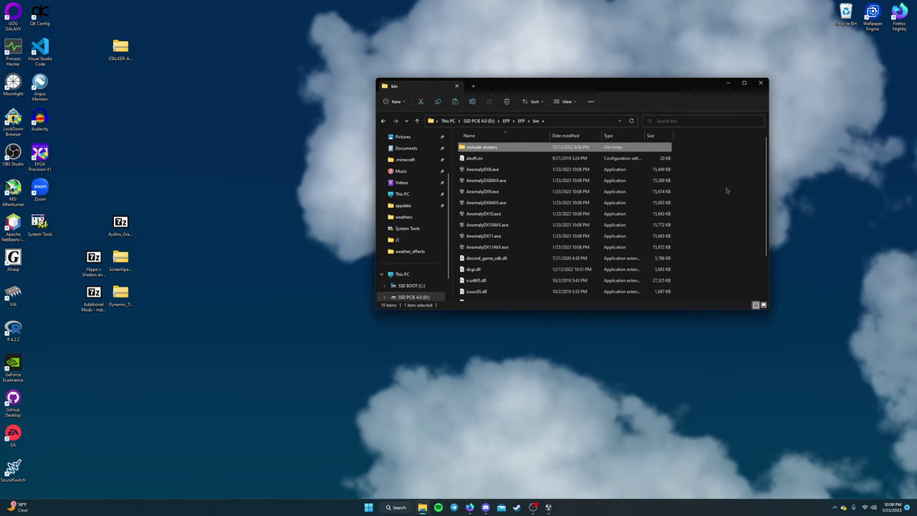
{"action": "key", "text": "Delete"}
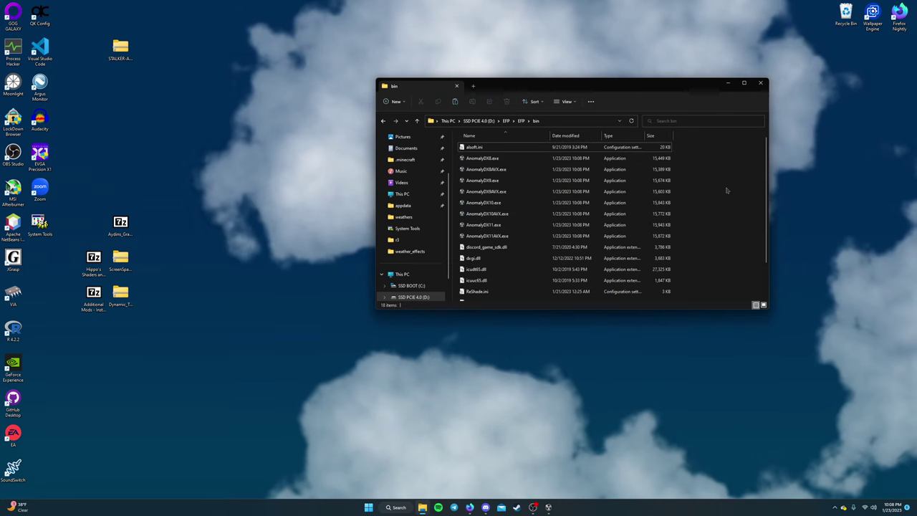
Switch to the ReShade website in the browser and download ReShade 5.6.0.
{"action": "left_click", "coordinate": [470, 507]}
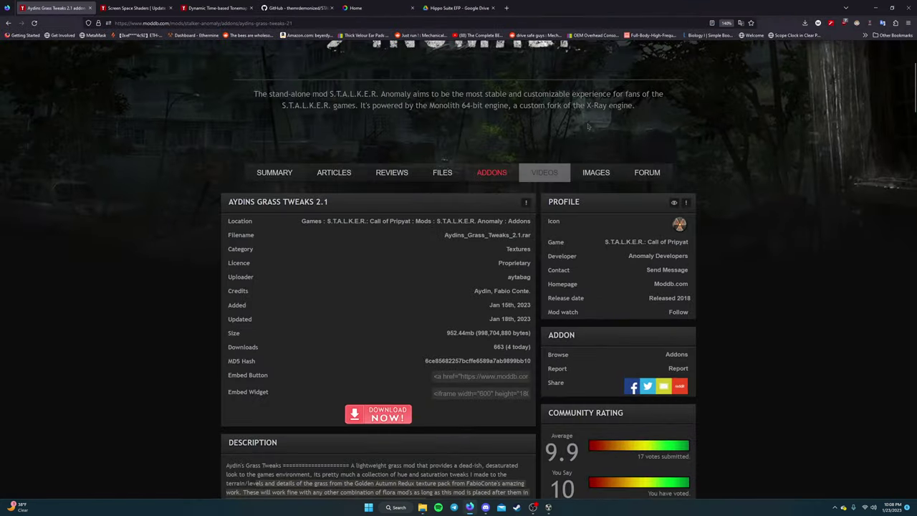
{"action": "left_click", "coordinate": [365, 8]}
{"action": "left_click", "coordinate": [462, 380]}
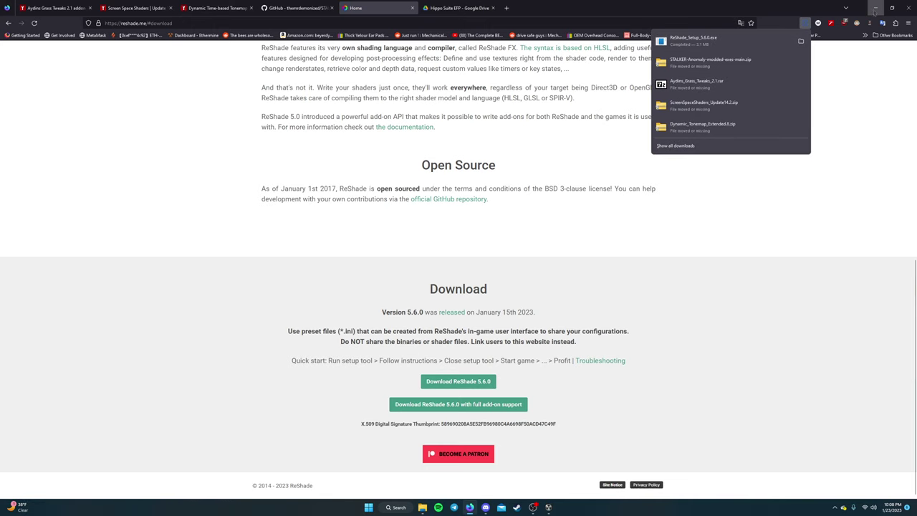
Place the downloaded ReShade_Setup_5.6.0.exe on the desktop above the Aydins Grass Tweaks archive and minimize the browser.
{"action": "double_click", "coordinate": [702, 15]}
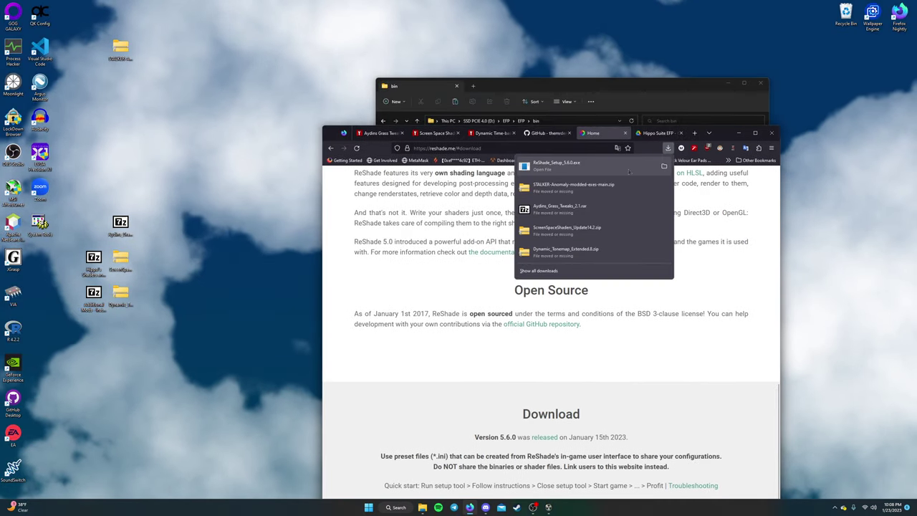
{"action": "left_click_drag", "start_coordinate": [225, 176], "coordinate": [94, 187]}
{"action": "left_click", "coordinate": [732, 136]}
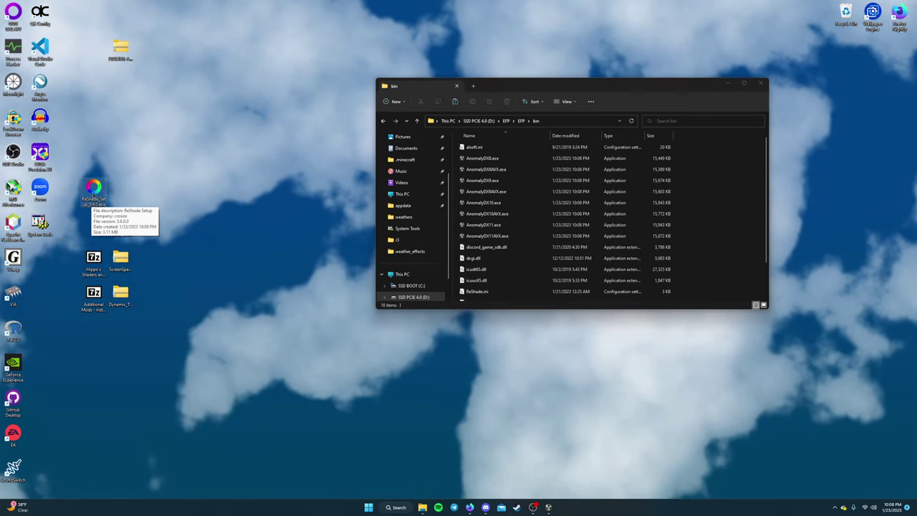
{"action": "left_click_drag", "start_coordinate": [94, 188], "coordinate": [120, 188]}
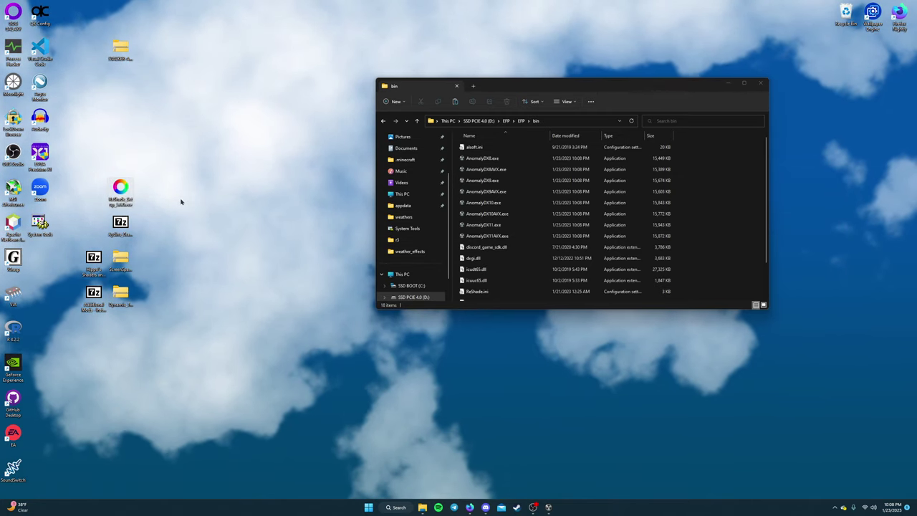
Launch ReShade Setup and choose AnomalyDX11.exe in D:\EFP\EFP\bin as the target application.
{"action": "left_click_drag", "start_coordinate": [466, 88], "coordinate": [270, 98]}
{"action": "left_click", "coordinate": [322, 277]}
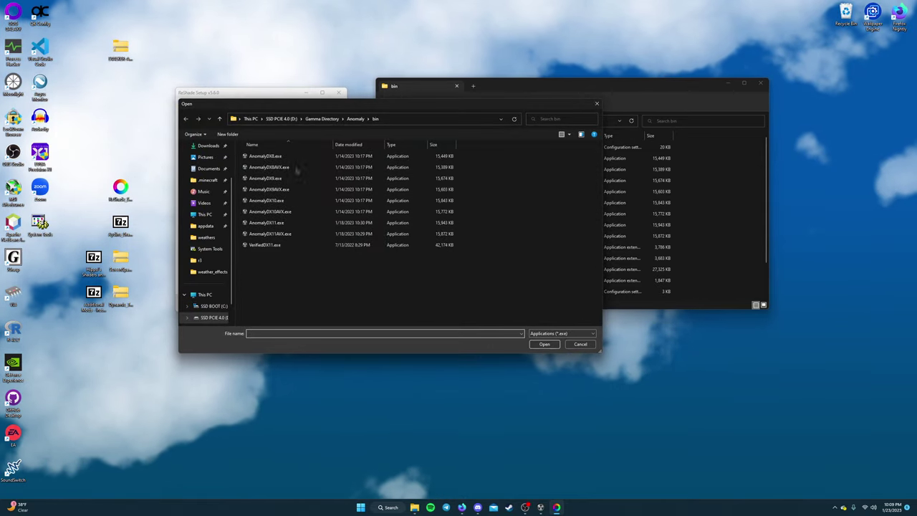
{"action": "left_click", "coordinate": [281, 118]}
{"action": "double_click", "coordinate": [267, 156]}
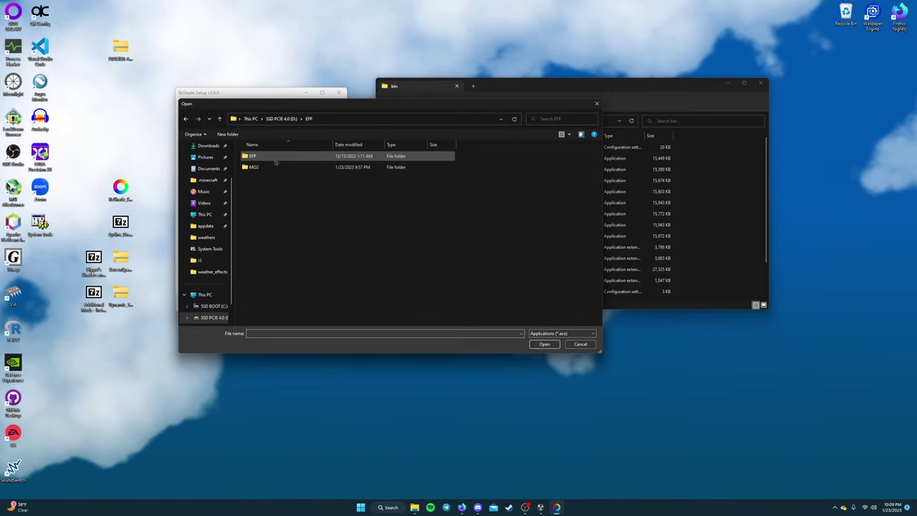
{"action": "double_click", "coordinate": [272, 159]}
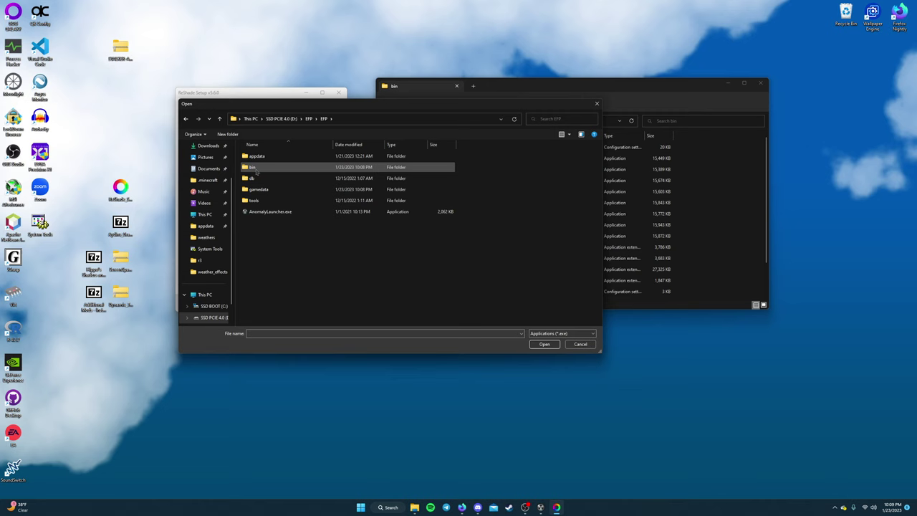
{"action": "double_click", "coordinate": [256, 168]}
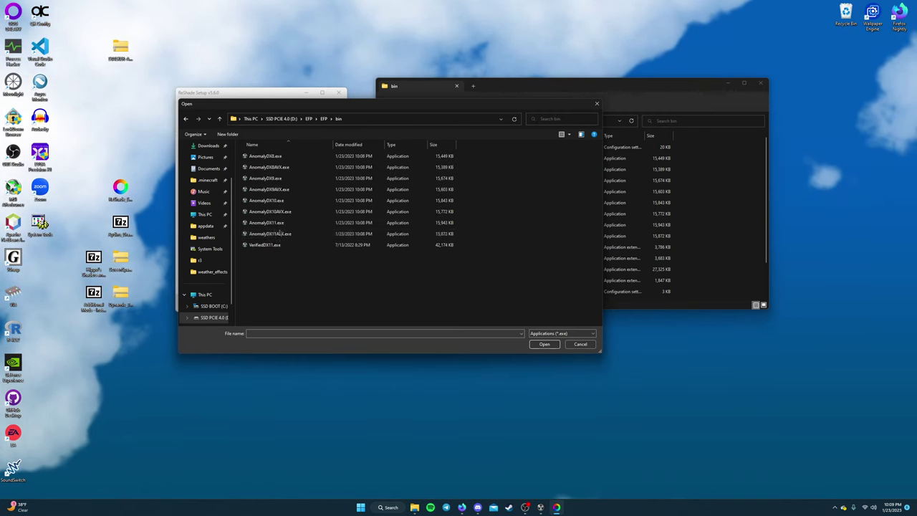
{"action": "left_click", "coordinate": [279, 234]}
{"action": "key", "text": "Up"}
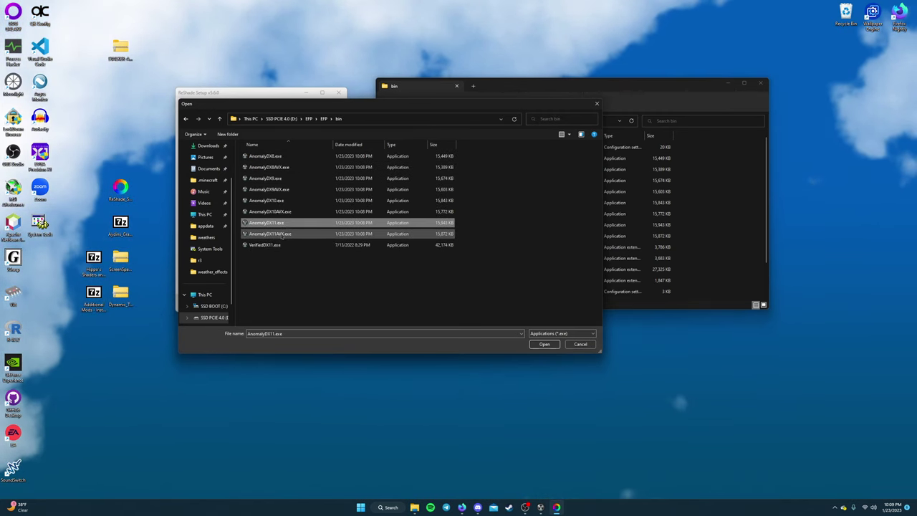
{"action": "key", "text": "Return"}
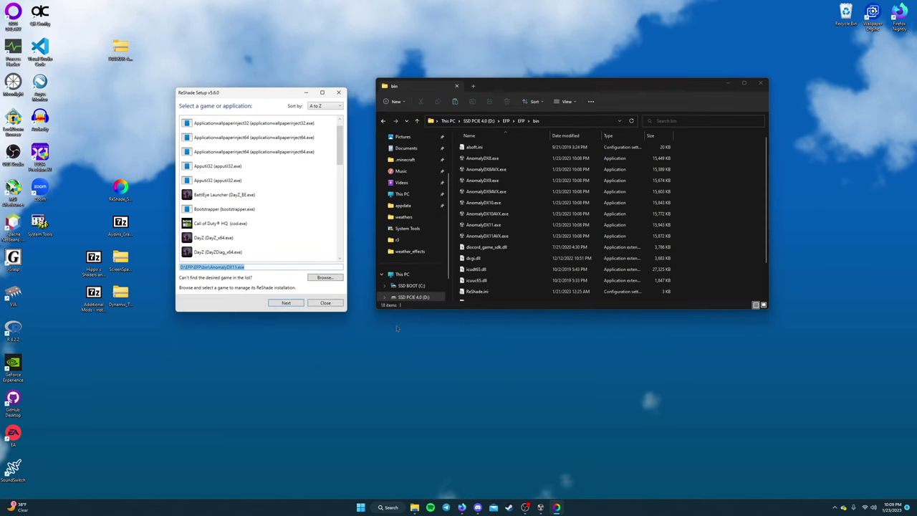
Uninstall the existing ReShade from the game with DirectX 10/11/12 as the rendering API, and finish the setup.
{"action": "left_click", "coordinate": [286, 303]}
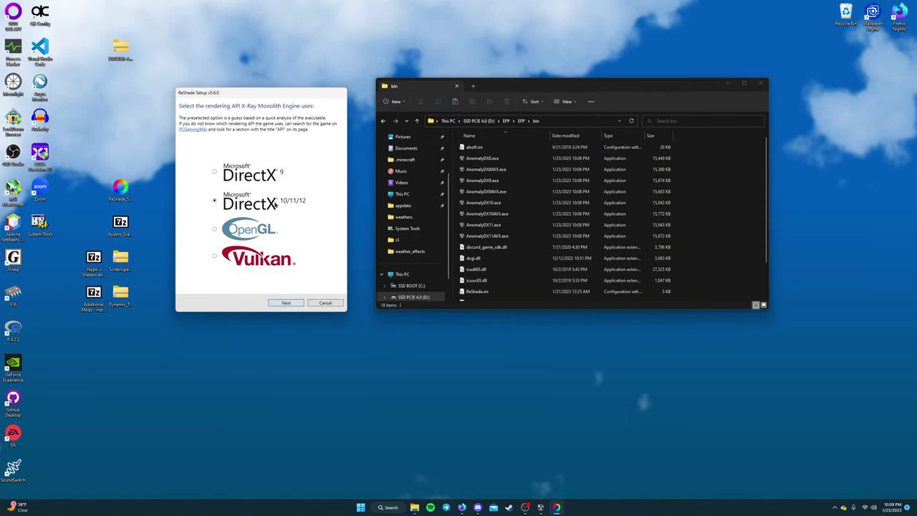
{"action": "left_click", "coordinate": [287, 303]}
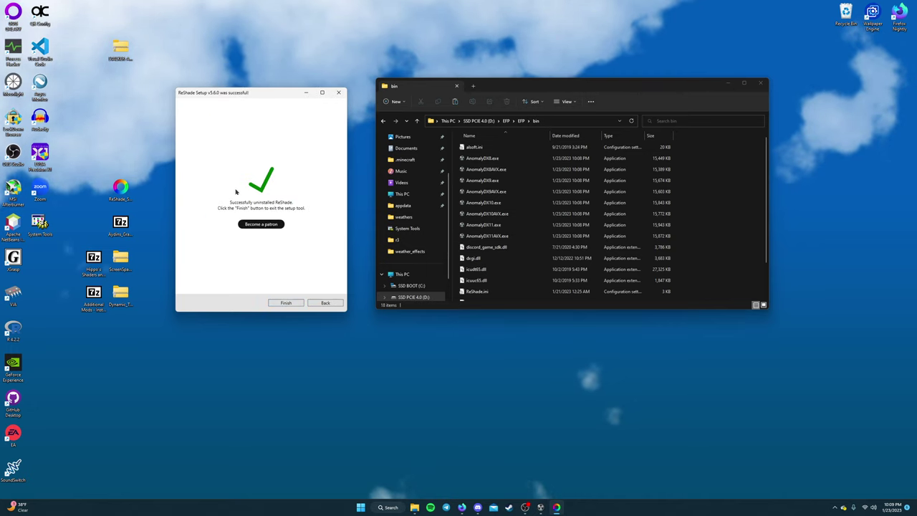
{"action": "left_click", "coordinate": [285, 302]}
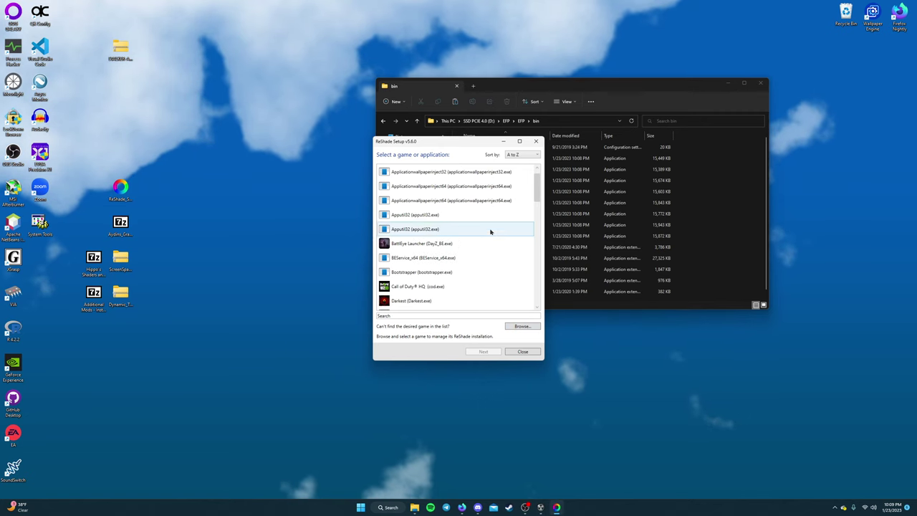
Run ReShade Setup again and choose AnomalyDX11AVX.exe in the game's bin folder as the target application.
{"action": "left_click_drag", "start_coordinate": [452, 145], "coordinate": [279, 92]}
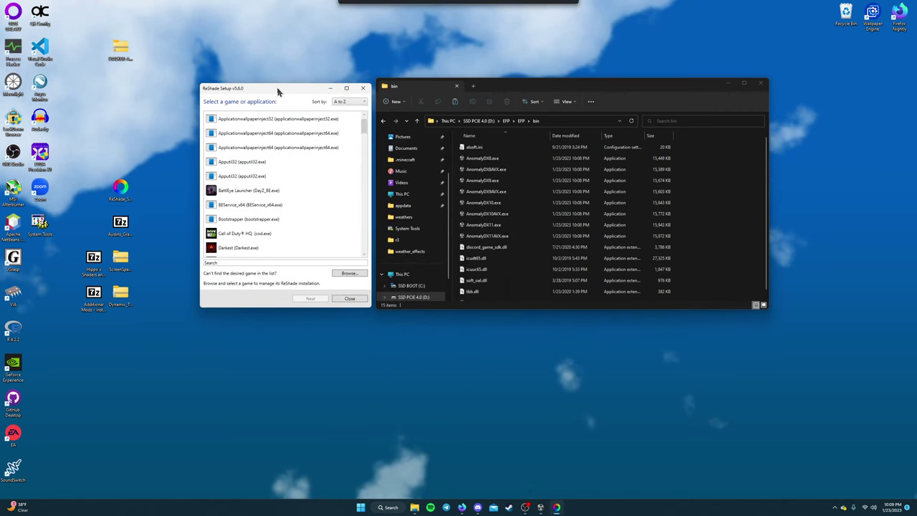
{"action": "left_click", "coordinate": [349, 274]}
{"action": "left_click", "coordinate": [315, 229]}
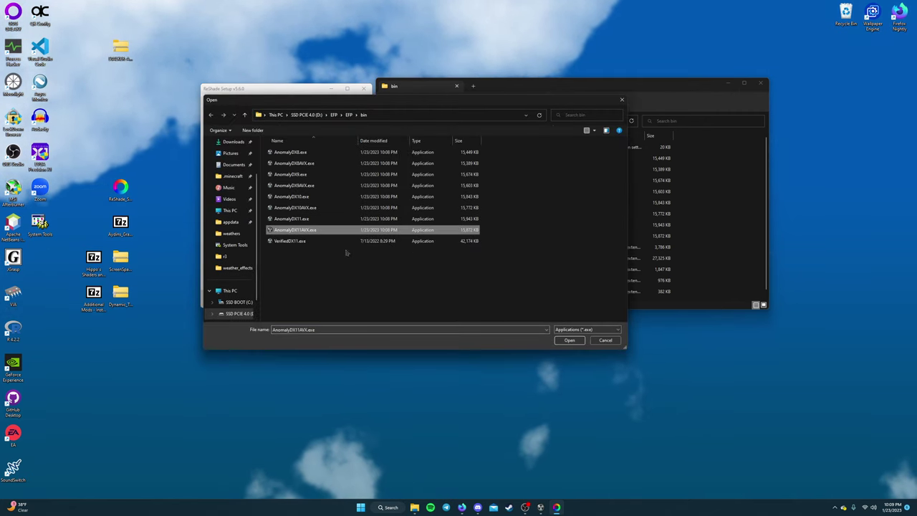
{"action": "left_click", "coordinate": [570, 341]}
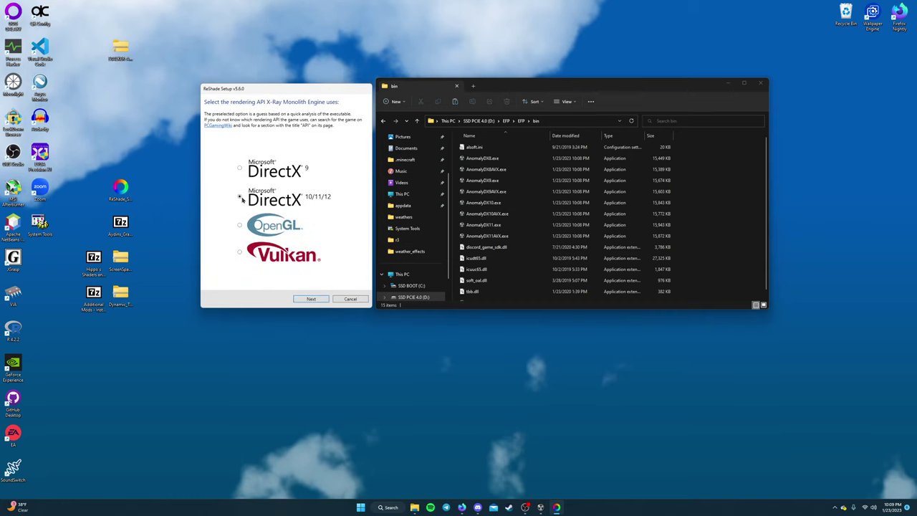
Install ReShade for DirectX 10/11/12 without a preset, with only the Standard effects package, and finish the setup.
{"action": "left_click", "coordinate": [312, 300]}
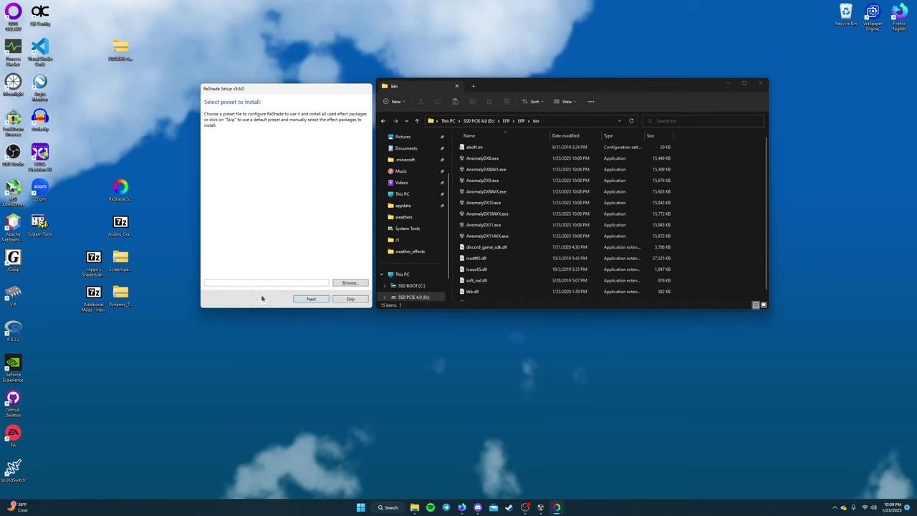
{"action": "left_click", "coordinate": [311, 299]}
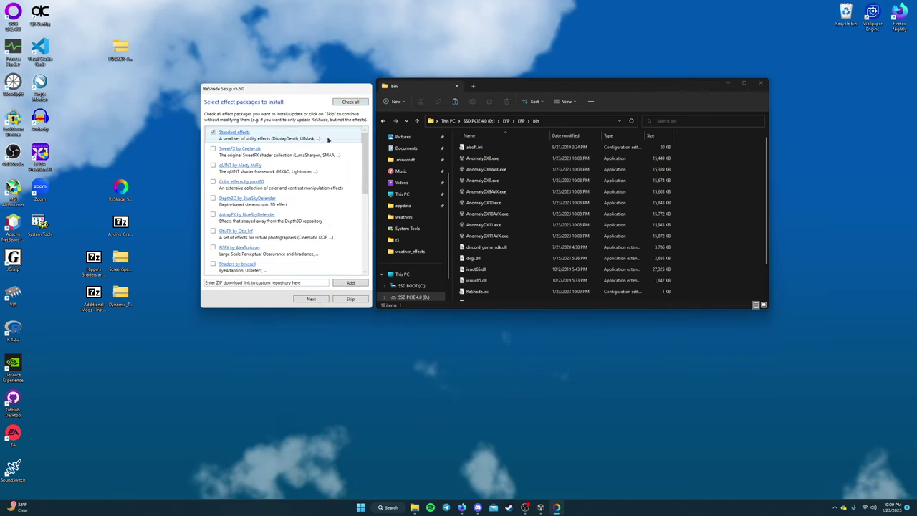
{"action": "left_click", "coordinate": [309, 299]}
{"action": "left_click", "coordinate": [326, 301]}
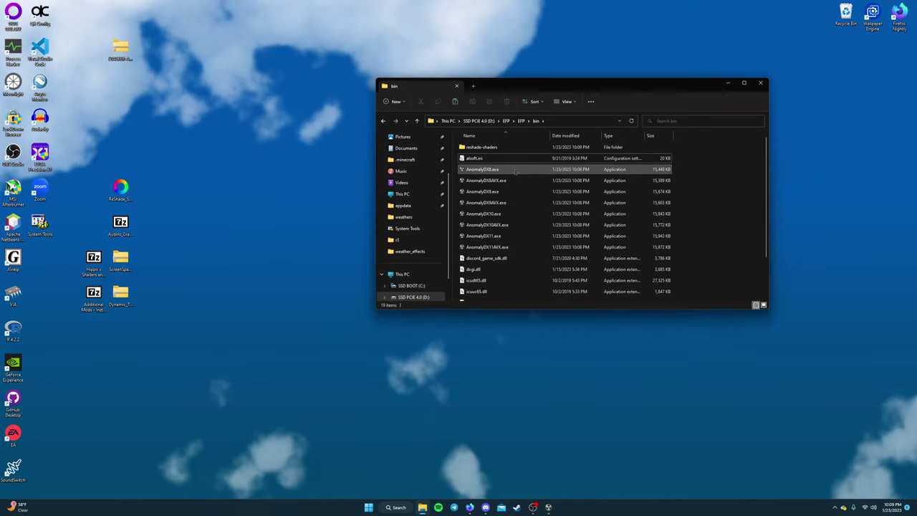
Delete the newly installed reshade-shaders folder from bin and go back up to the EFP game folder.
{"action": "left_click", "coordinate": [484, 149]}
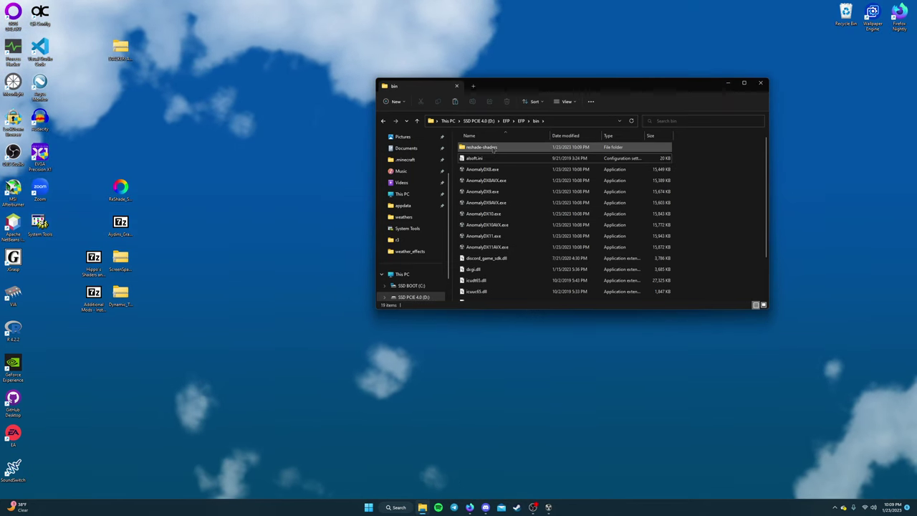
{"action": "key", "text": "Delete"}
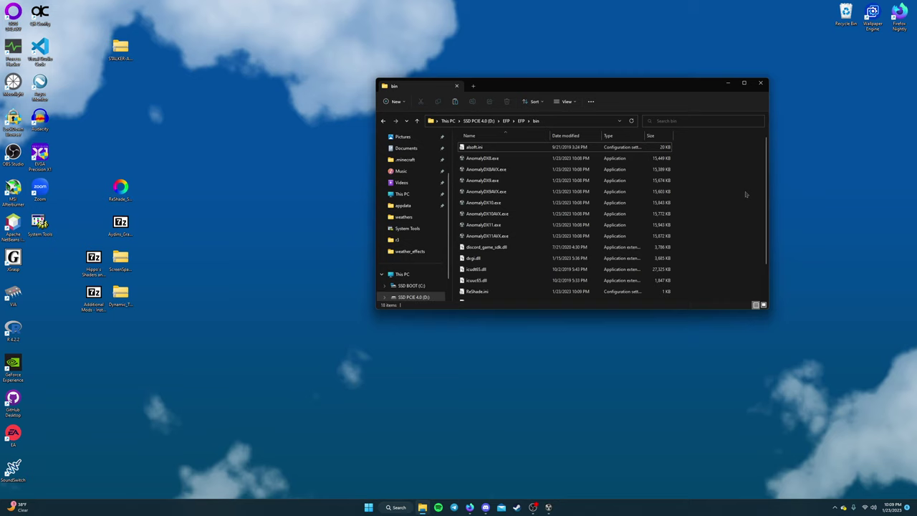
{"action": "key", "text": "alt+Up"}
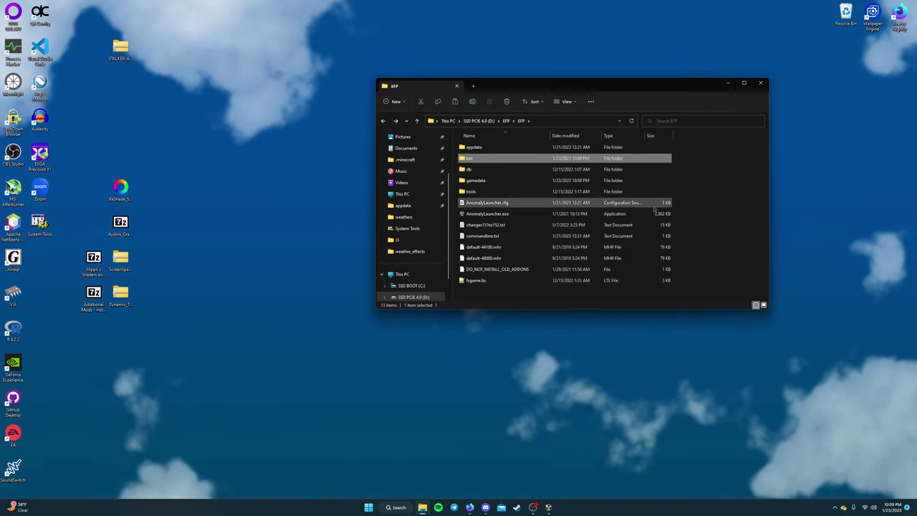
Delete the shaders_cache folder from the game's appdata folder and close the file window.
{"action": "left_click", "coordinate": [487, 148]}
{"action": "double_click", "coordinate": [487, 149]}
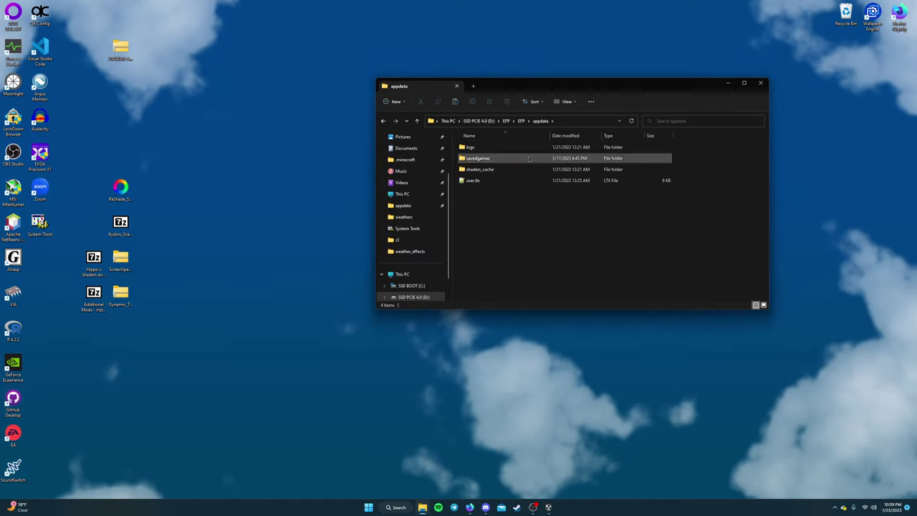
{"action": "left_click", "coordinate": [481, 169]}
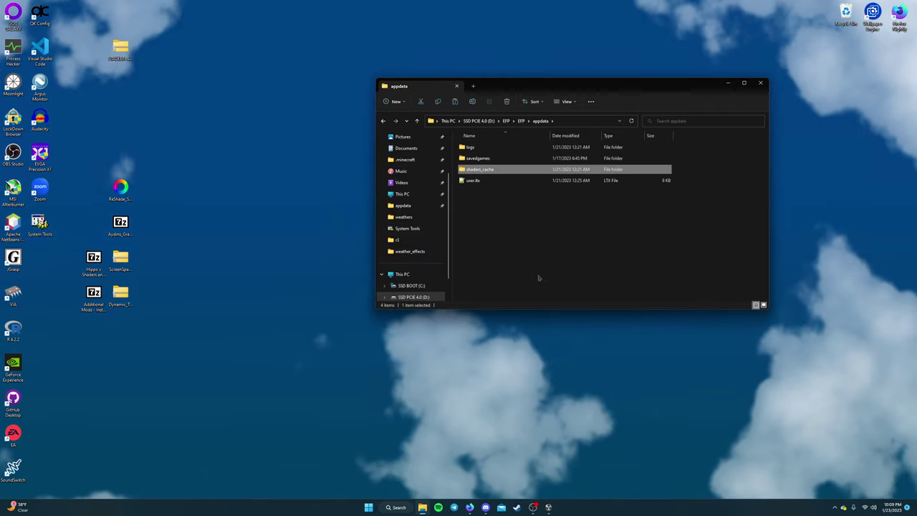
{"action": "key", "text": "Delete"}
{"action": "key", "text": "BackSpace"}
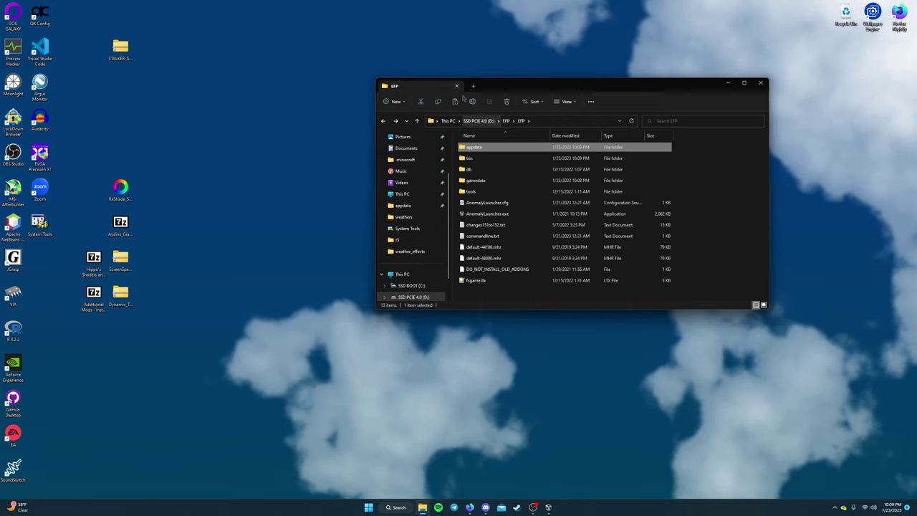
{"action": "left_click", "coordinate": [760, 82]}
Switch to Mod Organizer, enlarge its window, and collapse every mod category in the list except Visuals.
{"action": "left_click", "coordinate": [549, 507]}
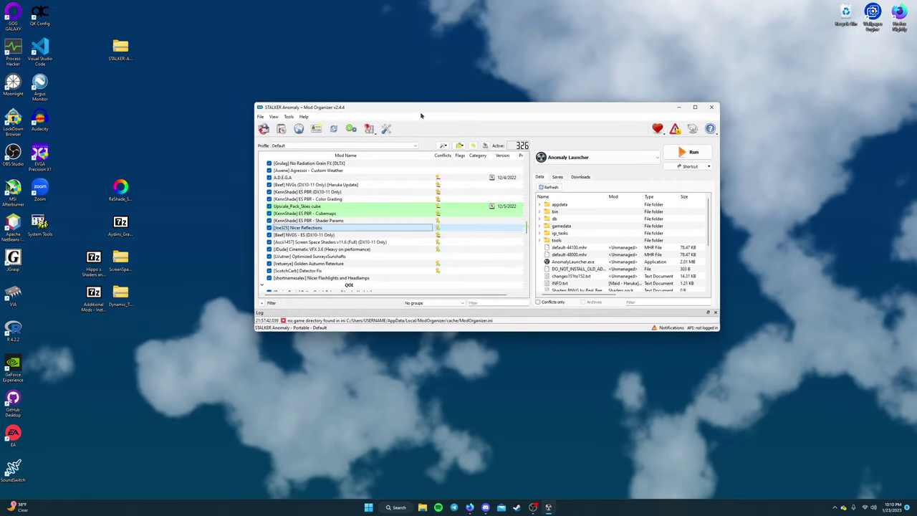
{"action": "scroll", "coordinate": [523, 208], "scroll_direction": "up", "scroll_amount": 10}
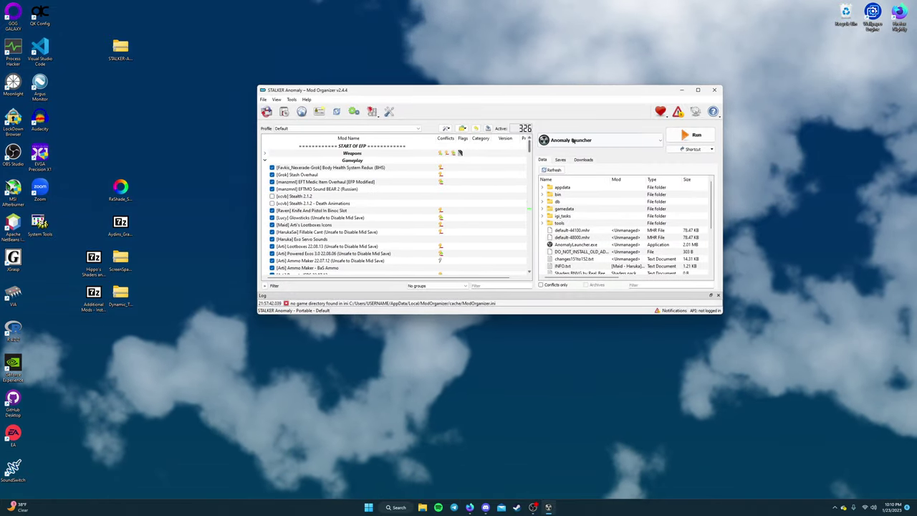
{"action": "key", "text": "super+Up"}
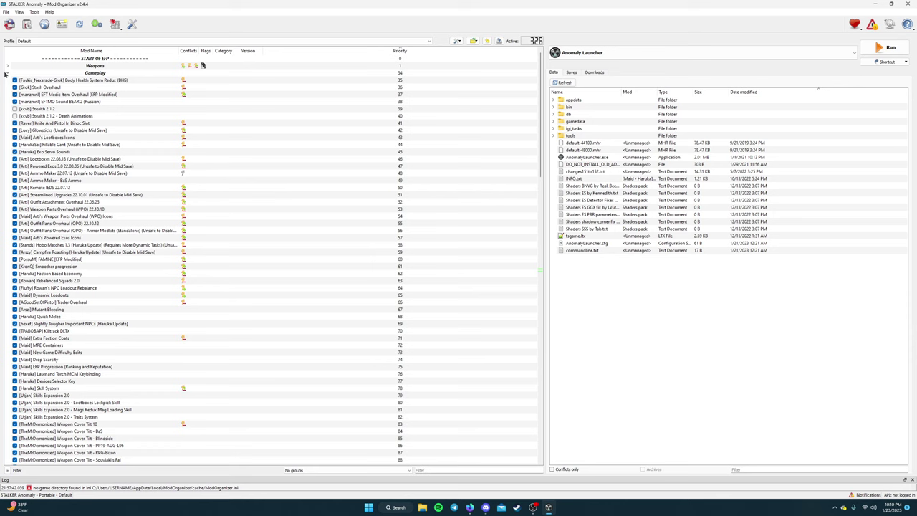
{"action": "left_click", "coordinate": [7, 72]}
{"action": "left_click", "coordinate": [7, 116]}
{"action": "left_click", "coordinate": [8, 123]}
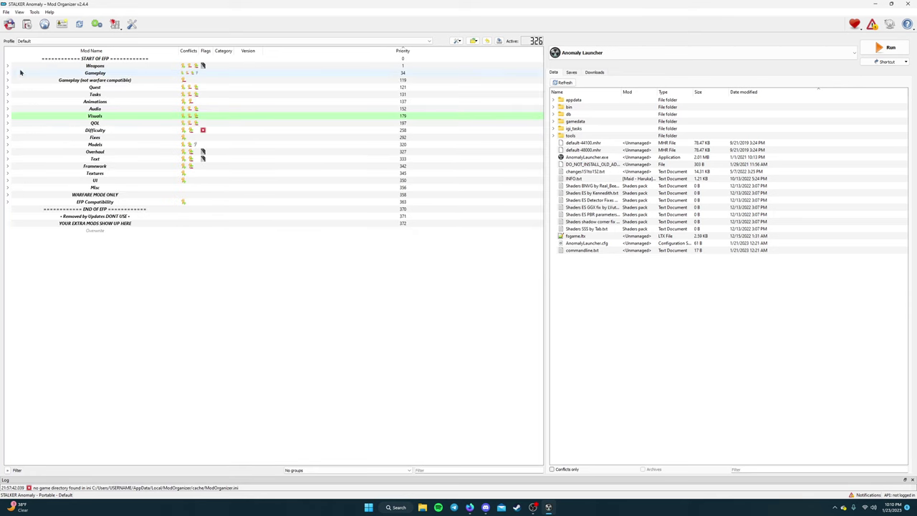
{"action": "left_click", "coordinate": [7, 116]}
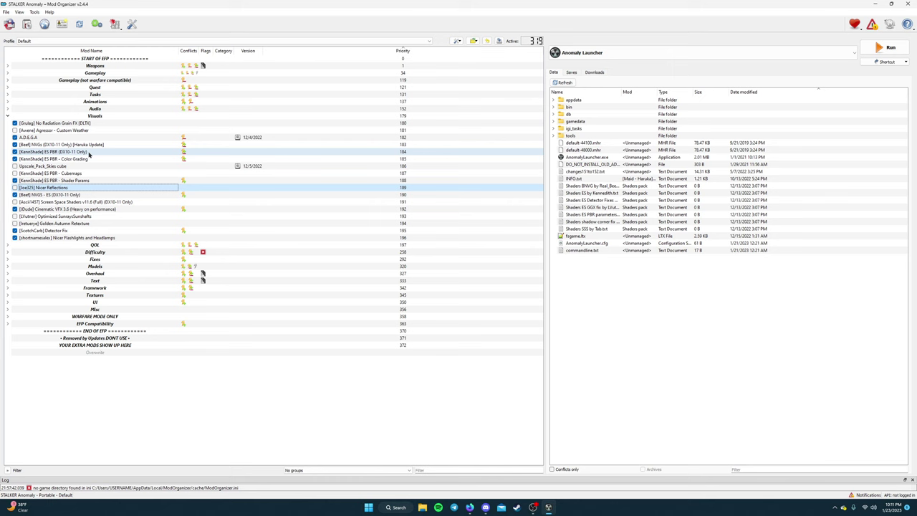
Shrink the Mod Organizer window, group the ReShade setup with the STALKER archive, and set the Aydins Grass Tweaks and Additional Mods archives apart.
{"action": "left_click_drag", "start_coordinate": [52, 4], "coordinate": [299, 36]}
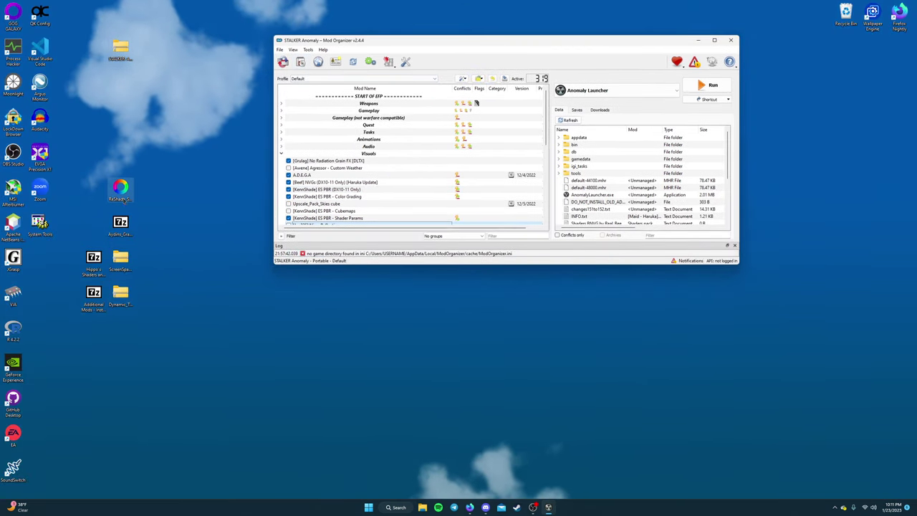
{"action": "left_click_drag", "start_coordinate": [120, 188], "coordinate": [151, 50]}
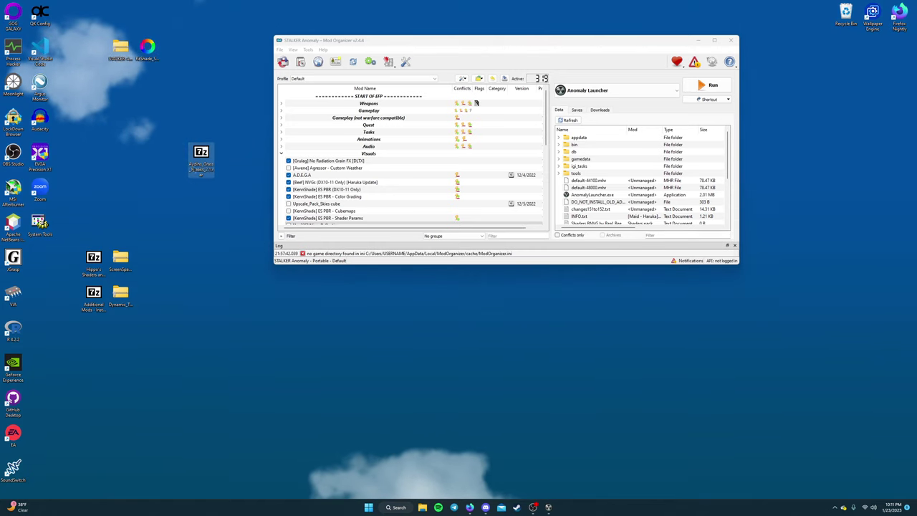
{"action": "left_click", "coordinate": [93, 294]}
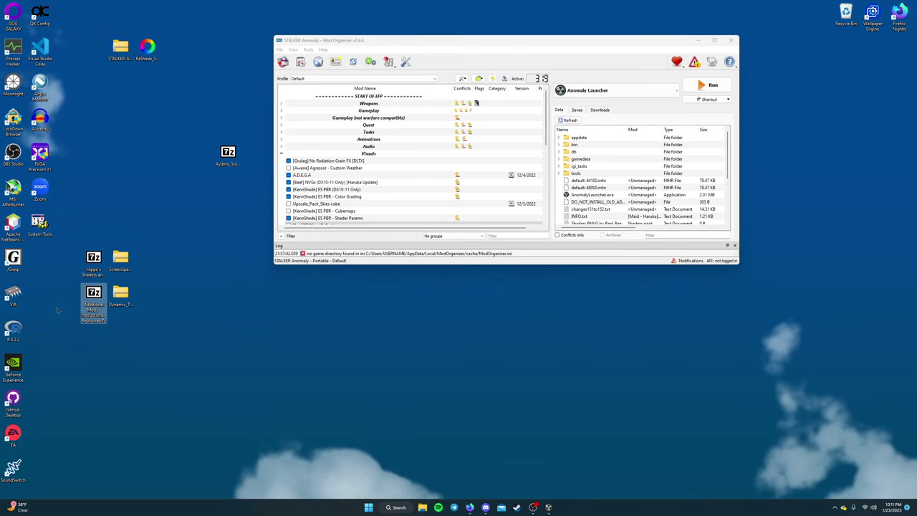
Install Dynamic_Tonemap_Extended.8.zip from the Desktop under its suggested name and place it in Visuals below Screen Space Shaders.
{"action": "left_click", "coordinate": [301, 62]}
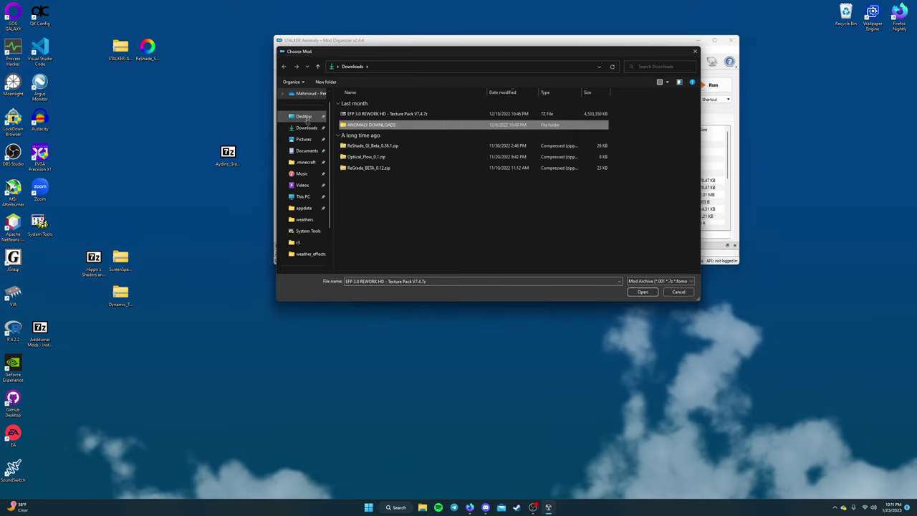
{"action": "left_click", "coordinate": [304, 116]}
{"action": "scroll", "coordinate": [380, 154], "scroll_direction": "down", "scroll_amount": 3}
{"action": "left_click", "coordinate": [377, 147]}
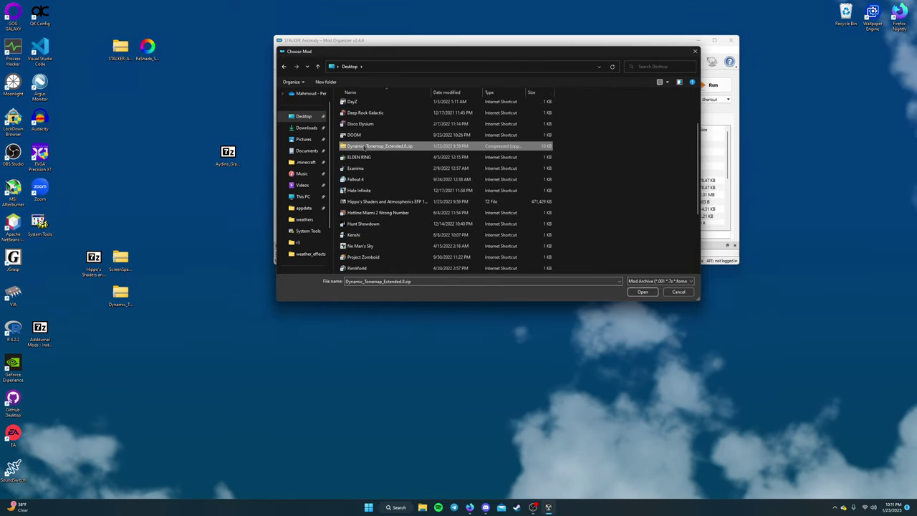
{"action": "left_click", "coordinate": [629, 293]}
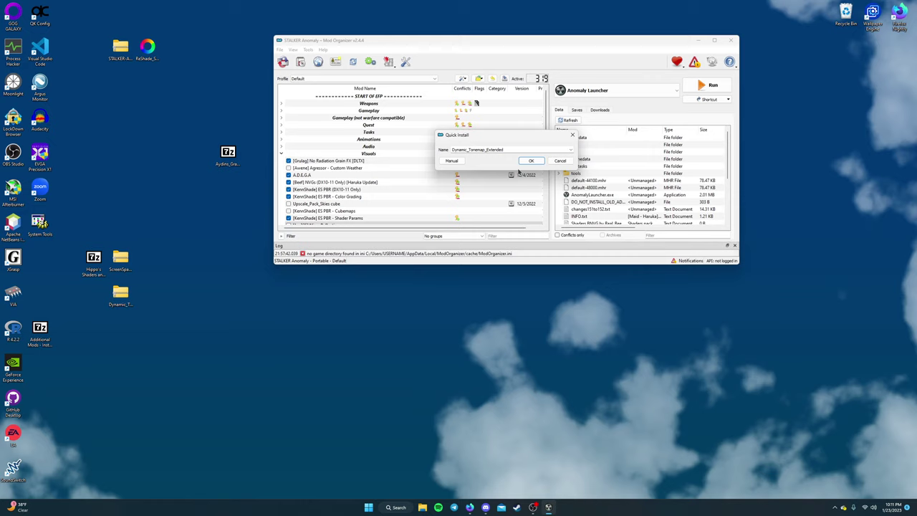
{"action": "left_click", "coordinate": [529, 160]}
{"action": "left_click_drag", "start_coordinate": [351, 219], "coordinate": [401, 162]}
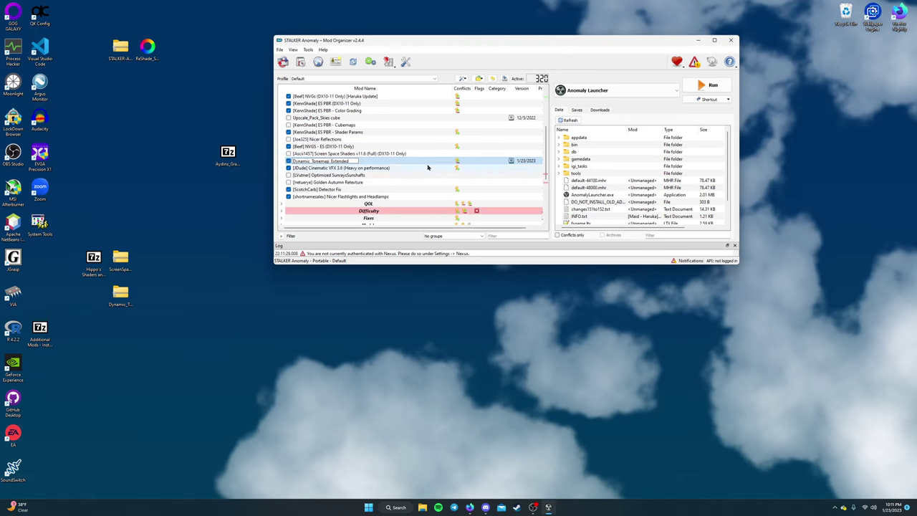
Review the file conflicts of Dynamic_Tonemap_Extended and move the mod to the end of the Visuals category.
{"action": "right_click", "coordinate": [411, 164]}
{"action": "left_click", "coordinate": [438, 266]}
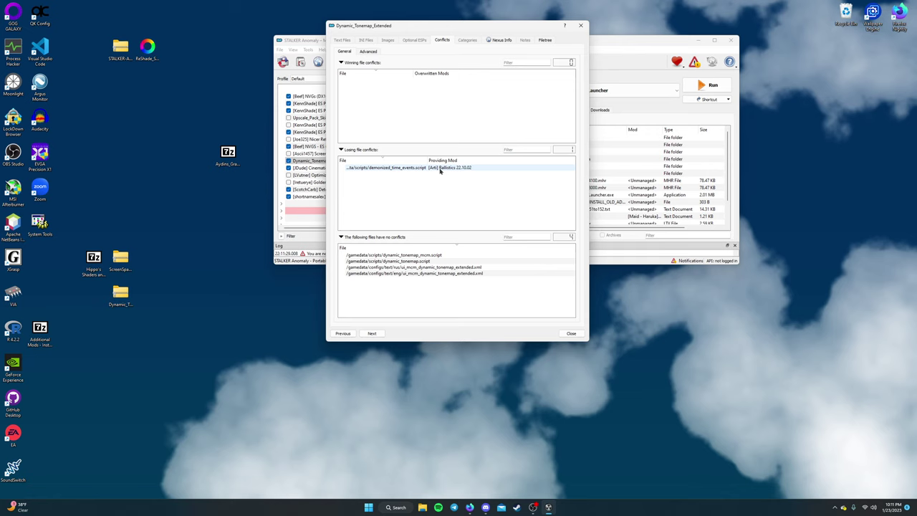
{"action": "left_click", "coordinate": [580, 25]}
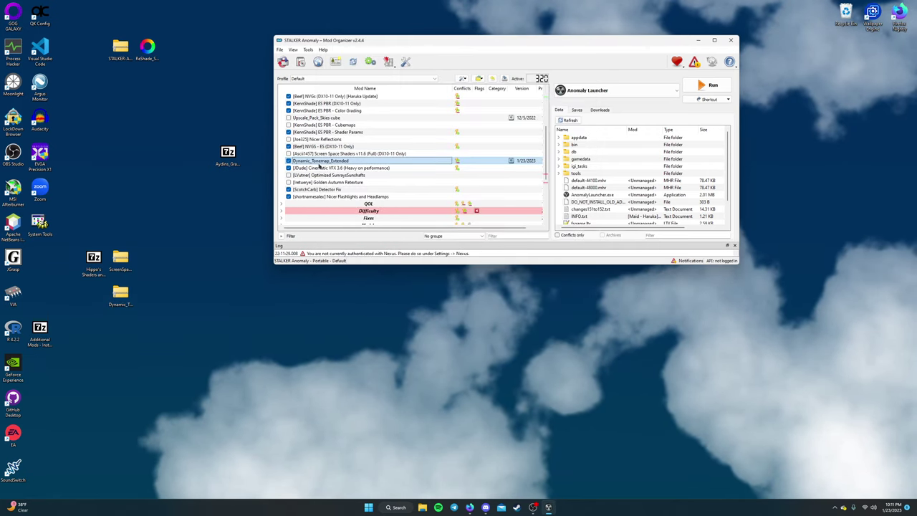
{"action": "mouse_move", "coordinate": [332, 195]}
{"action": "left_mouse_down"}
{"action": "mouse_move", "coordinate": [328, 179]}
{"action": "mouse_move", "coordinate": [336, 202]}
{"action": "left_mouse_up"}
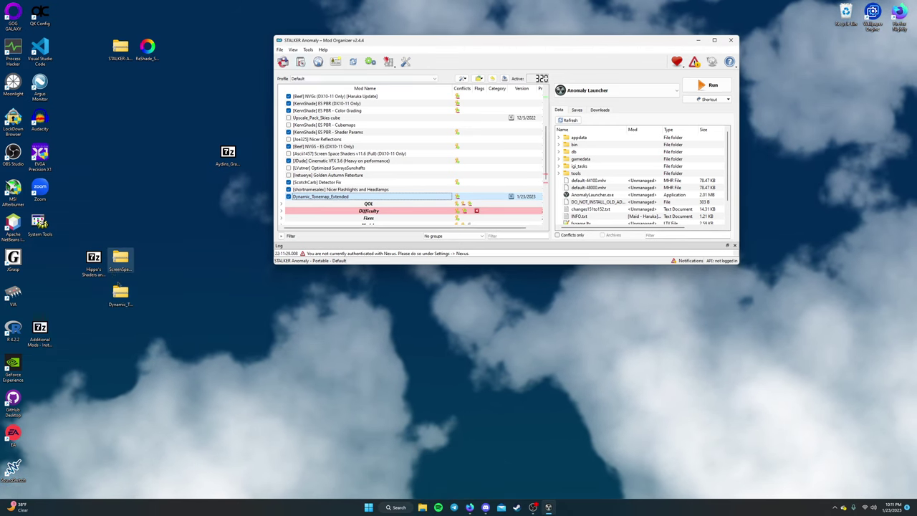
Group the Dynamic Tonemap archive with the other used desktop files and begin installing ScreenSpaceShaders_Update14.2.zip as a mod.
{"action": "left_click_drag", "start_coordinate": [120, 292], "coordinate": [94, 52]}
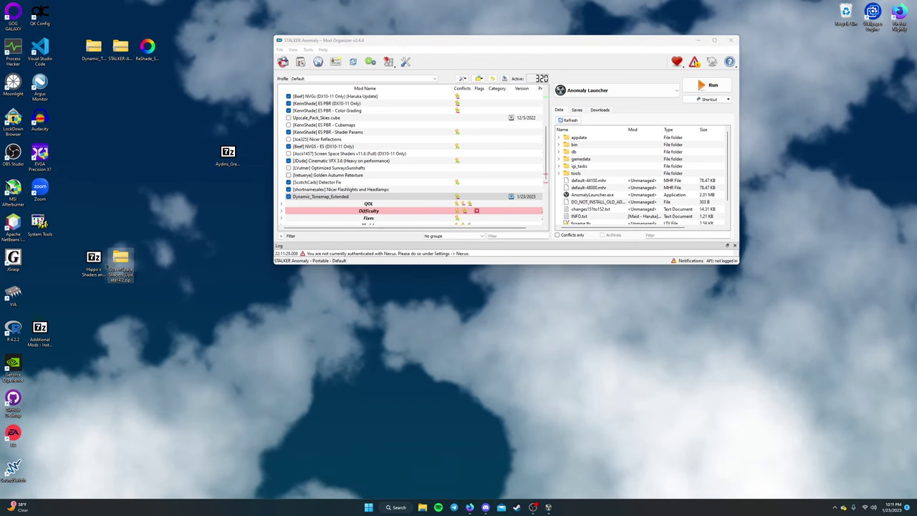
{"action": "left_click", "coordinate": [94, 260]}
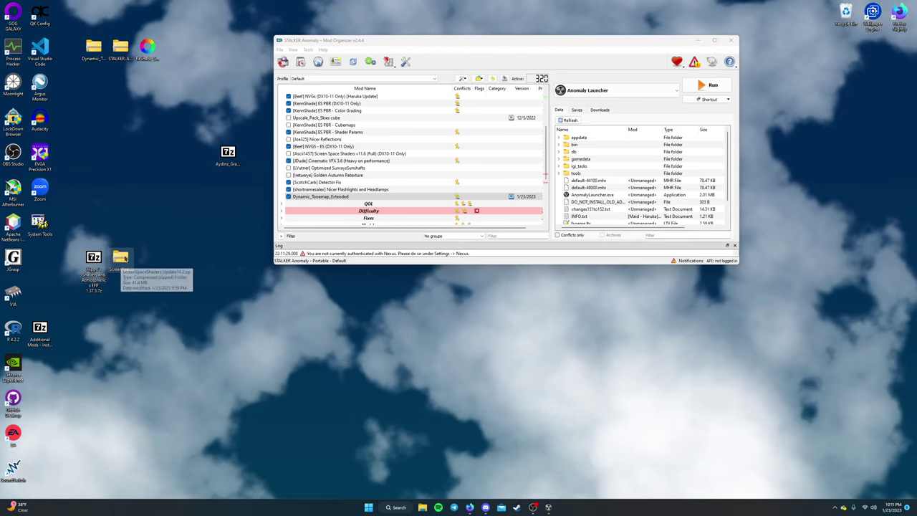
{"action": "left_click", "coordinate": [283, 61]}
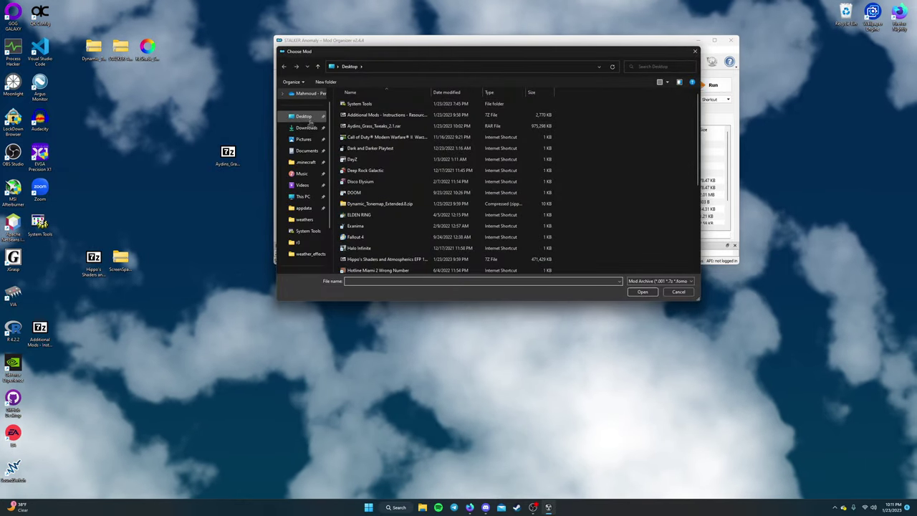
{"action": "scroll", "coordinate": [395, 243], "scroll_direction": "down", "scroll_amount": 4}
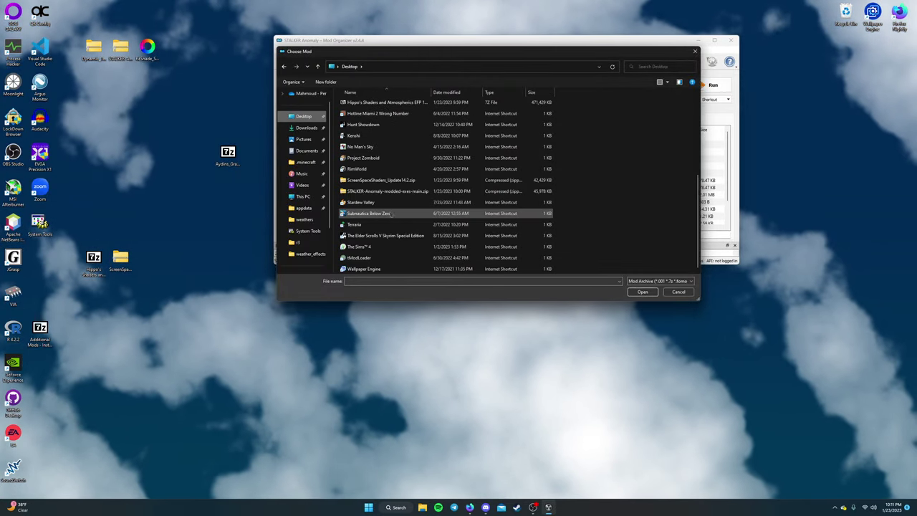
{"action": "double_click", "coordinate": [380, 180]}
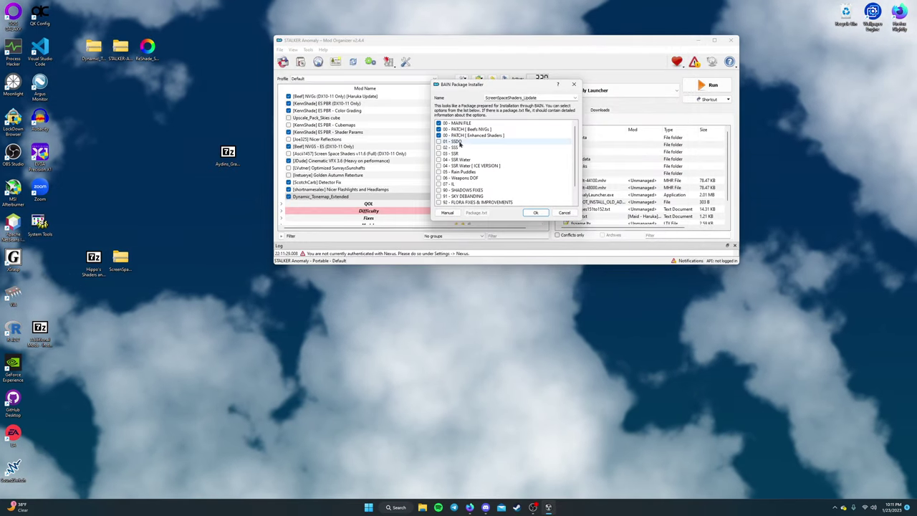
Include SSDO, SSS, SSR, SSR Water, Rain Puddles, Weapons DOF, IL and SHADOWS FIXES in the package, leaving out the ice version.
{"action": "left_click", "coordinate": [438, 141]}
{"action": "left_click", "coordinate": [438, 146]}
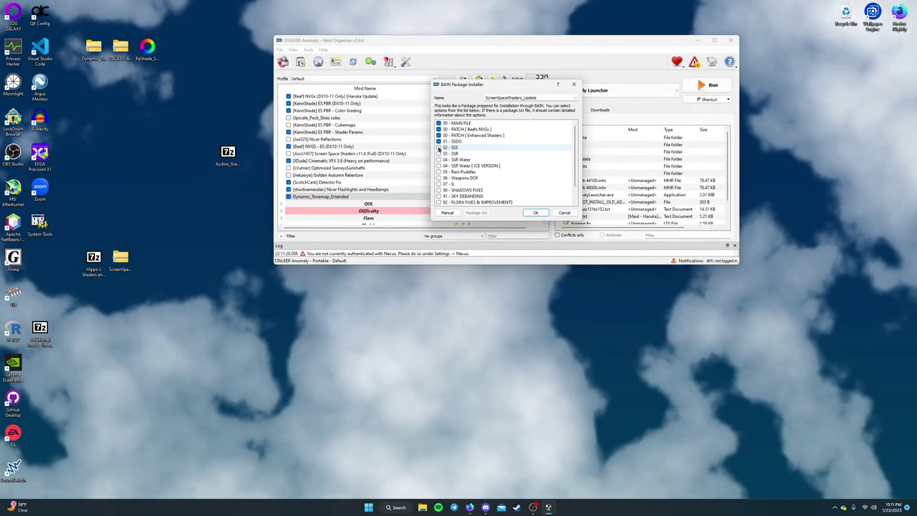
{"action": "left_click", "coordinate": [438, 153]}
{"action": "left_click", "coordinate": [438, 159]}
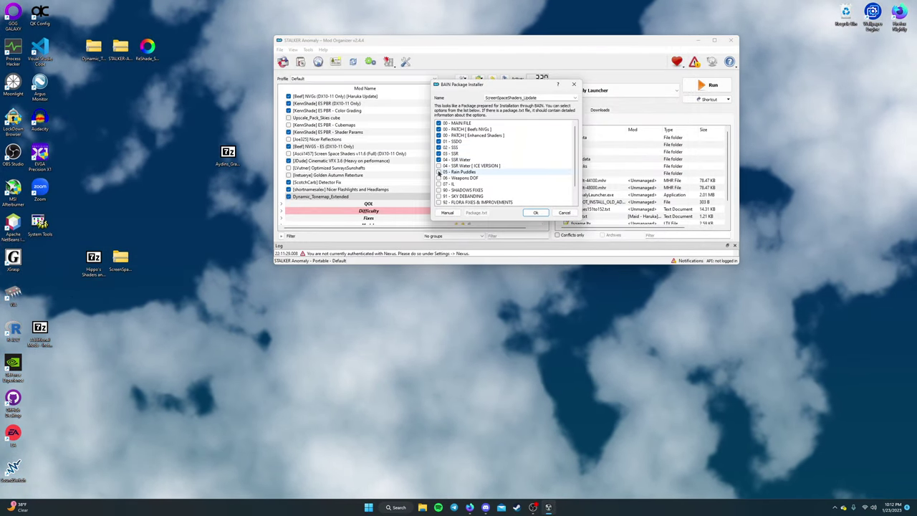
{"action": "left_click", "coordinate": [438, 172]}
{"action": "left_click", "coordinate": [438, 177]}
{"action": "left_click", "coordinate": [439, 184]}
{"action": "left_click", "coordinate": [438, 190]}
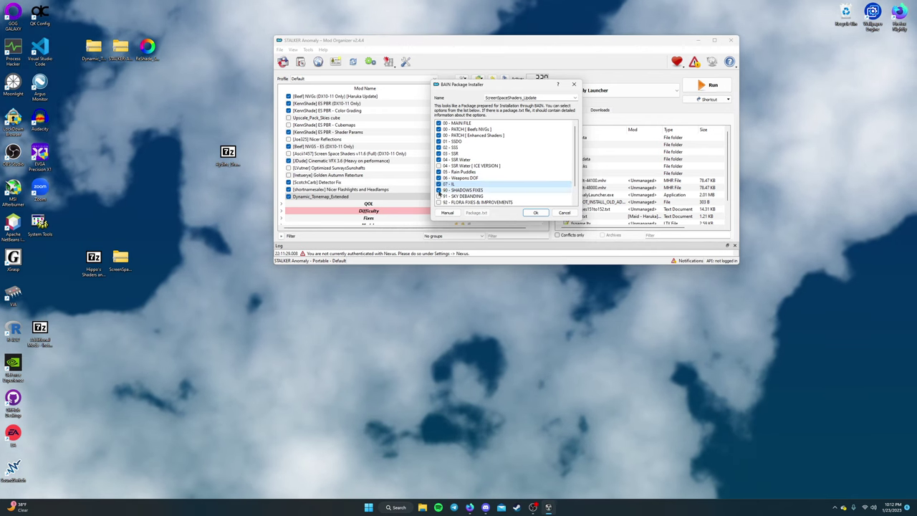
Add SKY DEBANDING, FLORA FIXES & IMPROVEMENTS and FOG to the package options, and install ScreenSpaceShaders_Update.
{"action": "scroll", "coordinate": [438, 187], "scroll_direction": "down", "scroll_amount": 1}
{"action": "left_click", "coordinate": [439, 178]}
{"action": "left_click", "coordinate": [439, 184]}
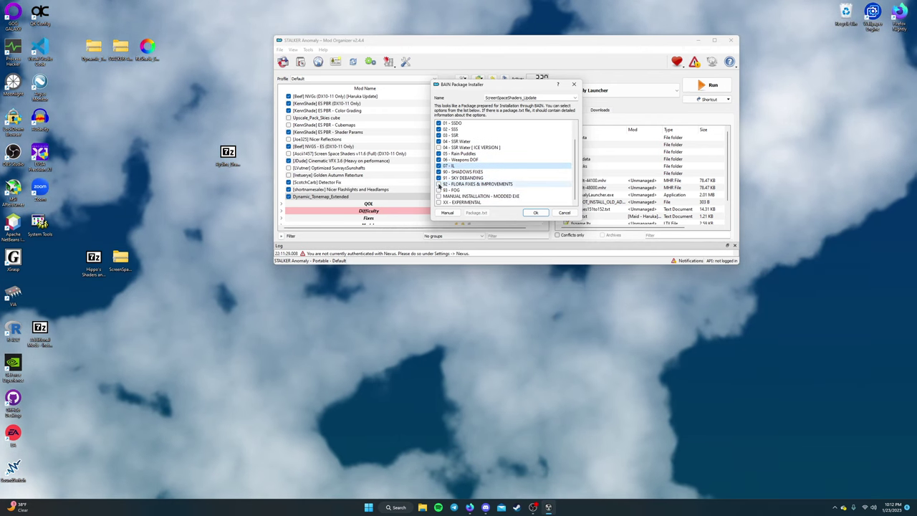
{"action": "left_click", "coordinate": [439, 190]}
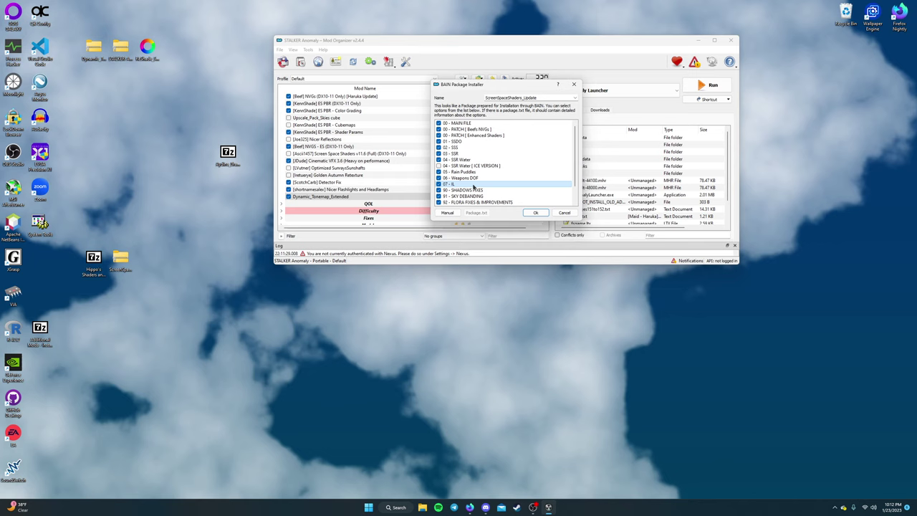
{"action": "scroll", "coordinate": [458, 172], "scroll_direction": "up", "scroll_amount": 1}
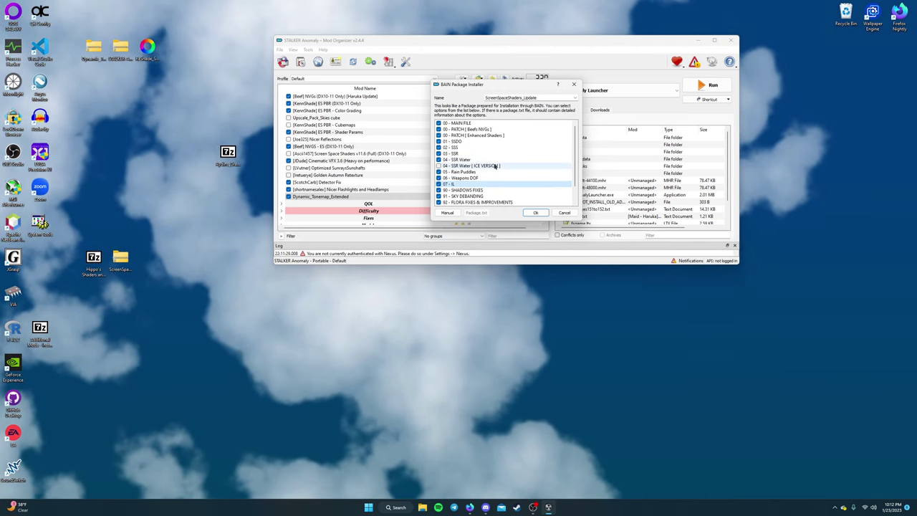
{"action": "left_click", "coordinate": [444, 159]}
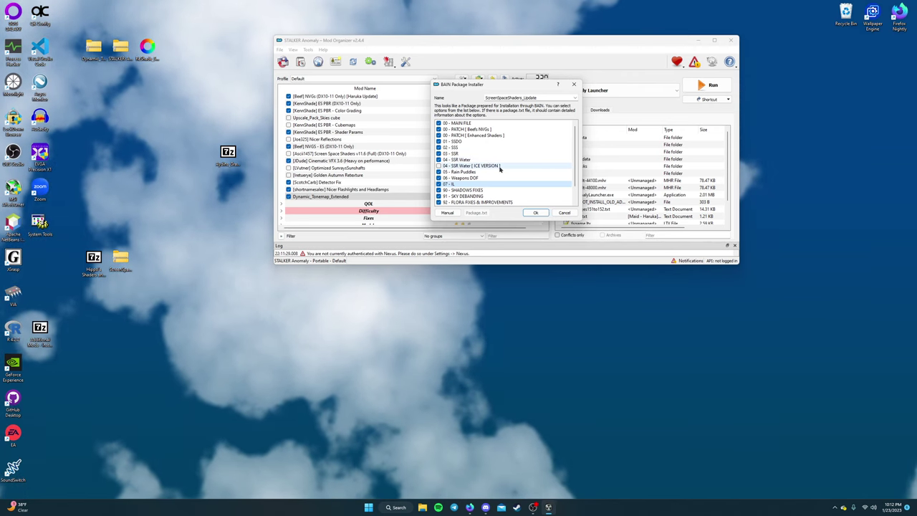
{"action": "left_click", "coordinate": [438, 166]}
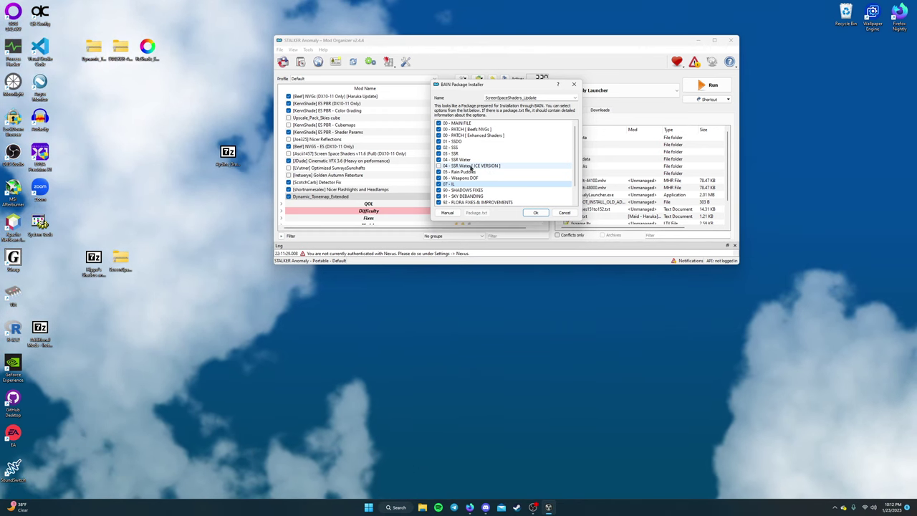
{"action": "scroll", "coordinate": [485, 170], "scroll_direction": "down", "scroll_amount": 1}
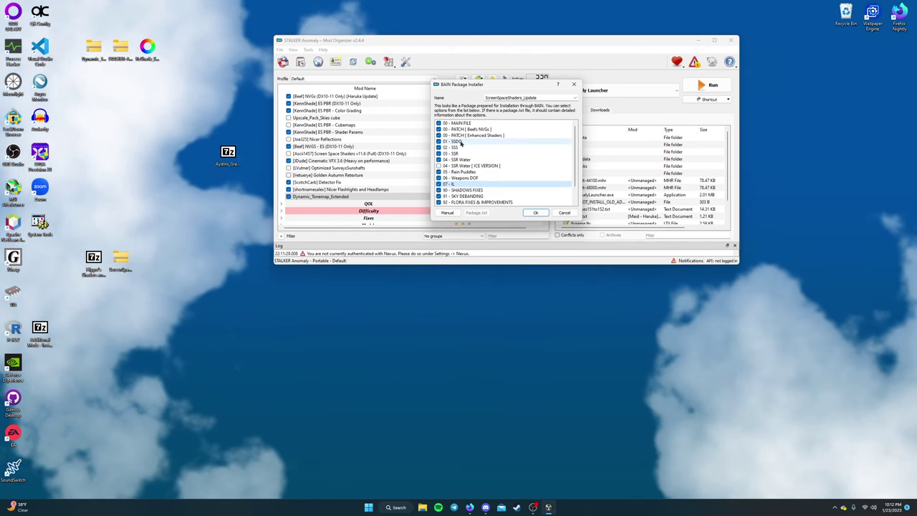
{"action": "left_click", "coordinate": [535, 213]}
Move ScreenSpaceShaders_Update directly below the old Screen Space Shaders v11.6 entry in Visuals and enable it.
{"action": "mouse_move", "coordinate": [357, 219]}
{"action": "left_mouse_down"}
{"action": "mouse_move", "coordinate": [344, 108]}
{"action": "mouse_move", "coordinate": [401, 126]}
{"action": "mouse_move", "coordinate": [401, 158]}
{"action": "mouse_move", "coordinate": [334, 213]}
{"action": "mouse_move", "coordinate": [352, 204]}
{"action": "left_mouse_up"}
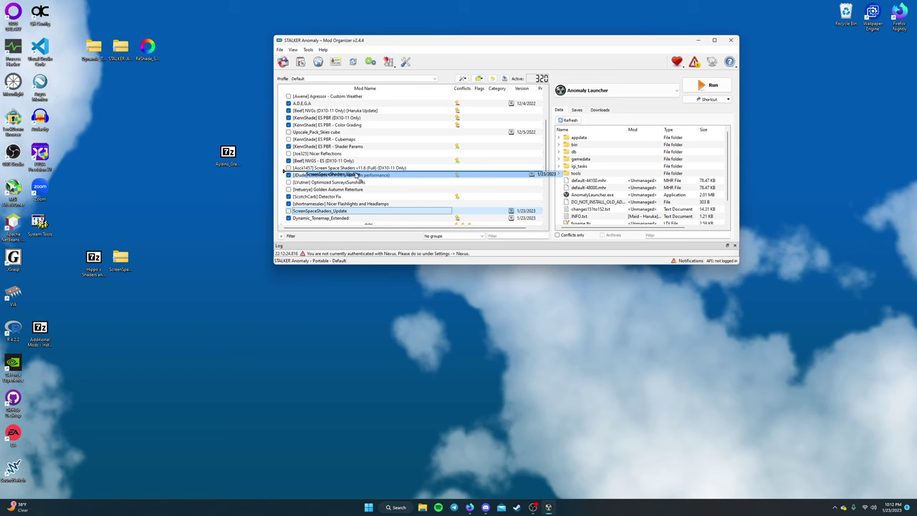
{"action": "left_click_drag", "start_coordinate": [356, 174], "coordinate": [314, 176]}
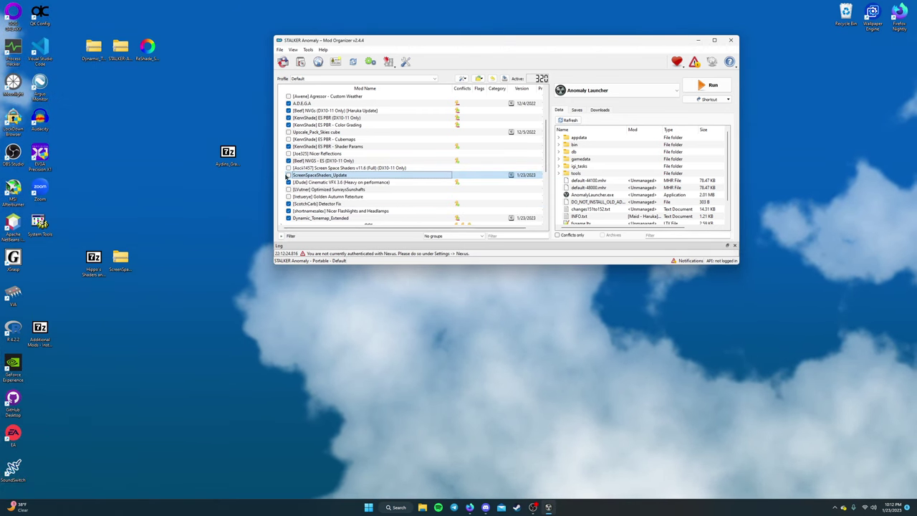
{"action": "left_click", "coordinate": [288, 175]}
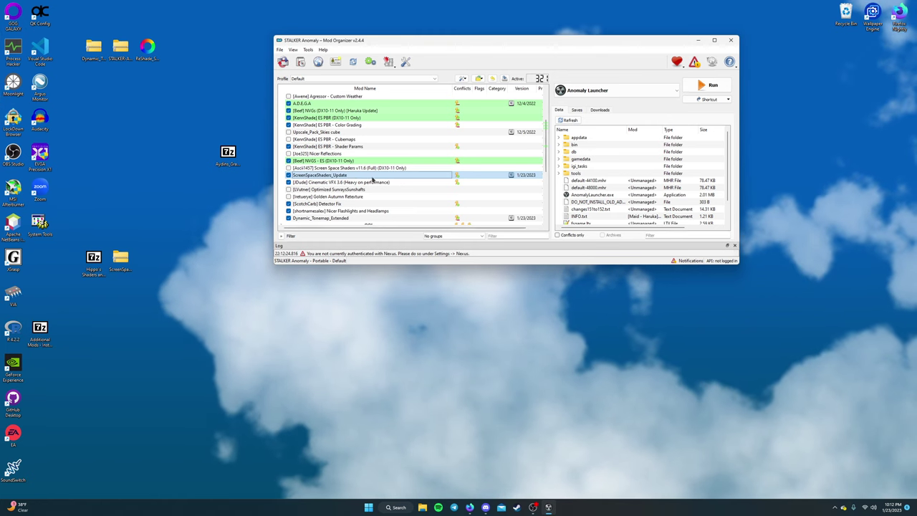
Move ScreenSpaceShaders_Update directly above Dynamic_Tonemap_Extended in the mod order and group its archive with the used desktop files.
{"action": "left_click_drag", "start_coordinate": [374, 177], "coordinate": [375, 213]}
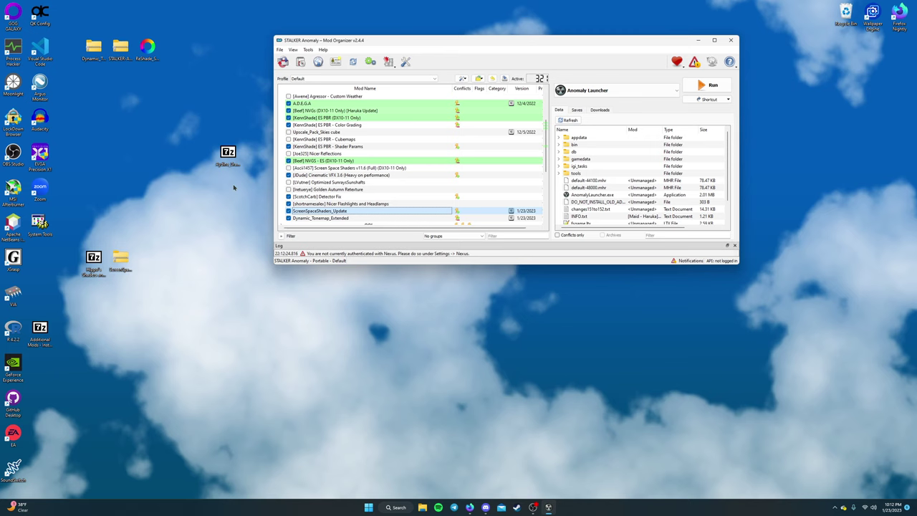
{"action": "left_click", "coordinate": [210, 201]}
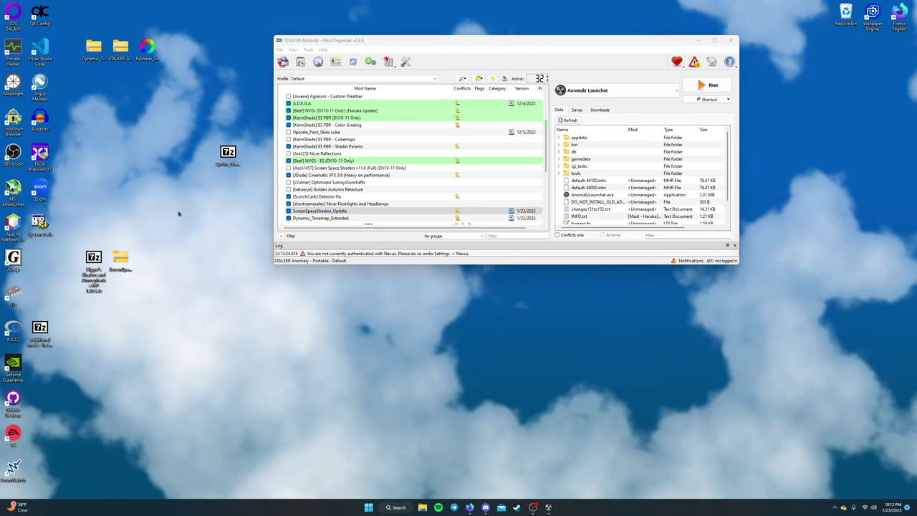
{"action": "left_click_drag", "start_coordinate": [122, 254], "coordinate": [174, 52]}
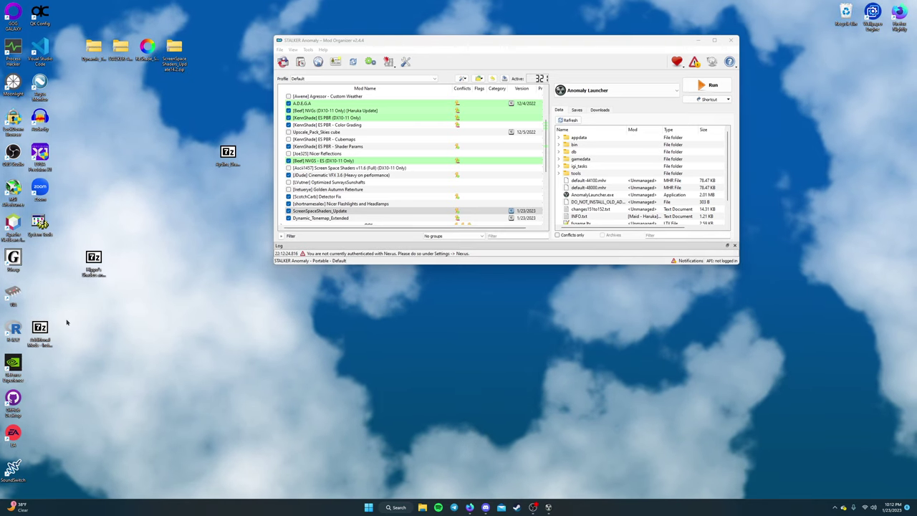
Extract Shaders Pack.7z to the desktop from the Additional Required Mods for EFP folder in the Additional Mods - Instructions - Resources archive.
{"action": "left_click_drag", "start_coordinate": [40, 330], "coordinate": [151, 272]}
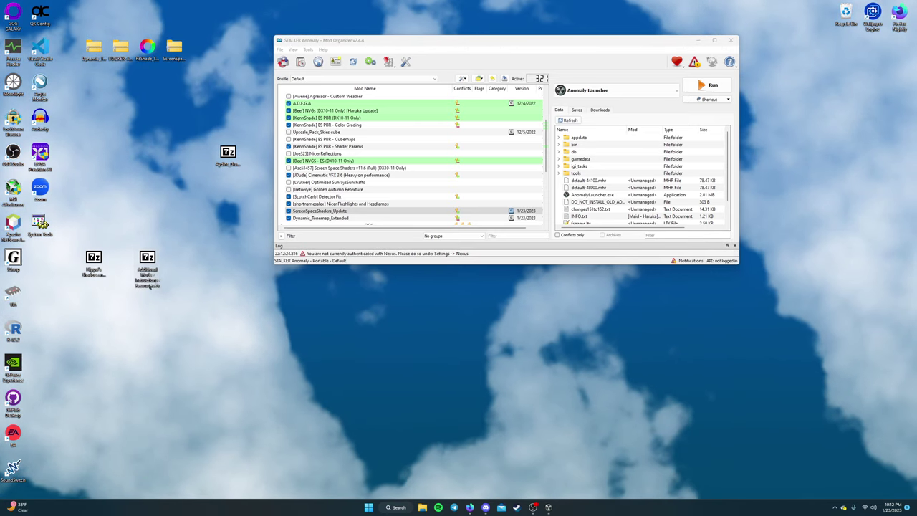
{"action": "double_click", "coordinate": [149, 270]}
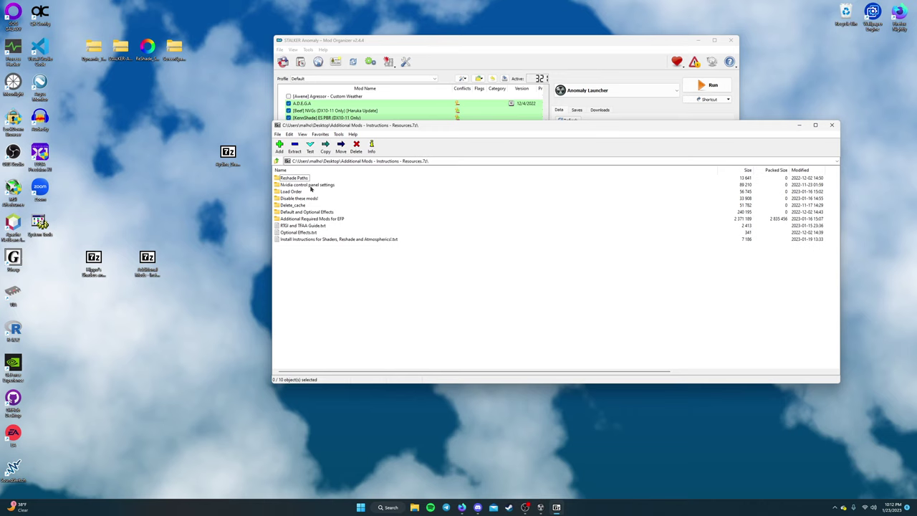
{"action": "double_click", "coordinate": [303, 219]}
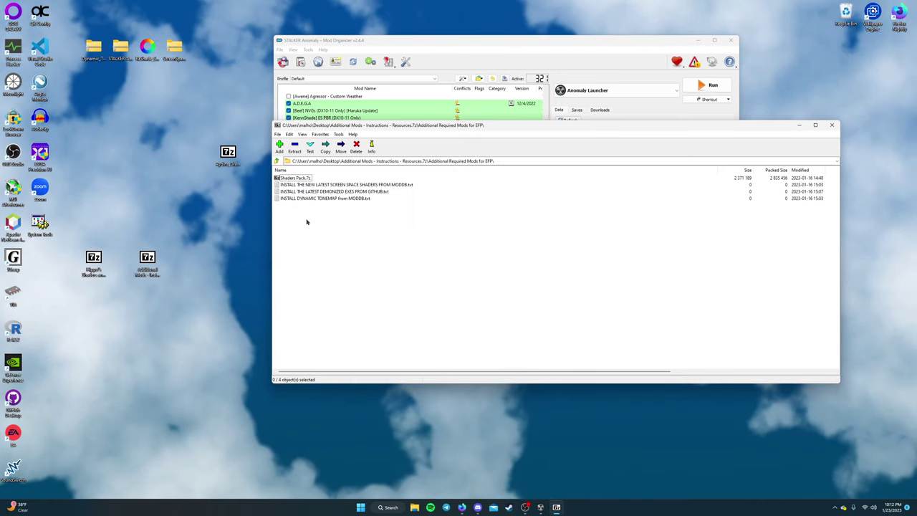
{"action": "left_click_drag", "start_coordinate": [149, 213], "coordinate": [200, 231]}
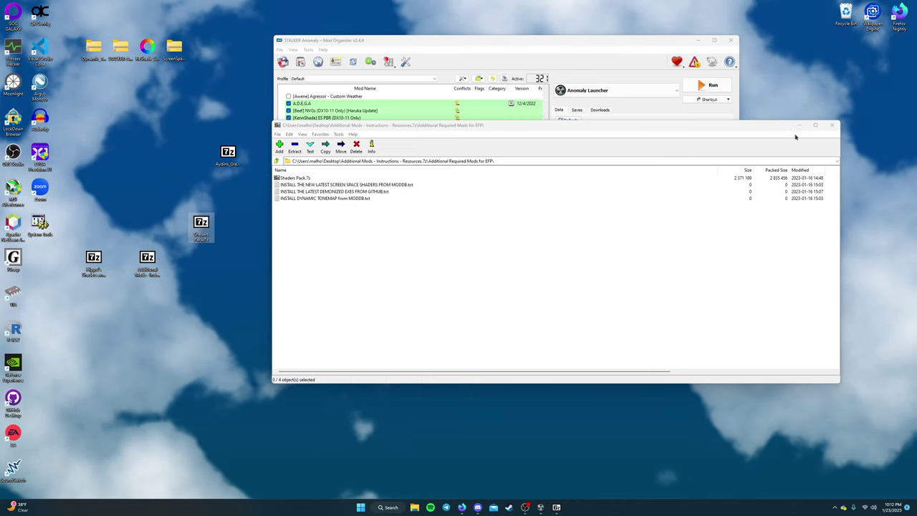
Examine the Reshade Paths image inside the Additional Mods - Instructions - Resources archive, and close the archive.
{"action": "left_click", "coordinate": [313, 200]}
{"action": "key", "text": "BackSpace"}
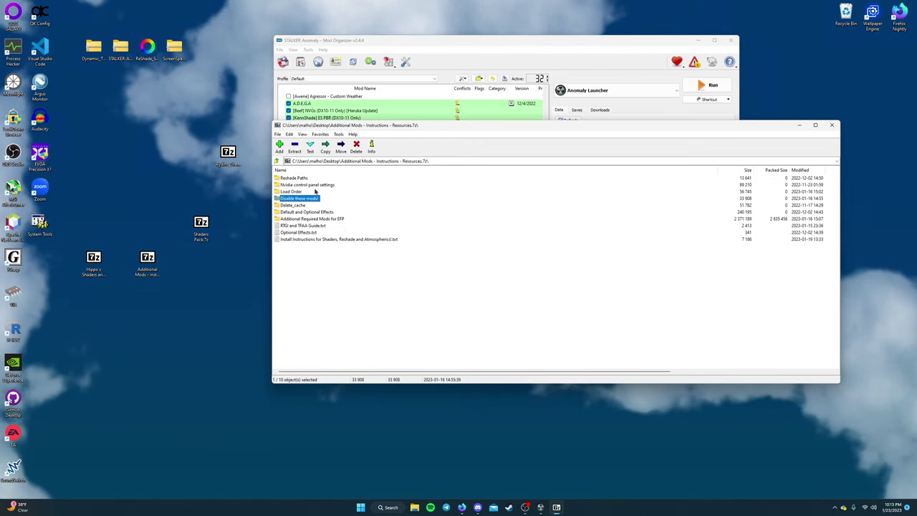
{"action": "double_click", "coordinate": [297, 178]}
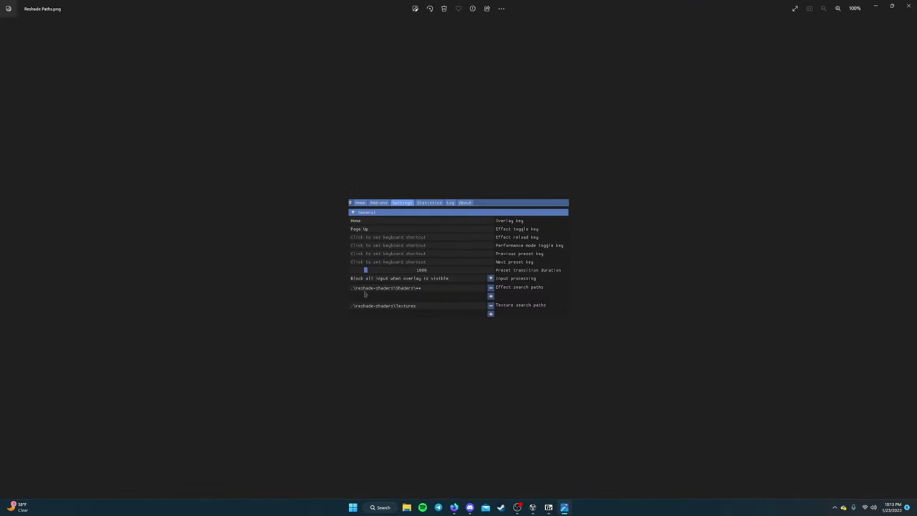
{"action": "left_click", "coordinate": [903, 10]}
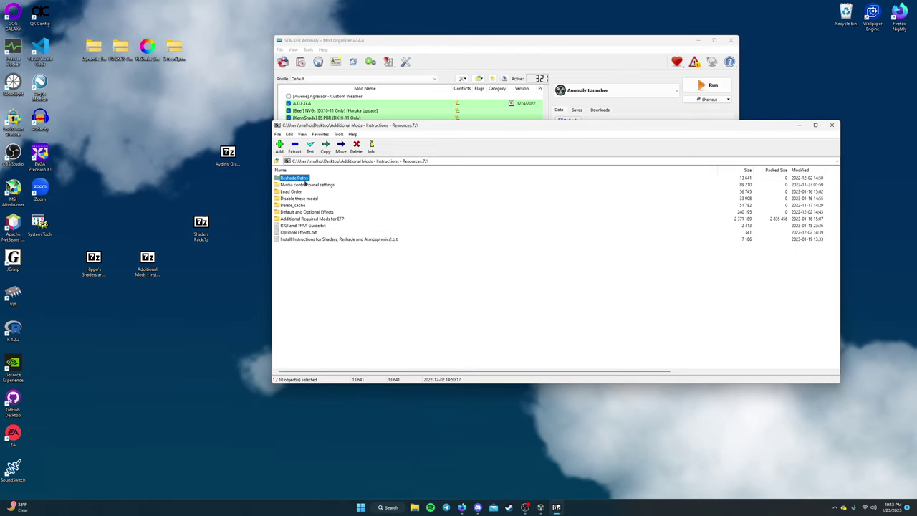
{"action": "key", "text": "alt+F4"}
Install Shaders Pack.7z from the desktop as a mod named Shaders Pack.
{"action": "left_click", "coordinate": [201, 226]}
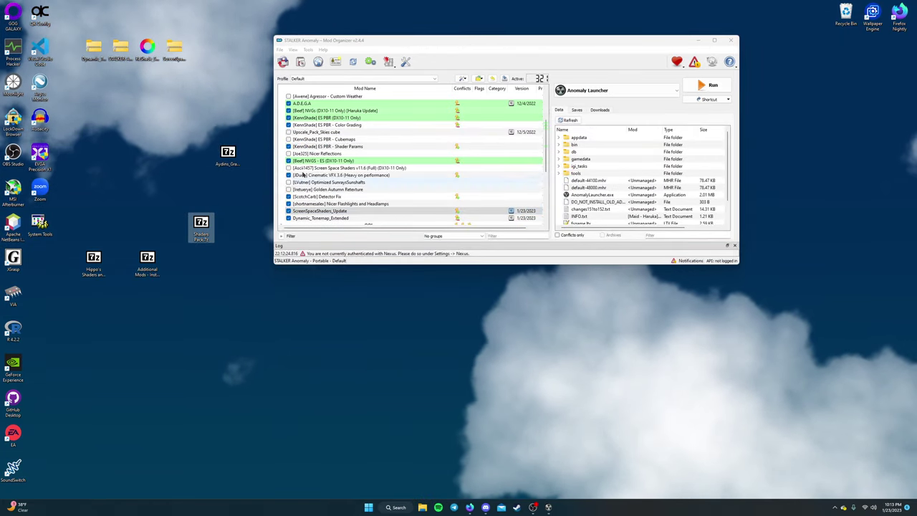
{"action": "left_click", "coordinate": [300, 63]}
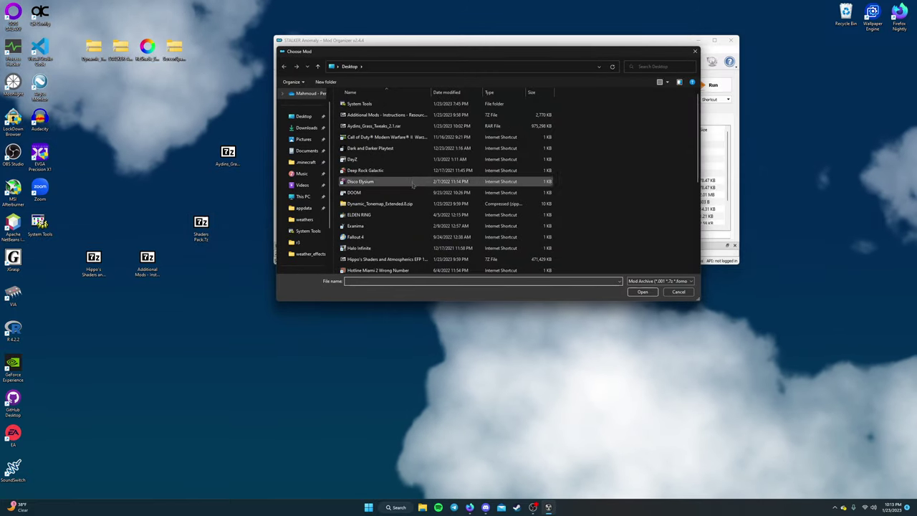
{"action": "scroll", "coordinate": [392, 193], "scroll_direction": "down", "scroll_amount": 5}
{"action": "left_click", "coordinate": [365, 189]}
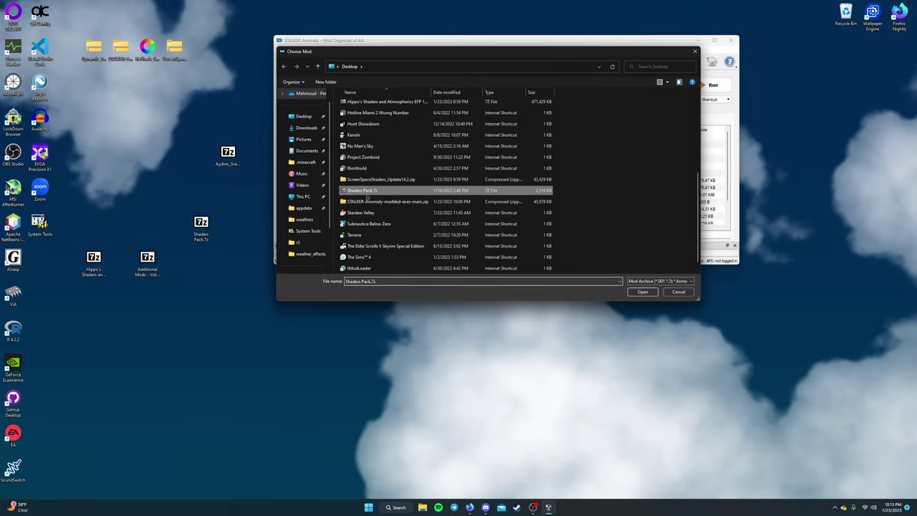
{"action": "left_click", "coordinate": [638, 293]}
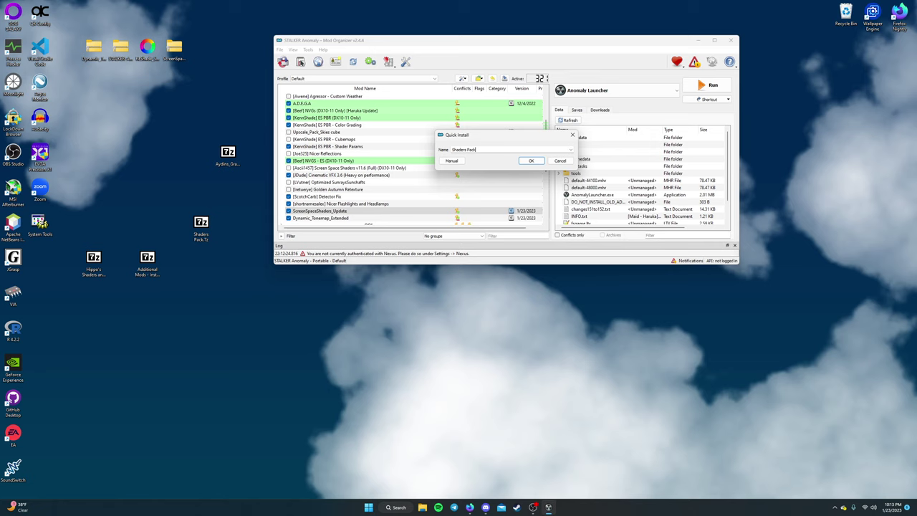
{"action": "left_click", "coordinate": [530, 160]}
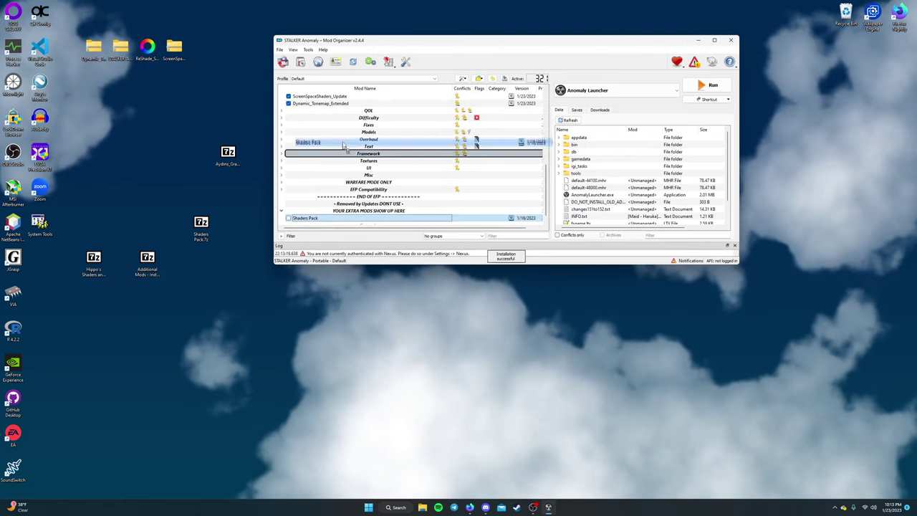
Move Shaders Pack directly above ScreenSpaceShaders_Update in Visuals, enable it and check its priority.
{"action": "left_click_drag", "start_coordinate": [345, 107], "coordinate": [308, 205]}
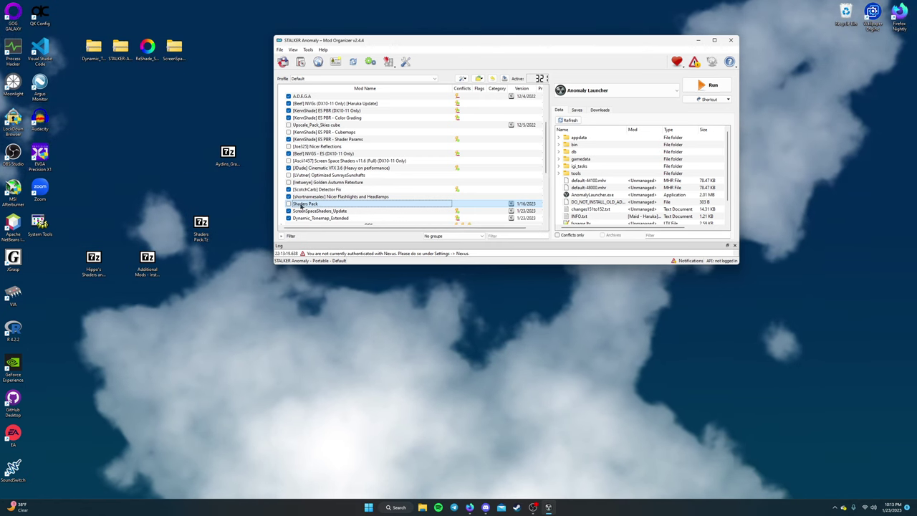
{"action": "key", "text": "space"}
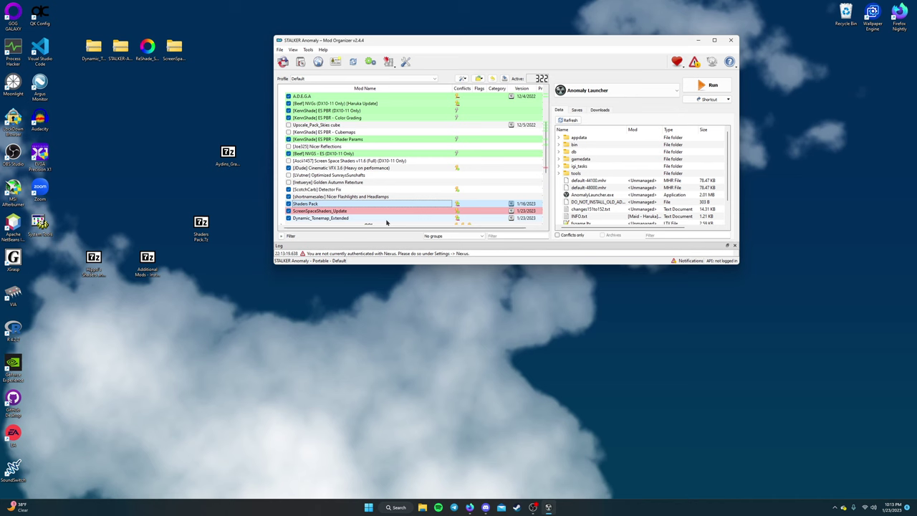
{"action": "scroll", "coordinate": [412, 229], "scroll_direction": "right", "scroll_amount": 1}
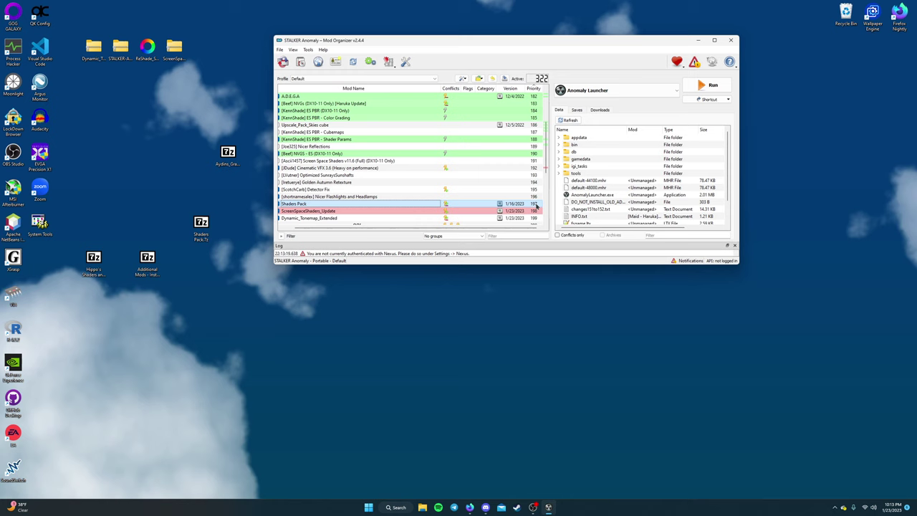
{"action": "left_click_drag", "start_coordinate": [396, 228], "coordinate": [384, 228]}
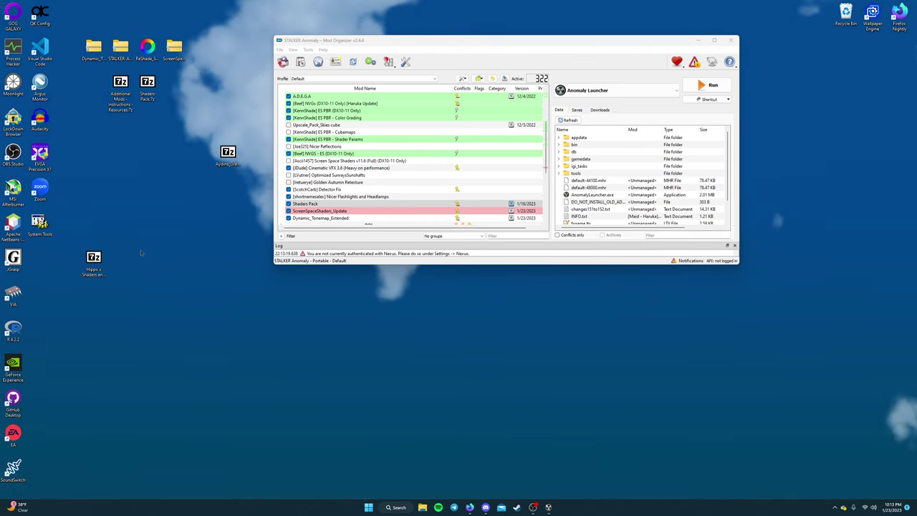
Install the Hippo's Shaders and Atmospherics EFP archive as Hippo, including Sky Textures, the non-snowy Atmospherics and the optional Film - Snowy Reshade.
{"action": "left_click", "coordinate": [300, 62]}
{"action": "scroll", "coordinate": [430, 186], "scroll_direction": "down", "scroll_amount": 3}
{"action": "left_click", "coordinate": [387, 202]}
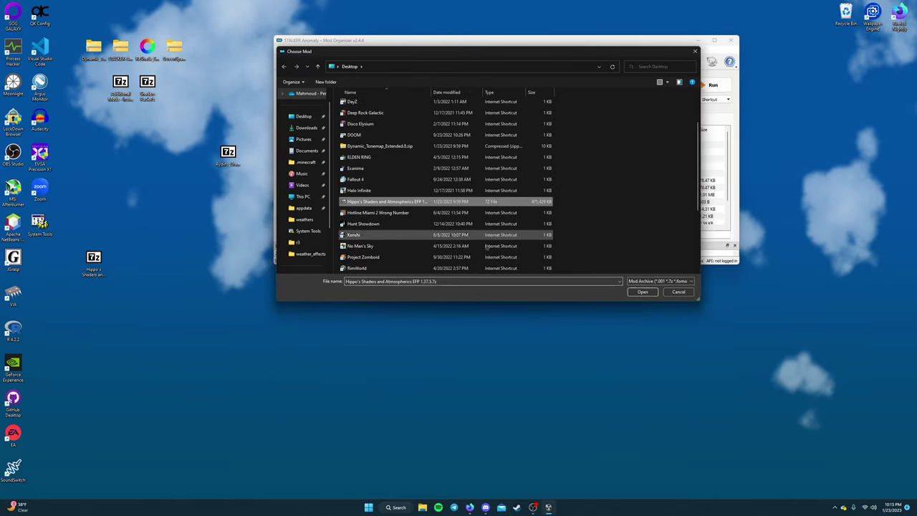
{"action": "double_click", "coordinate": [405, 200]}
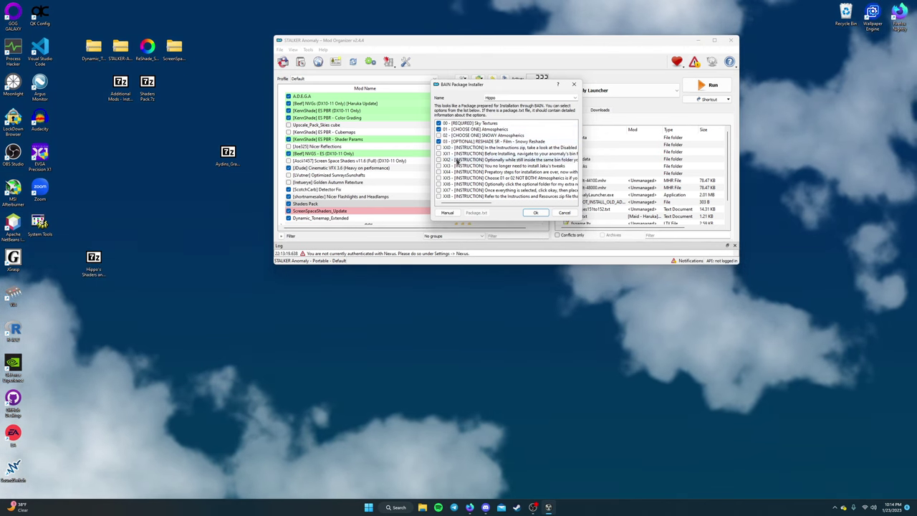
{"action": "left_click", "coordinate": [535, 213]}
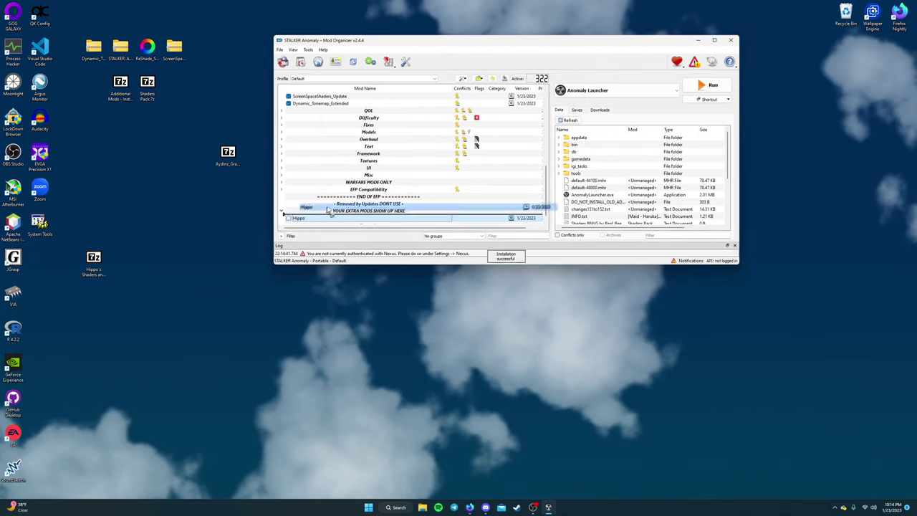
Place Hippo directly below Dynamic_Tonemap_Extended, enable it, and group its archive with the used desktop files.
{"action": "scroll", "coordinate": [375, 139], "scroll_direction": "up", "scroll_amount": 2}
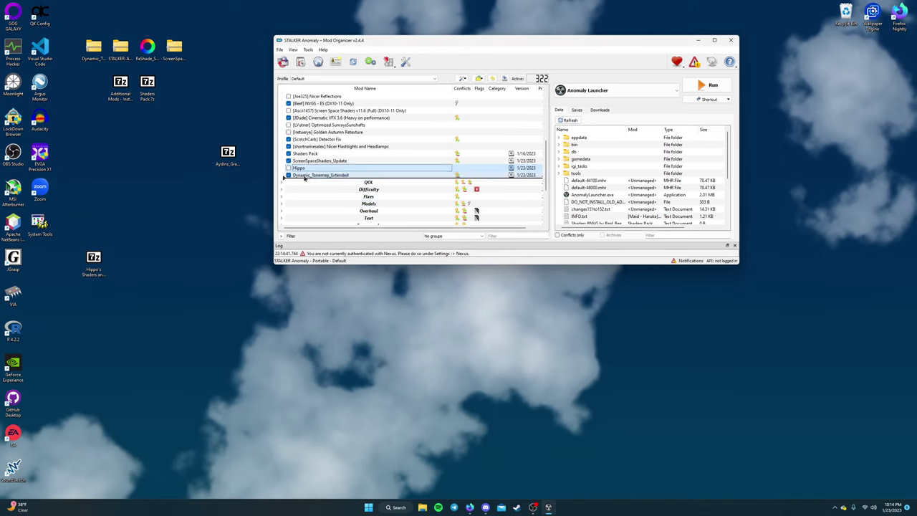
{"action": "left_click", "coordinate": [288, 175]}
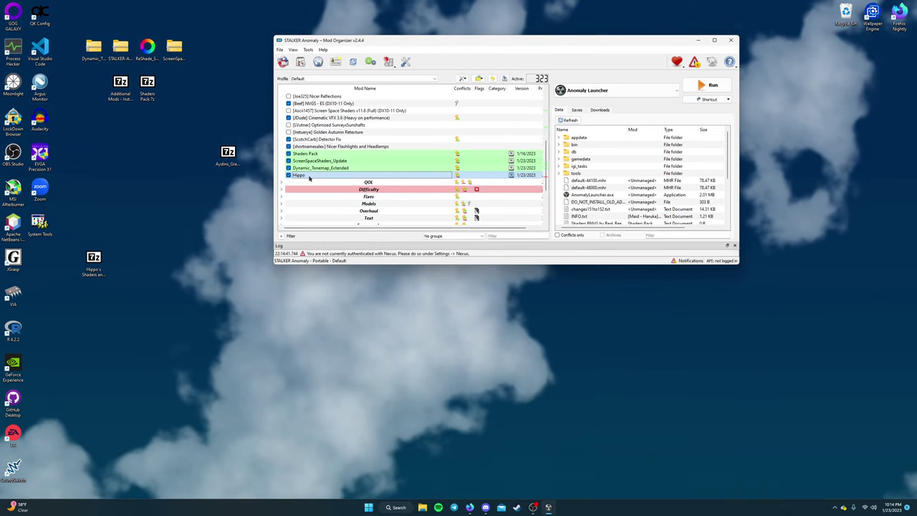
{"action": "left_click", "coordinate": [219, 194]}
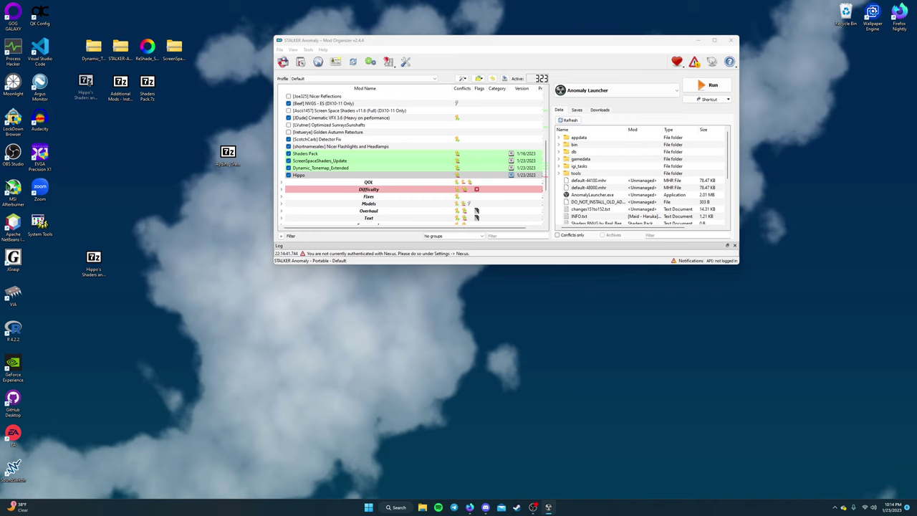
Install Aydins_Grass_Tweaks_2.1.rar as Aydin's Grass Tweaks with the Dying Autumn Grass and Summer Trees options.
{"action": "left_click_drag", "start_coordinate": [229, 157], "coordinate": [203, 192]}
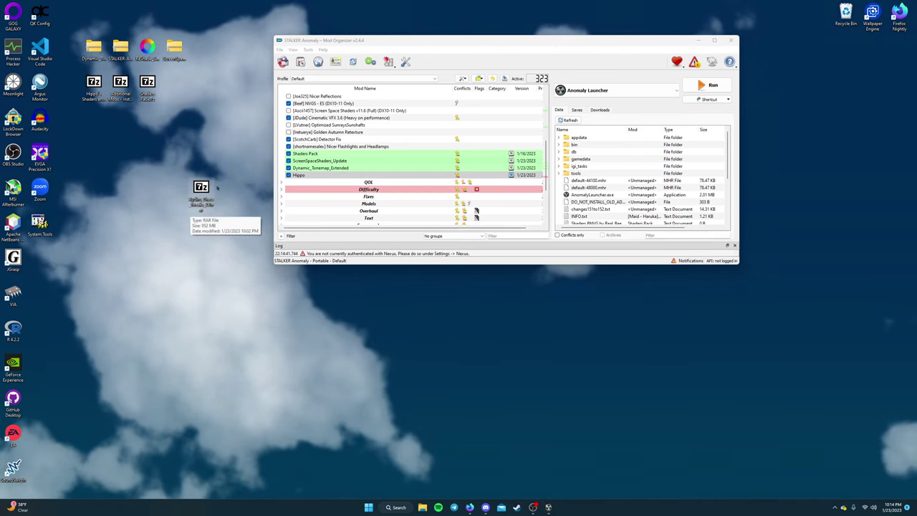
{"action": "left_click", "coordinate": [283, 62]}
{"action": "double_click", "coordinate": [423, 126]}
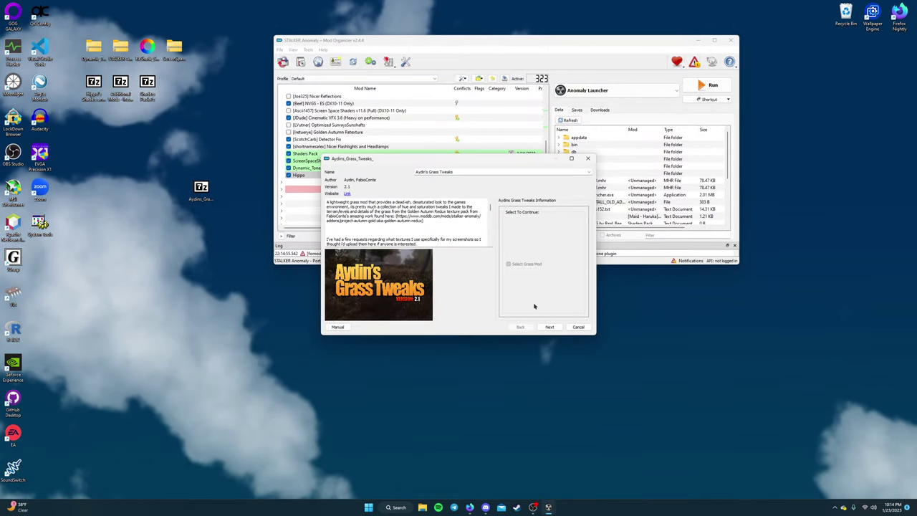
{"action": "left_click", "coordinate": [549, 327]}
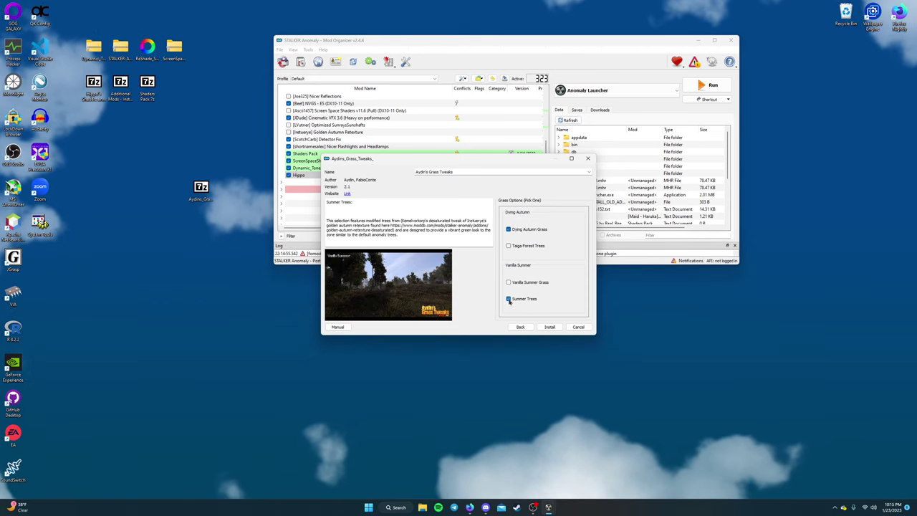
{"action": "left_click", "coordinate": [550, 326]}
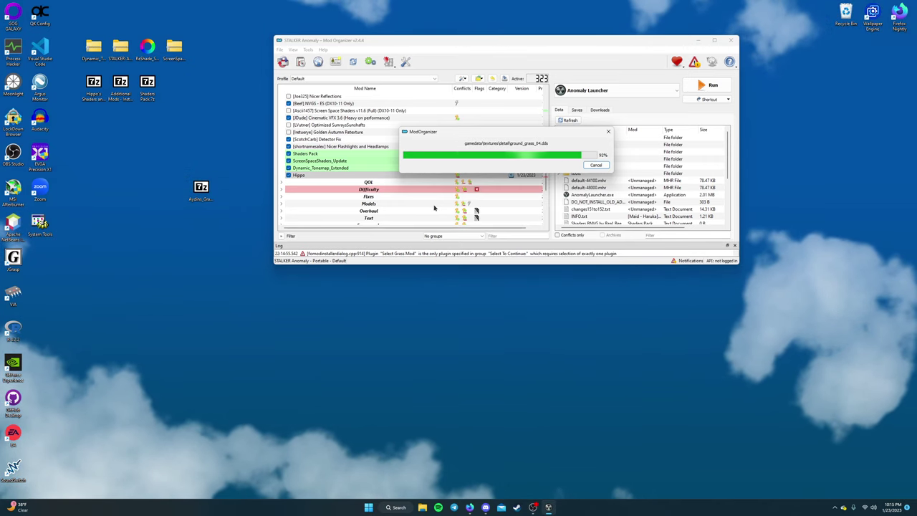
Move Aydin's Grass Tweaks directly below Golden Autumn Retexture in Visuals and enable it.
{"action": "left_click_drag", "start_coordinate": [322, 219], "coordinate": [295, 100]}
{"action": "scroll", "coordinate": [304, 224], "scroll_direction": "down", "scroll_amount": 1}
{"action": "left_click_drag", "start_coordinate": [315, 212], "coordinate": [337, 175]}
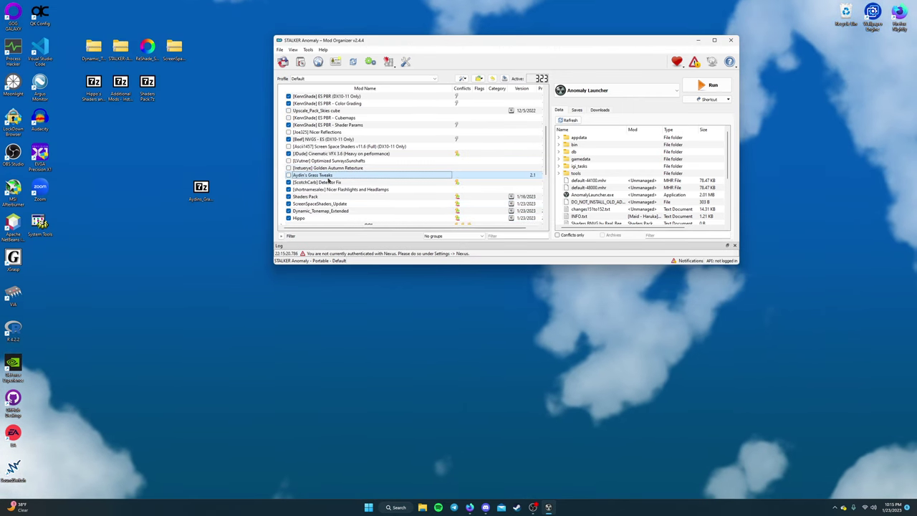
{"action": "scroll", "coordinate": [342, 179], "scroll_direction": "up", "scroll_amount": 1}
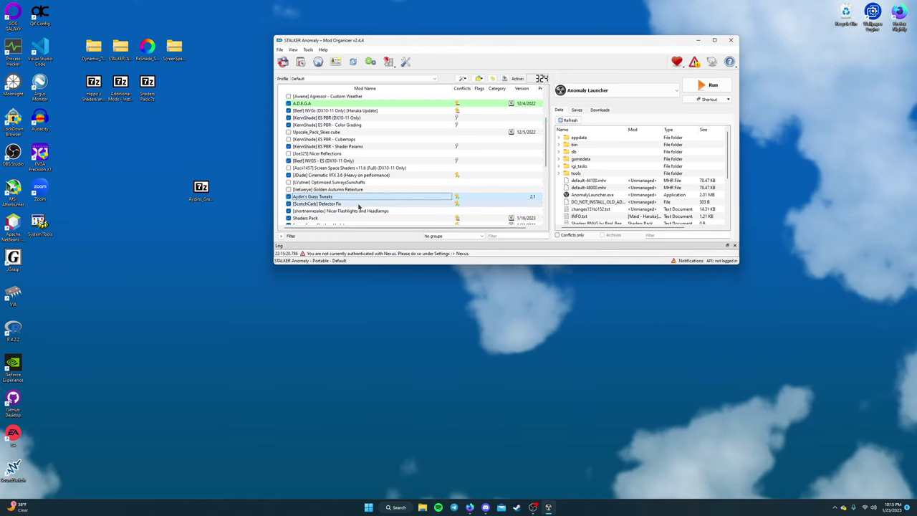
Review the order and enabled state of the mods in the Visuals section.
{"action": "scroll", "coordinate": [388, 210], "scroll_direction": "down", "scroll_amount": 1}
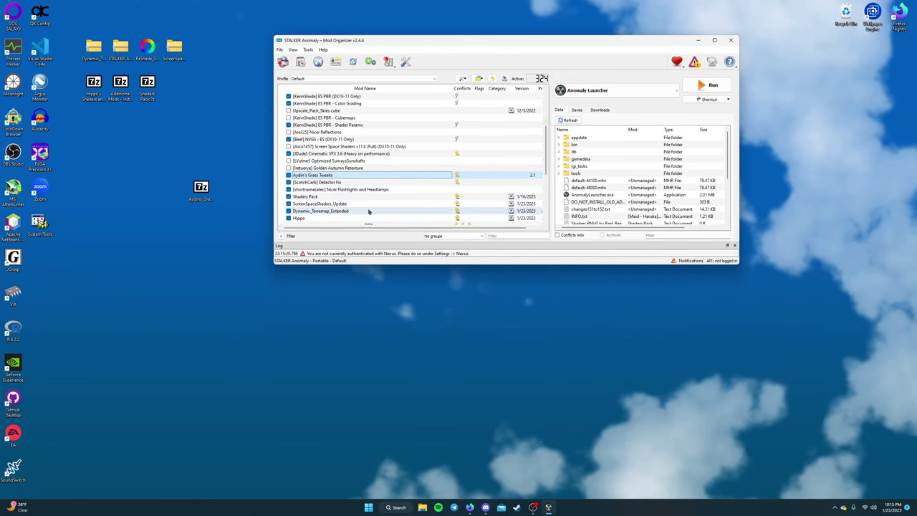
{"action": "scroll", "coordinate": [361, 188], "scroll_direction": "down", "scroll_amount": 1}
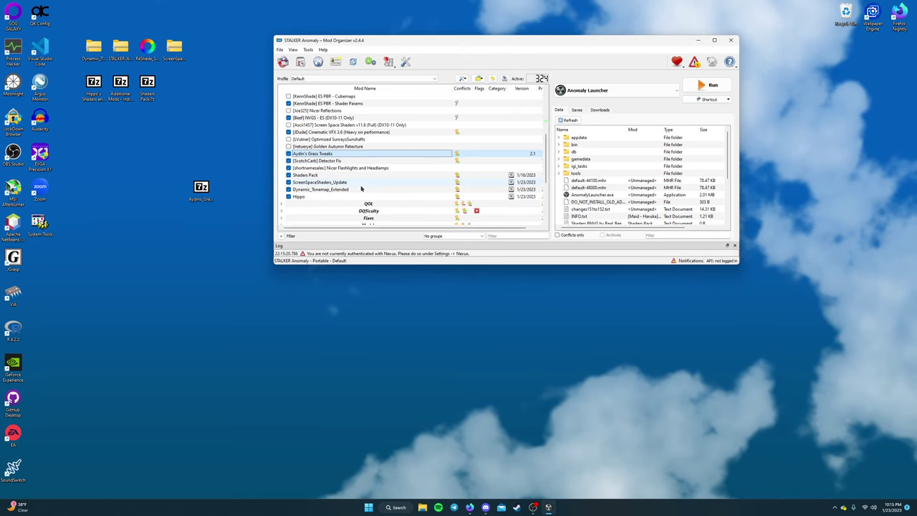
{"action": "scroll", "coordinate": [360, 178], "scroll_direction": "up", "scroll_amount": 3}
{"action": "scroll", "coordinate": [360, 178], "scroll_direction": "down", "scroll_amount": 2}
{"action": "scroll", "coordinate": [362, 181], "scroll_direction": "up", "scroll_amount": 2}
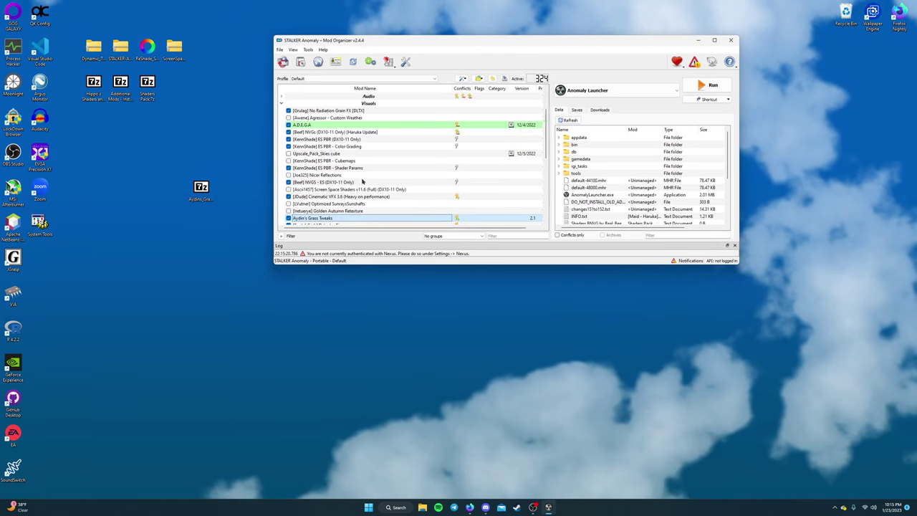
{"action": "scroll", "coordinate": [363, 181], "scroll_direction": "down", "scroll_amount": 3}
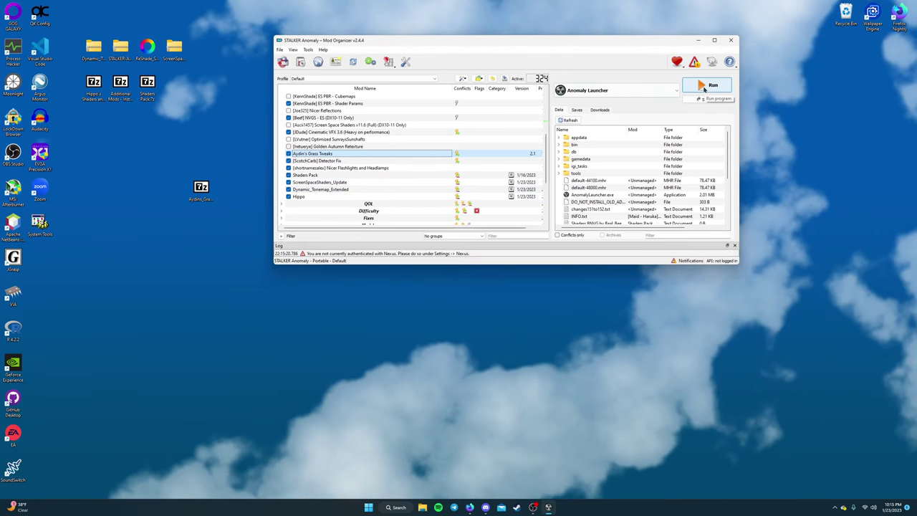
Launch the game with Anomaly Launcher, set the music volume to 0 in the general sound settings, and apply it.
{"action": "left_click", "coordinate": [688, 88]}
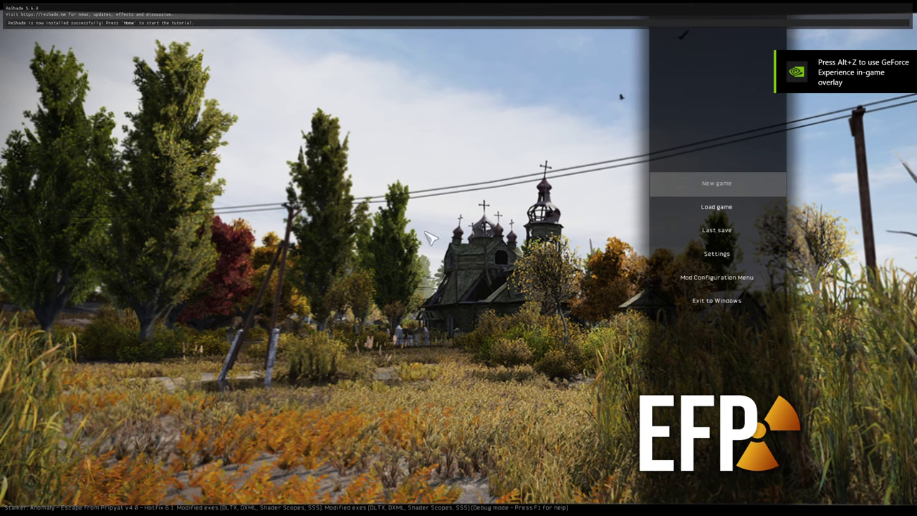
{"action": "left_click", "coordinate": [745, 254]}
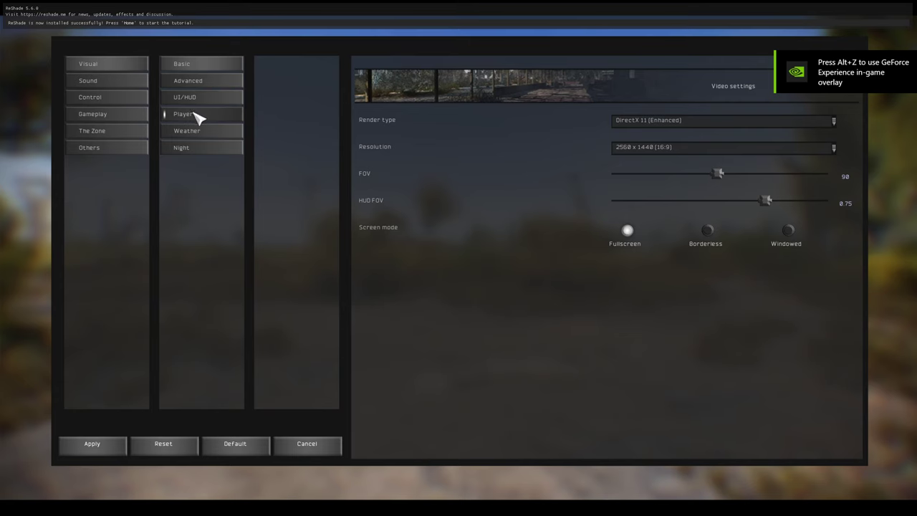
{"action": "left_click", "coordinate": [117, 84]}
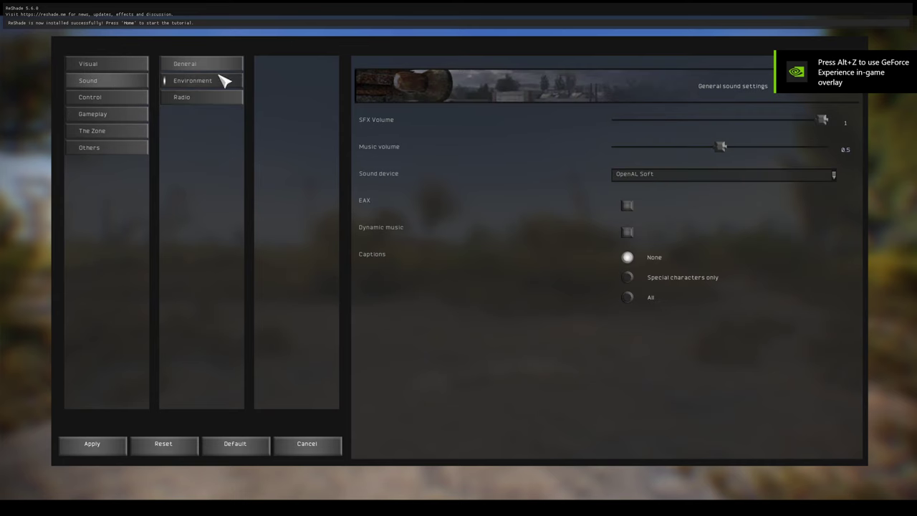
{"action": "left_click", "coordinate": [618, 147]}
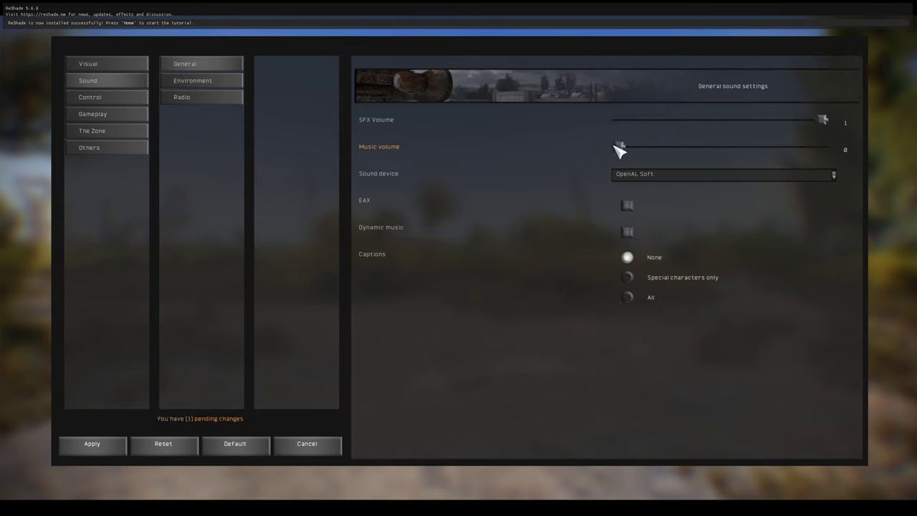
{"action": "left_click", "coordinate": [96, 446]}
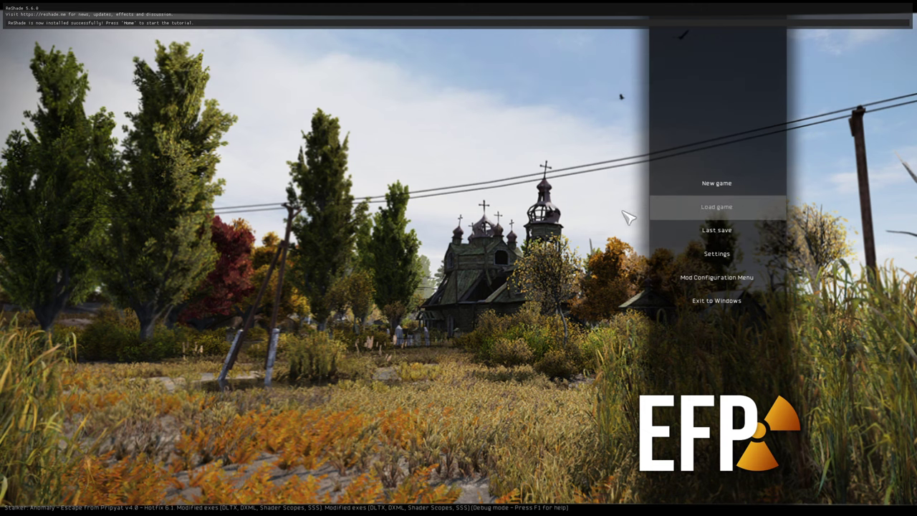
Load the hipposr configuration through the in-game console with cfg_load hipposr.
{"action": "key", "text": "grave"}
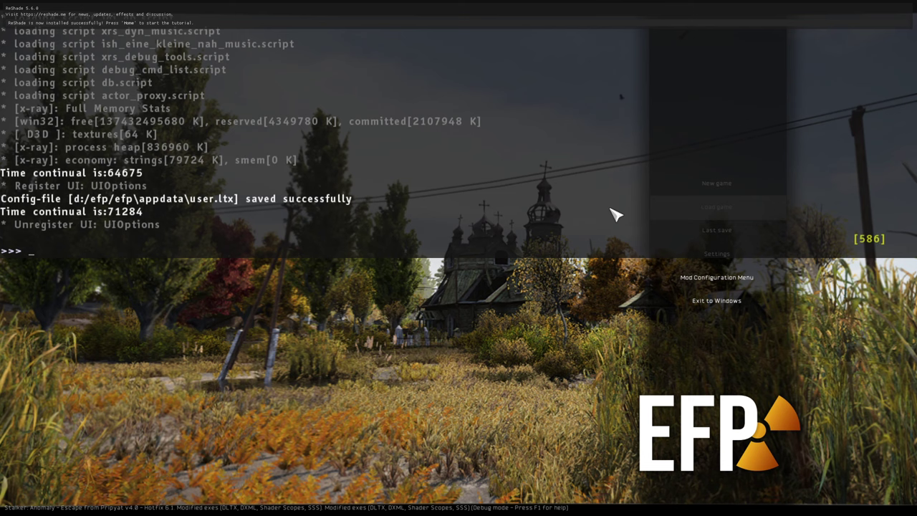
{"action": "type", "text": "cfg_load "}
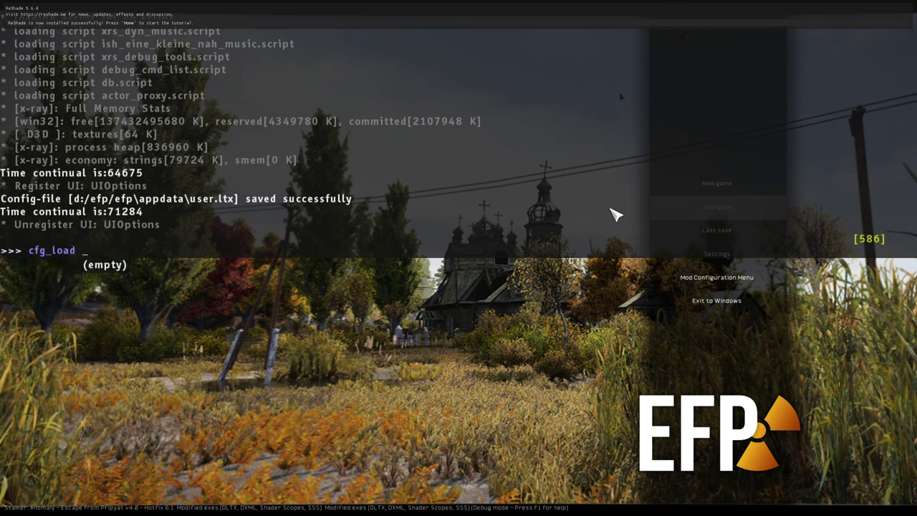
{"action": "type", "text": "hipposr"}
{"action": "key", "text": "Return"}
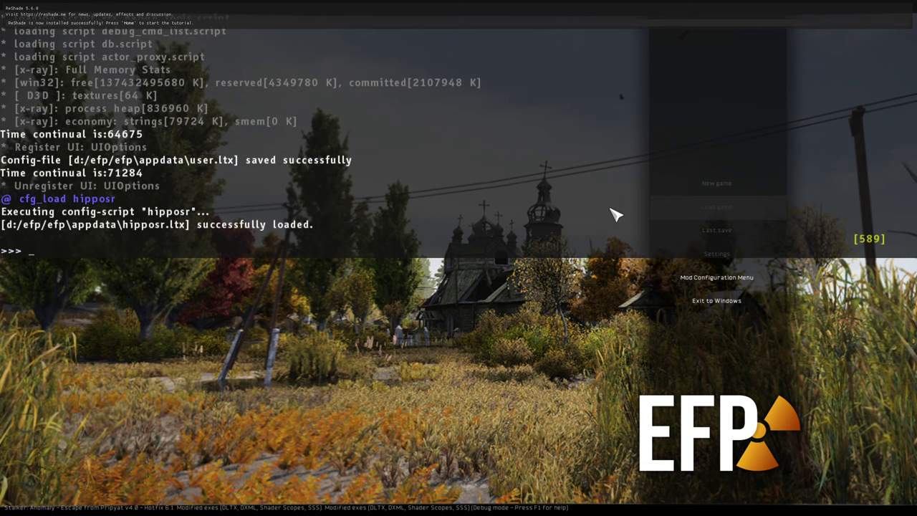
Load the hippos configuration with cfg_load, reload hipposr over it, and close the console.
{"action": "key", "text": "Up"}
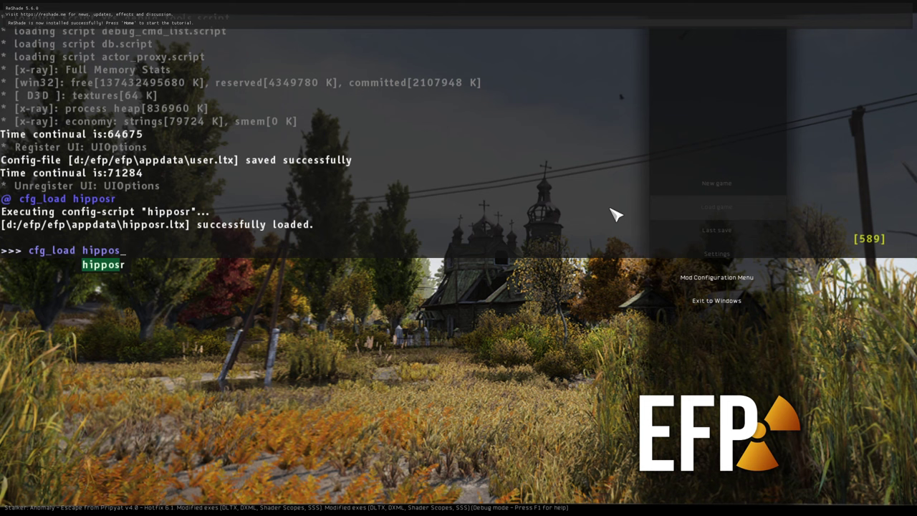
{"action": "key", "text": "Return"}
{"action": "key", "text": "Up"}
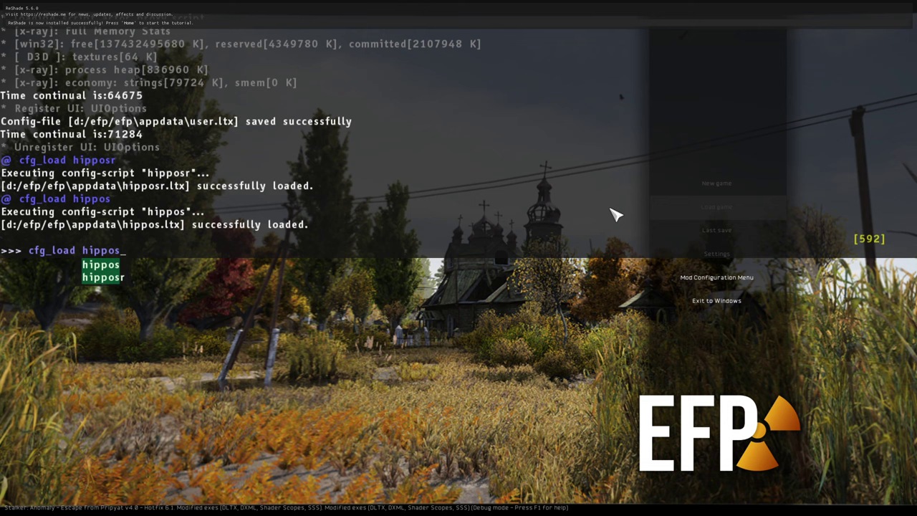
{"action": "type", "text": "r"}
{"action": "key", "text": "Return"}
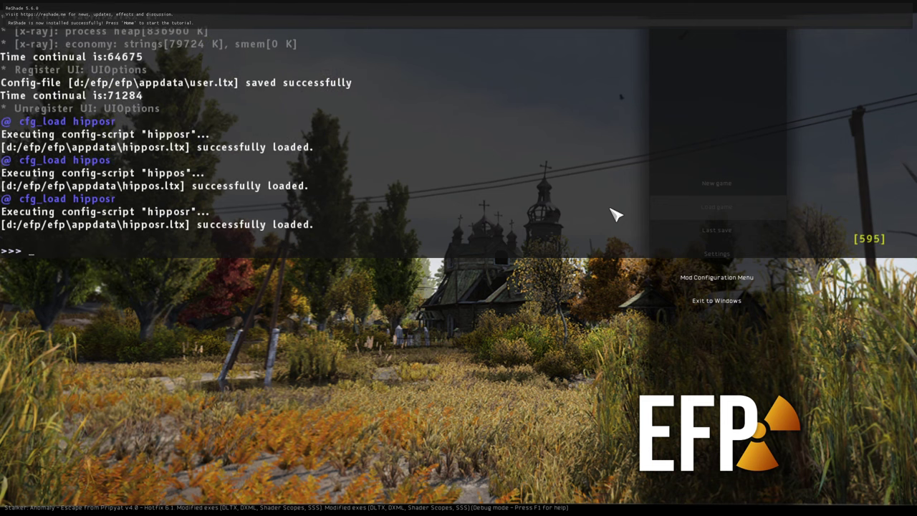
{"action": "key", "text": "grave"}
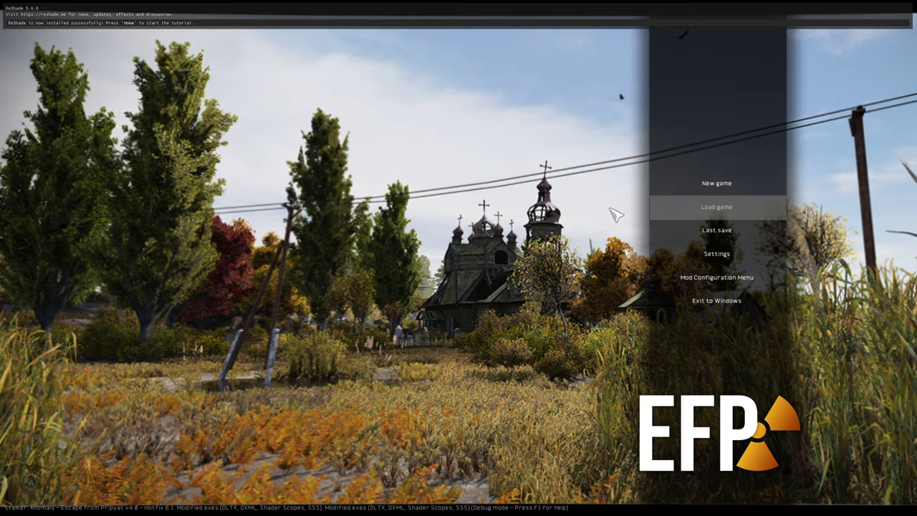
Restore the Dynamic Tonemap options to their defaults in the Mod Configuration Menu and apply the change.
{"action": "left_click", "coordinate": [707, 277]}
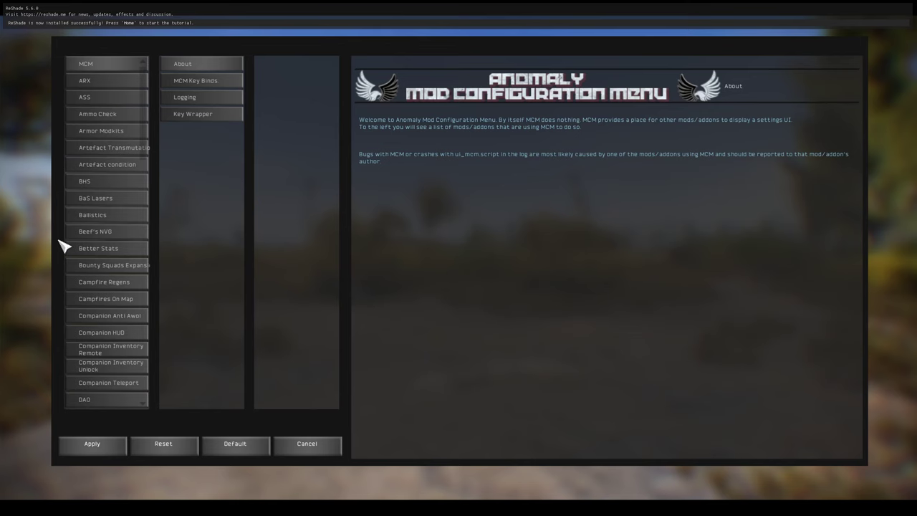
{"action": "scroll", "coordinate": [123, 254], "scroll_direction": "down", "scroll_amount": 5}
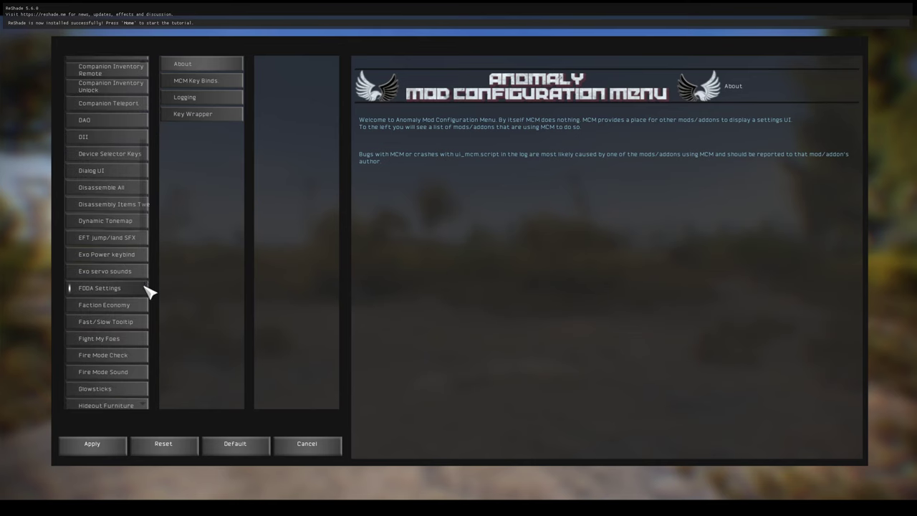
{"action": "left_click", "coordinate": [122, 221]}
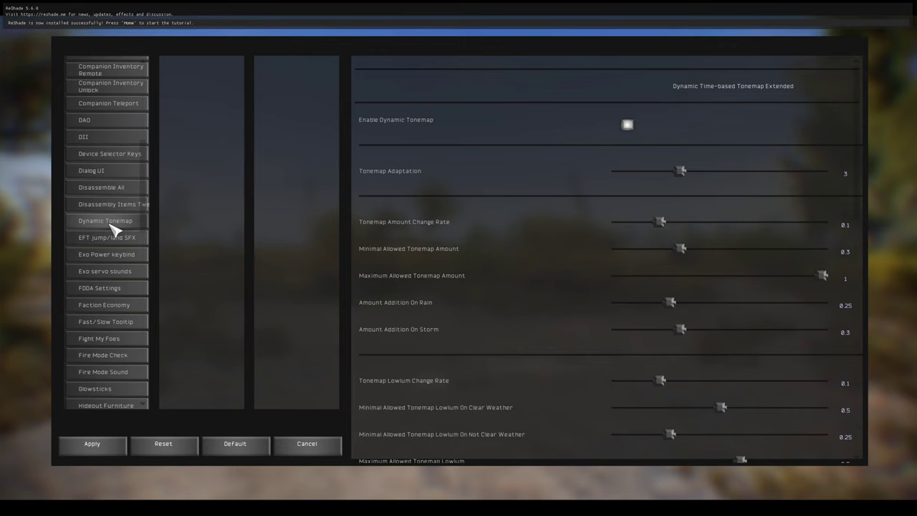
{"action": "left_click", "coordinate": [244, 443]}
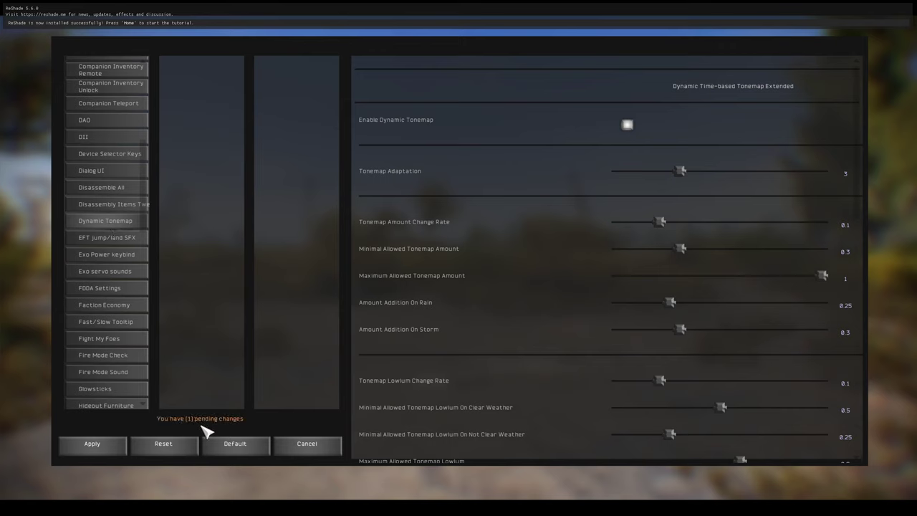
{"action": "left_click", "coordinate": [92, 444]}
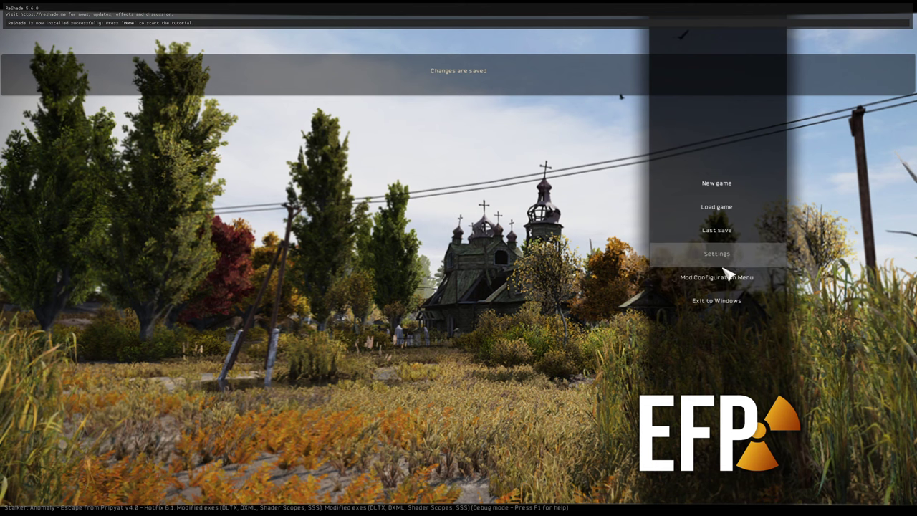
Review the Weapons DOF options under SSS Settings in the mod configuration and leave without changes.
{"action": "left_click", "coordinate": [725, 342]}
{"action": "scroll", "coordinate": [114, 322], "scroll_direction": "down", "scroll_amount": 15}
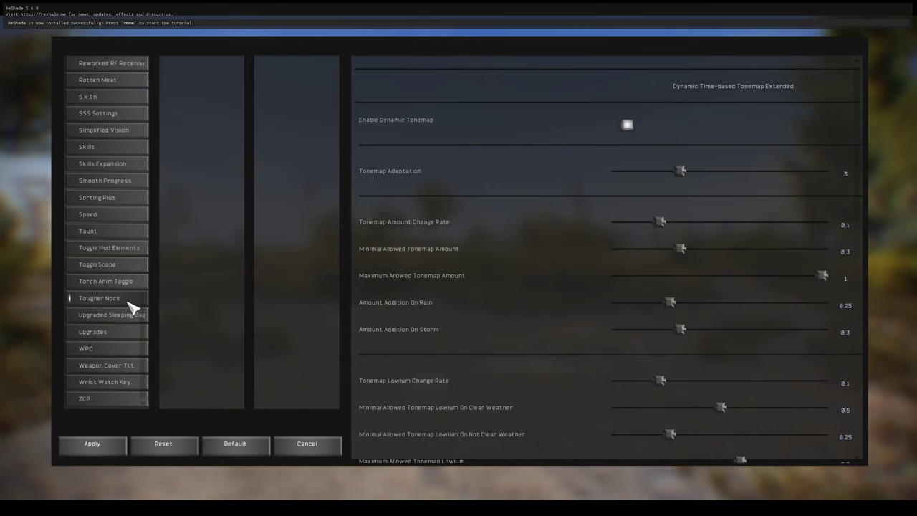
{"action": "left_click", "coordinate": [119, 116]}
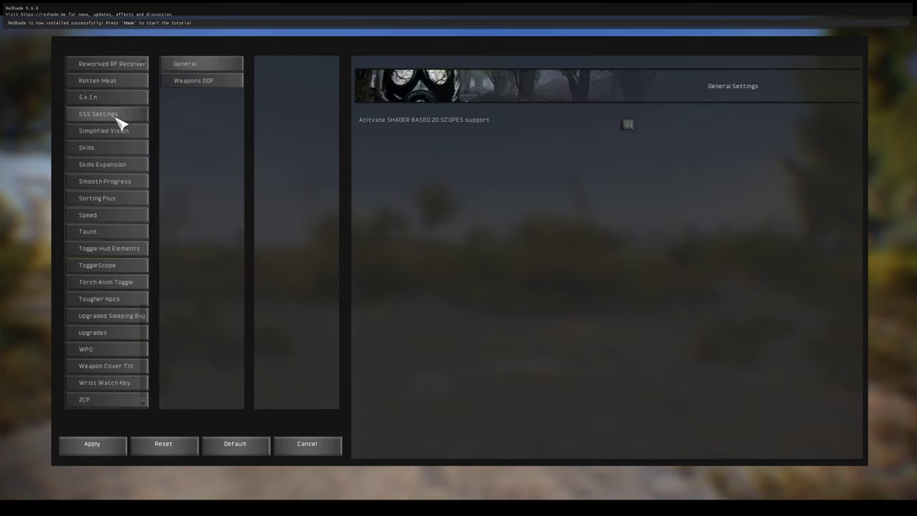
{"action": "left_click", "coordinate": [210, 85]}
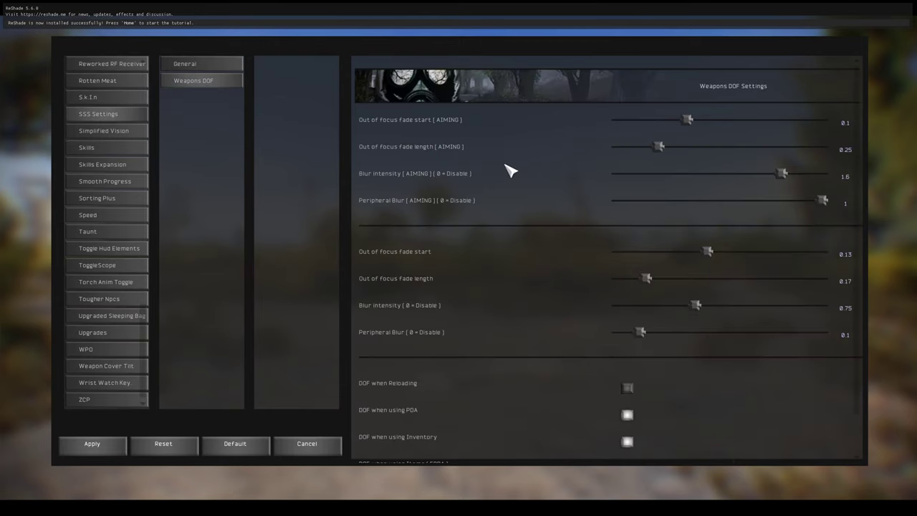
{"action": "left_click", "coordinate": [327, 449]}
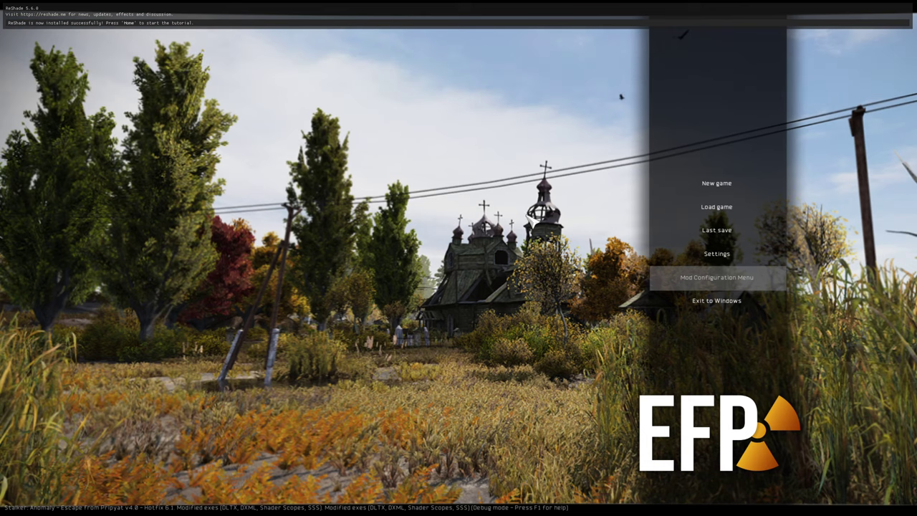
Examine the rendering distance and rendering quality options in the advanced video settings, including anisotropic filtering.
{"action": "left_click", "coordinate": [706, 254]}
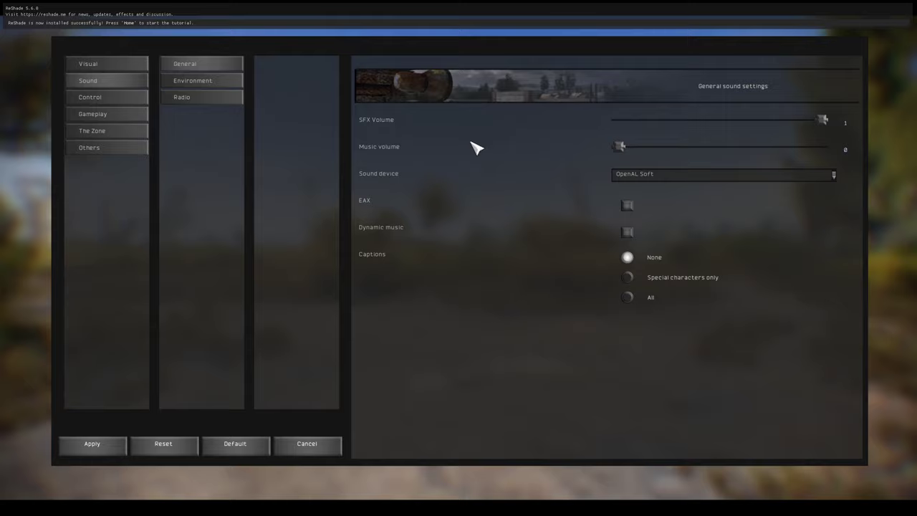
{"action": "left_click", "coordinate": [118, 67]}
{"action": "left_click", "coordinate": [177, 83]}
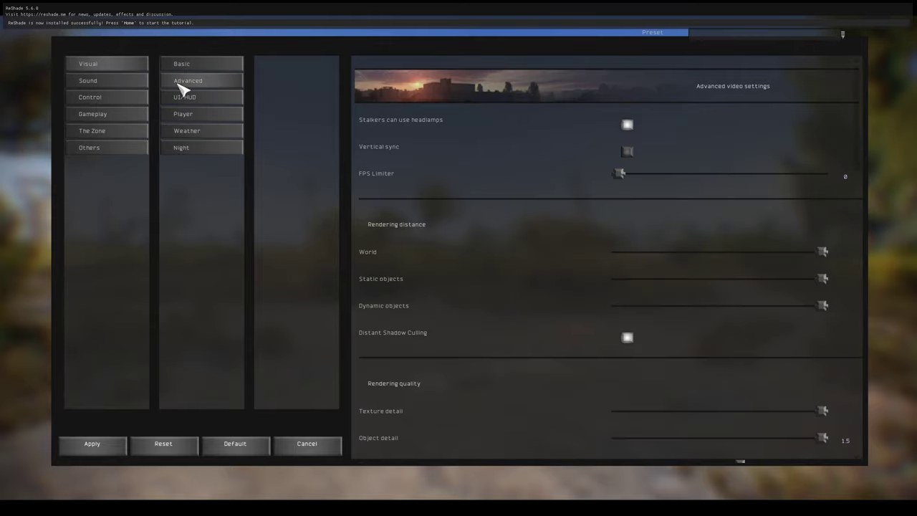
{"action": "scroll", "coordinate": [863, 154], "scroll_direction": "down", "scroll_amount": 5}
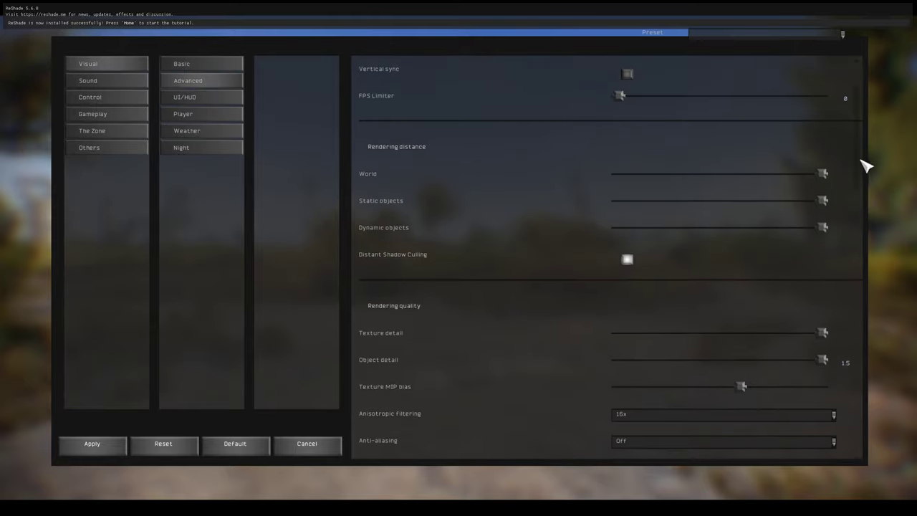
{"action": "scroll", "coordinate": [868, 183], "scroll_direction": "down", "scroll_amount": 5}
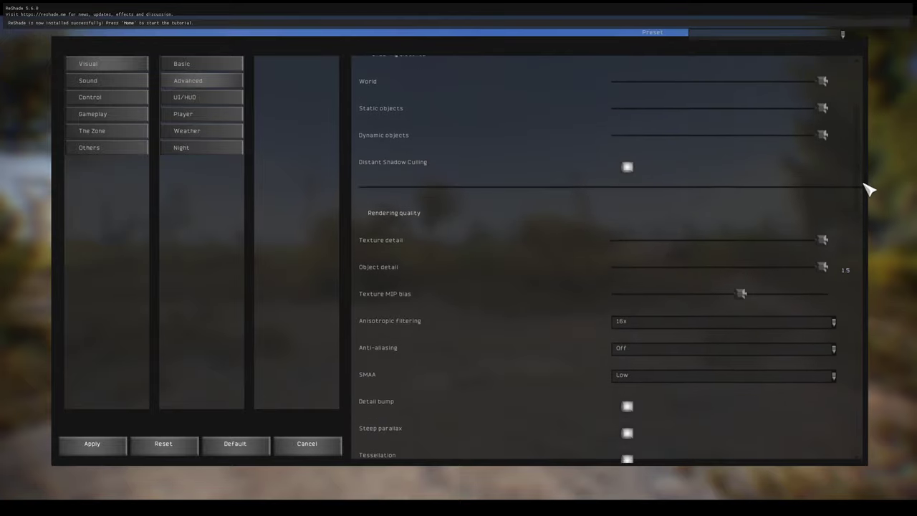
{"action": "scroll", "coordinate": [865, 229], "scroll_direction": "down", "scroll_amount": 8}
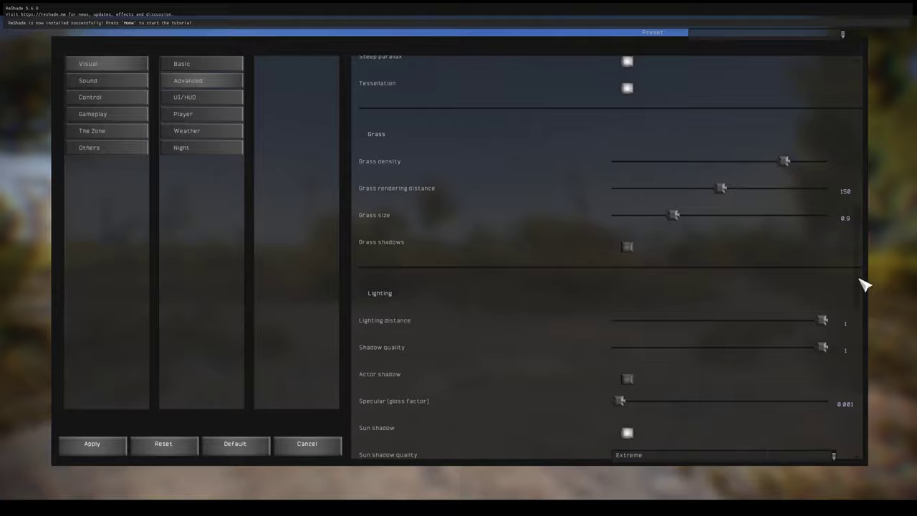
{"action": "scroll", "coordinate": [861, 284], "scroll_direction": "up", "scroll_amount": 12}
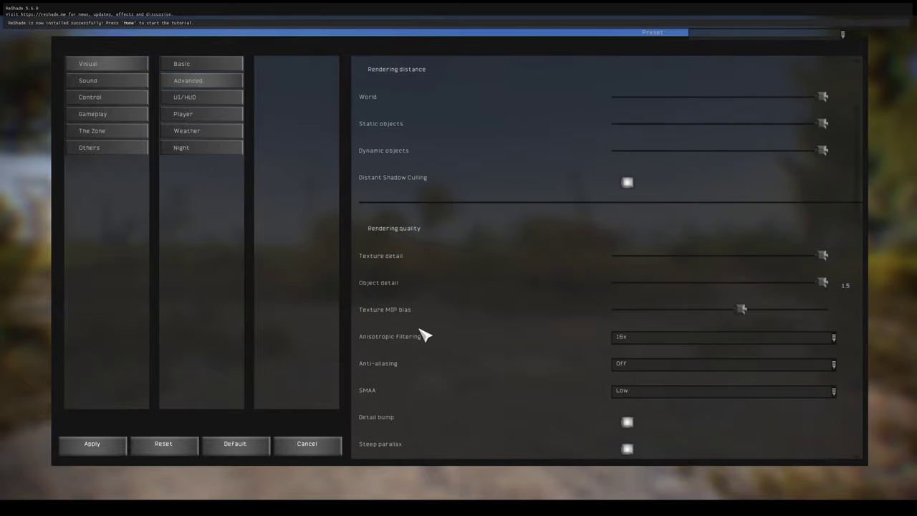
{"action": "left_click", "coordinate": [641, 344]}
{"action": "left_click", "coordinate": [646, 345]}
{"action": "scroll", "coordinate": [860, 183], "scroll_direction": "up", "scroll_amount": 3}
Examine the grass, lighting, sun rays, SSAO and effects options in the advanced video settings.
{"action": "left_click_drag", "start_coordinate": [858, 159], "coordinate": [859, 293]}
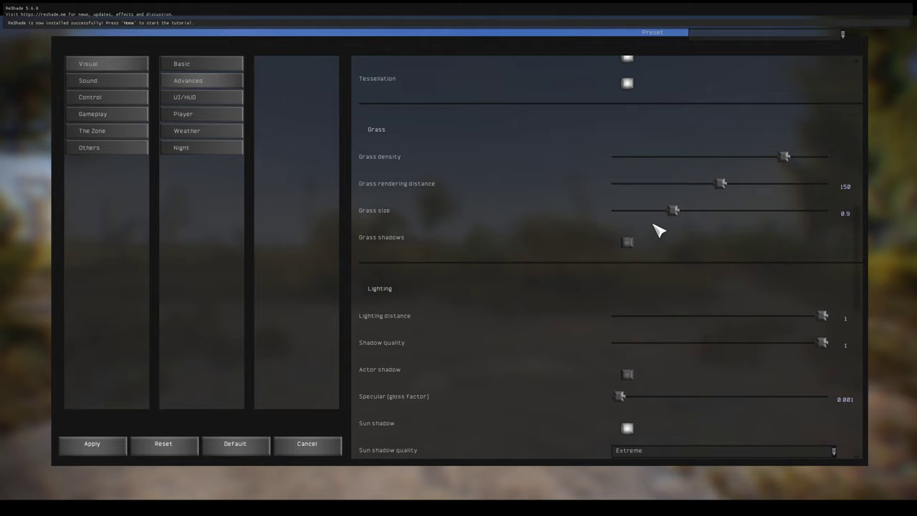
{"action": "scroll", "coordinate": [863, 256], "scroll_direction": "down", "scroll_amount": 1}
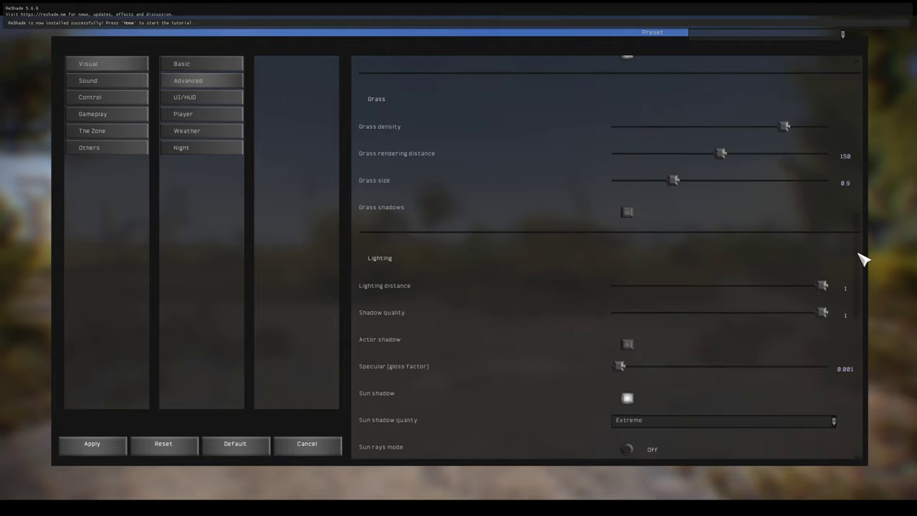
{"action": "scroll", "coordinate": [863, 259], "scroll_direction": "down", "scroll_amount": 1}
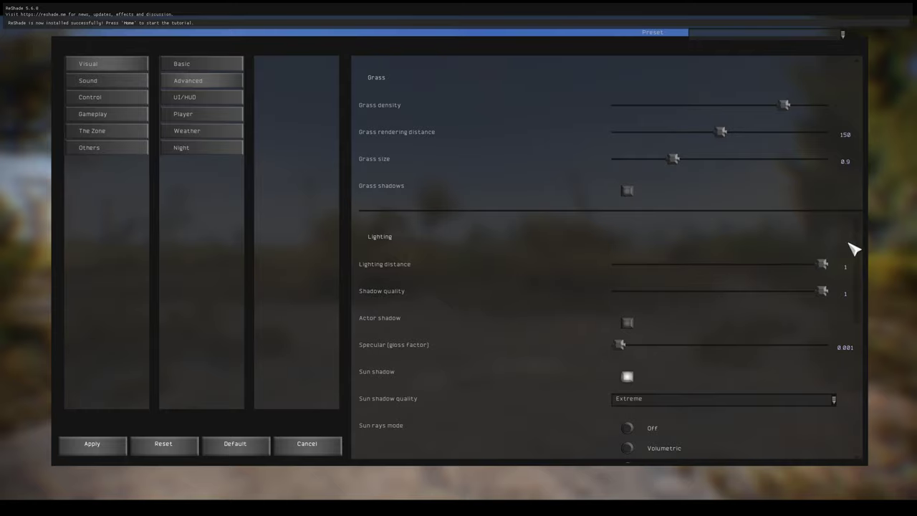
{"action": "scroll", "coordinate": [861, 242], "scroll_direction": "down", "scroll_amount": 1}
{"action": "scroll", "coordinate": [862, 258], "scroll_direction": "down", "scroll_amount": 8}
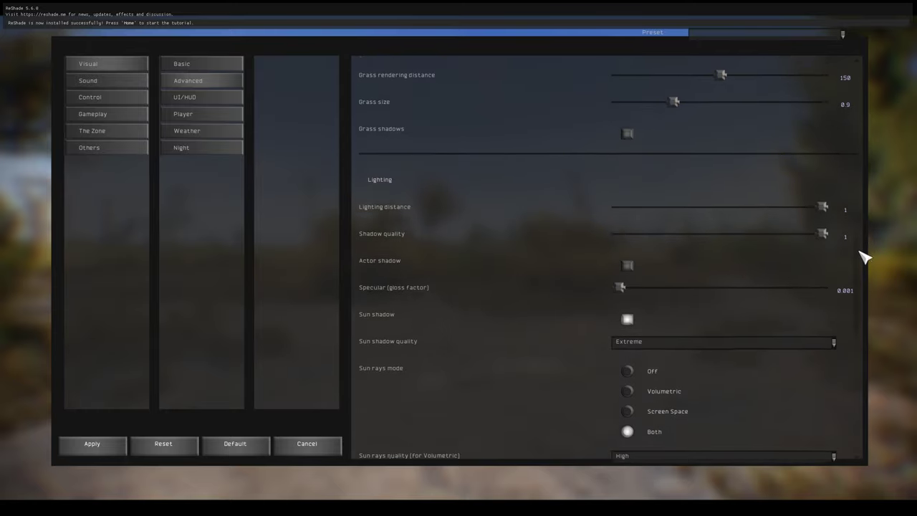
{"action": "left_click", "coordinate": [626, 124]}
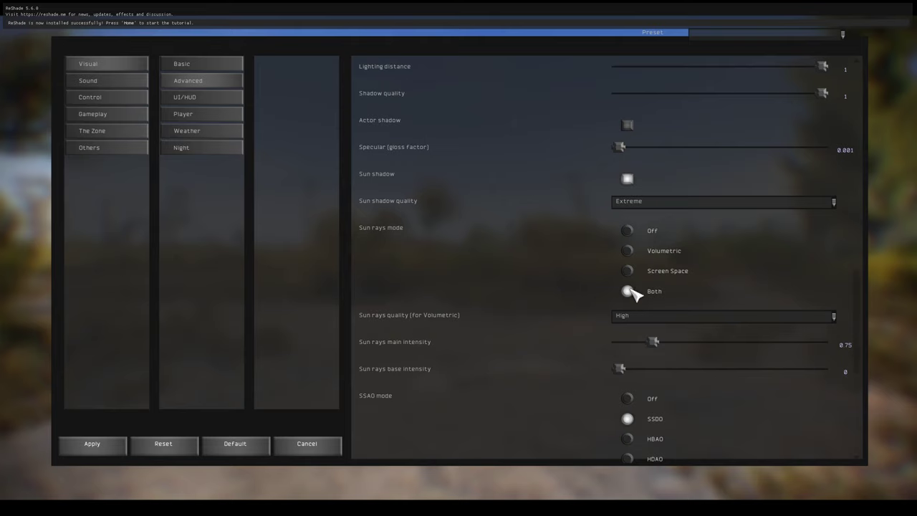
{"action": "scroll", "coordinate": [859, 287], "scroll_direction": "down", "scroll_amount": 4}
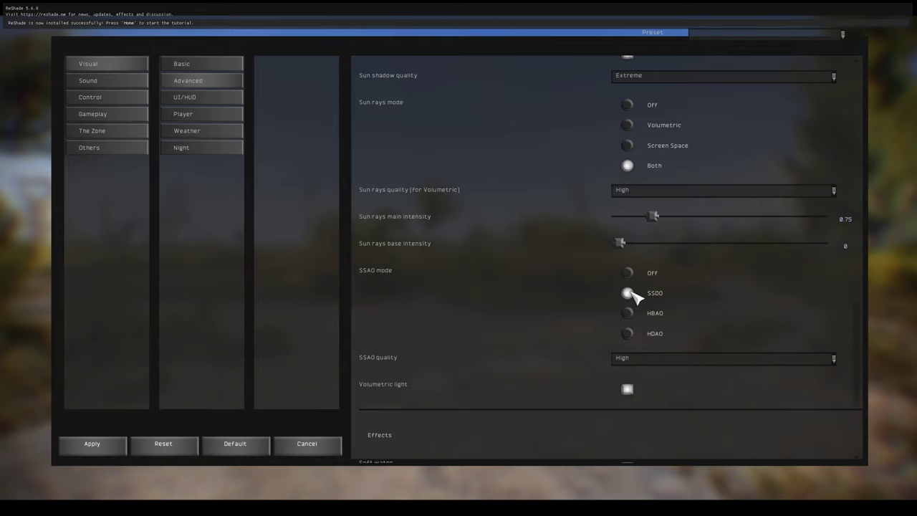
{"action": "scroll", "coordinate": [861, 333], "scroll_direction": "down", "scroll_amount": 2}
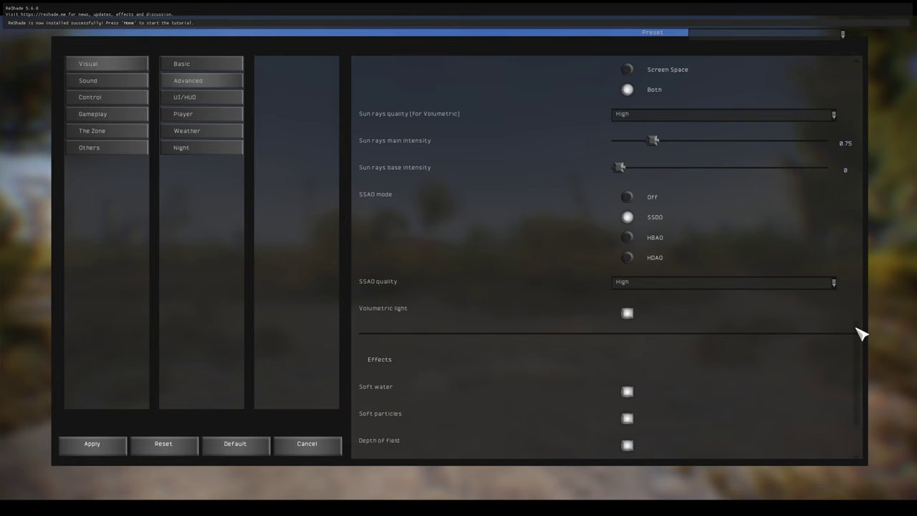
{"action": "scroll", "coordinate": [862, 333], "scroll_direction": "down", "scroll_amount": 3}
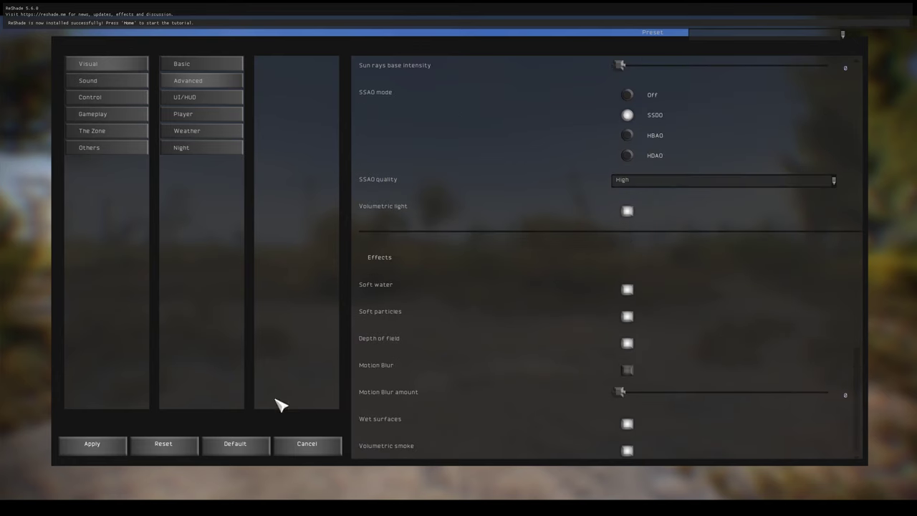
Leave the video settings without changes and start the first-run tutorial in the ReShade overlay.
{"action": "left_click", "coordinate": [304, 442]}
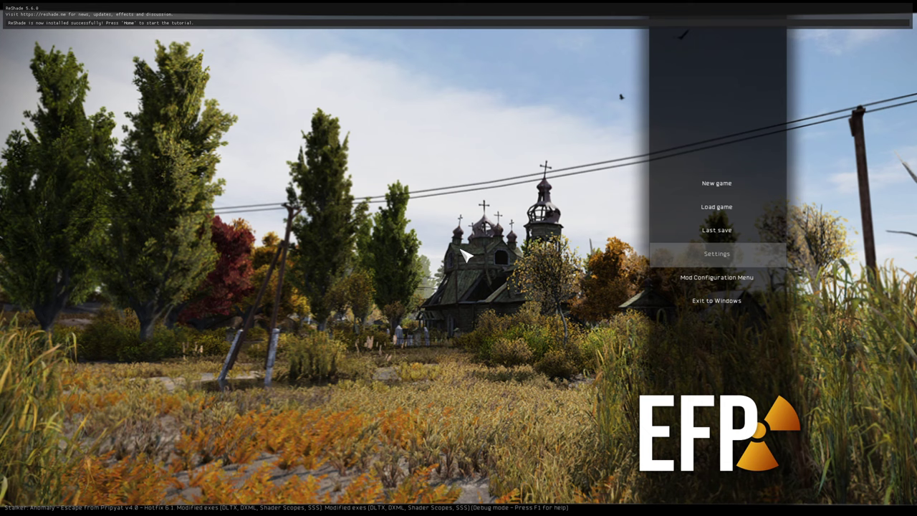
{"action": "key", "text": "Home"}
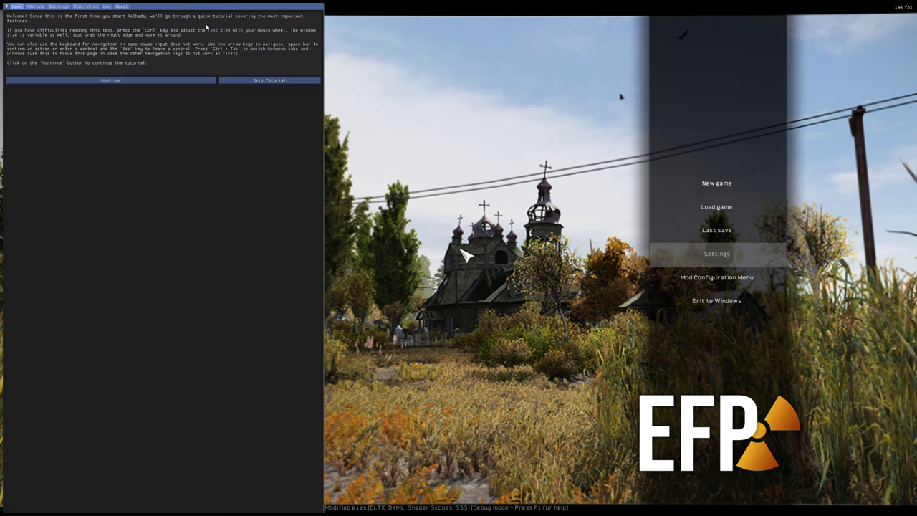
{"action": "left_click", "coordinate": [136, 82]}
{"action": "left_click", "coordinate": [136, 91]}
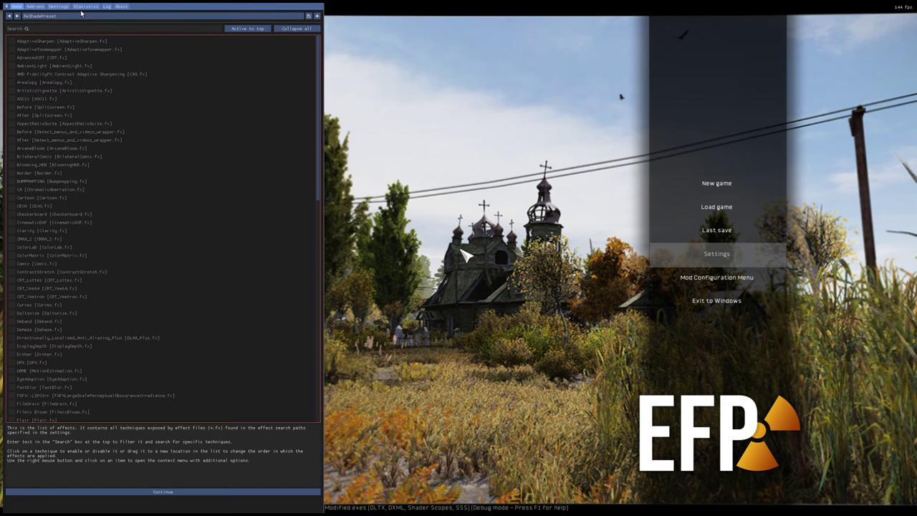
Set ReShade's effect search path to .\reshade-shaders\Shaders\** and finish the tutorial from the effects list.
{"action": "left_click", "coordinate": [58, 5]}
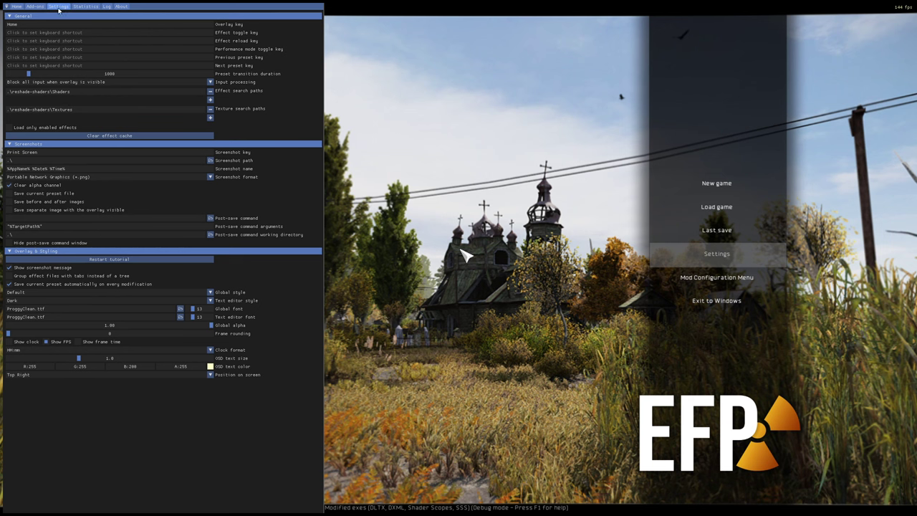
{"action": "left_click", "coordinate": [117, 92]}
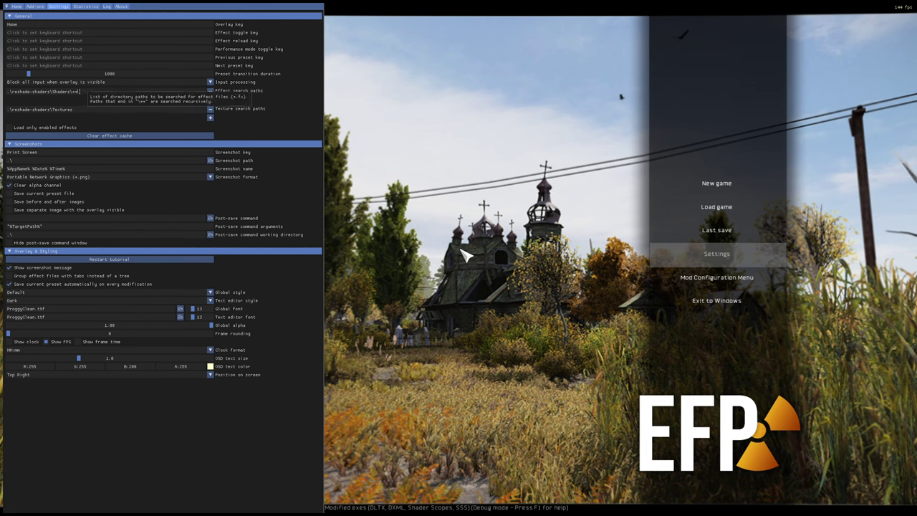
{"action": "left_click", "coordinate": [16, 5]}
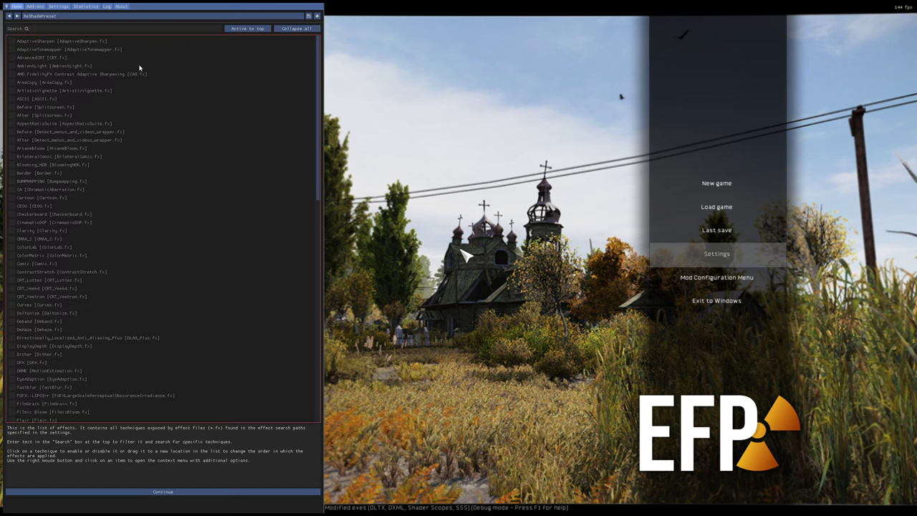
{"action": "left_click", "coordinate": [162, 492]}
{"action": "left_click", "coordinate": [161, 506]}
{"action": "left_click", "coordinate": [161, 507]}
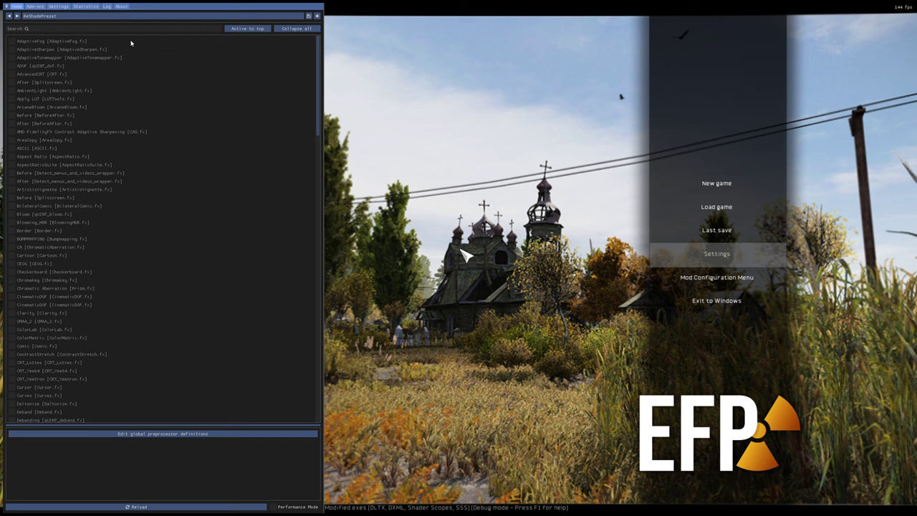
Open the ReShade preset browser and navigate to the D:\EFP\MO2\mods folder.
{"action": "left_click", "coordinate": [92, 16]}
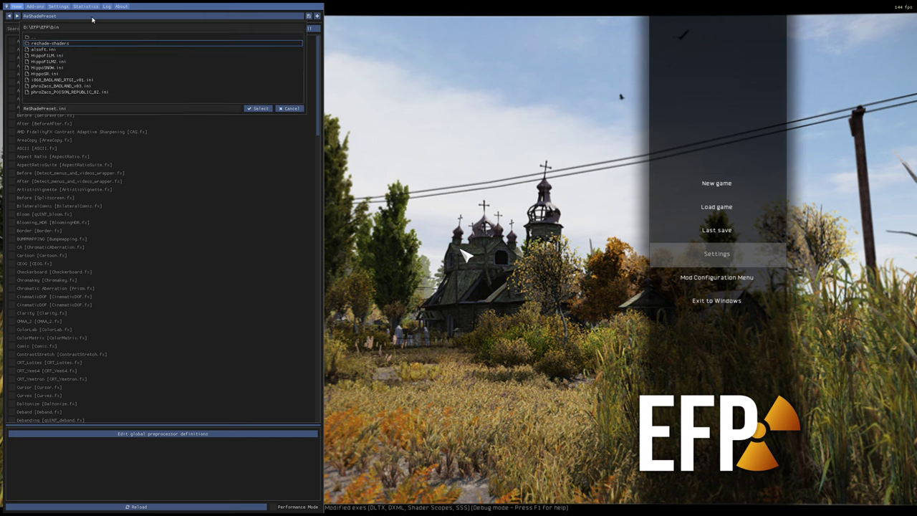
{"action": "left_click", "coordinate": [54, 16]}
{"action": "left_click", "coordinate": [76, 16]}
{"action": "double_click", "coordinate": [35, 39]}
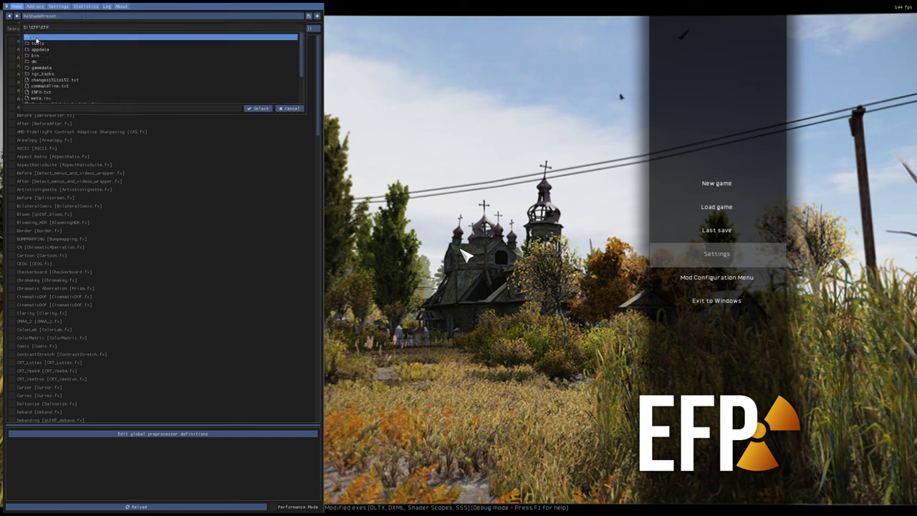
{"action": "double_click", "coordinate": [40, 39]}
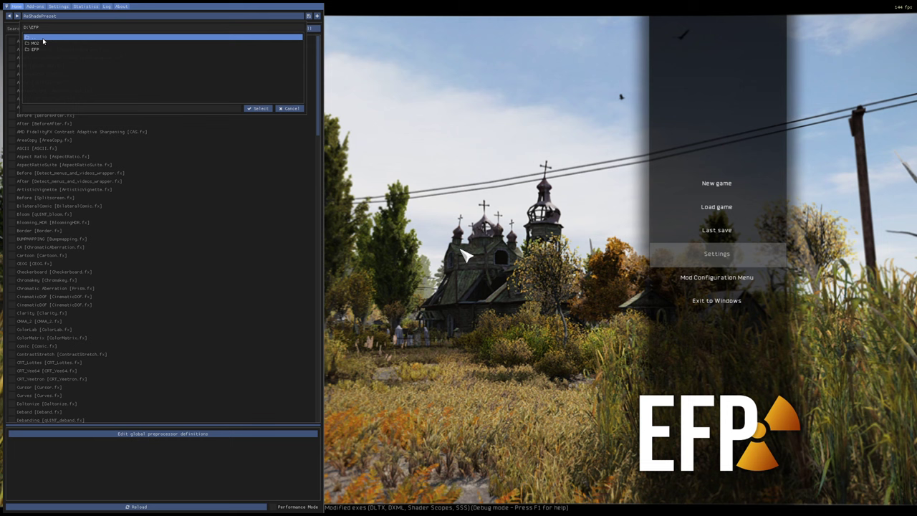
{"action": "double_click", "coordinate": [45, 40]}
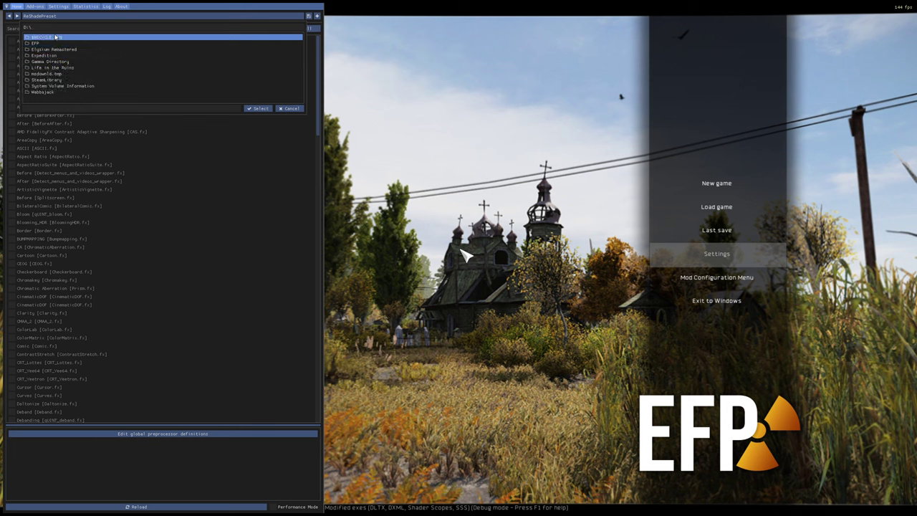
{"action": "double_click", "coordinate": [47, 43]}
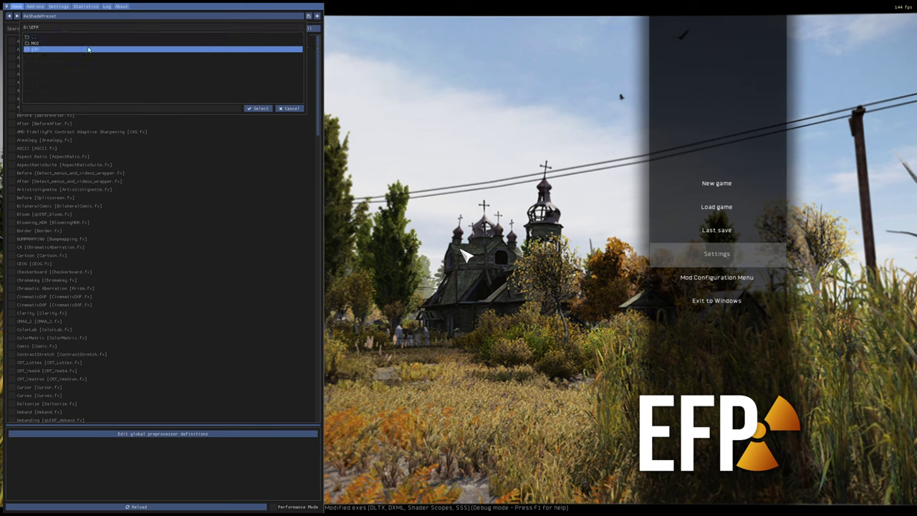
{"action": "double_click", "coordinate": [48, 45]}
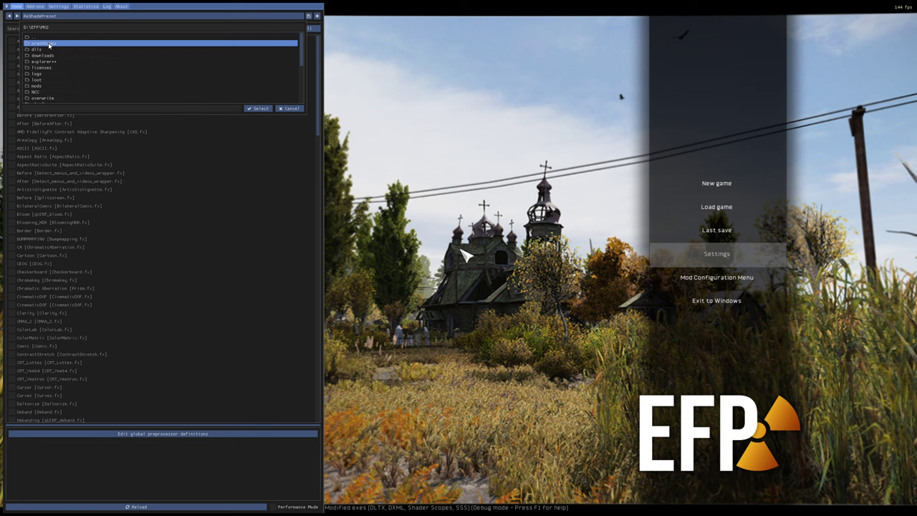
{"action": "double_click", "coordinate": [43, 88]}
Find the Hippo mod among the mod folders and load the HippoSR.ini preset from its bin folder.
{"action": "scroll", "coordinate": [100, 80], "scroll_direction": "down", "scroll_amount": 10}
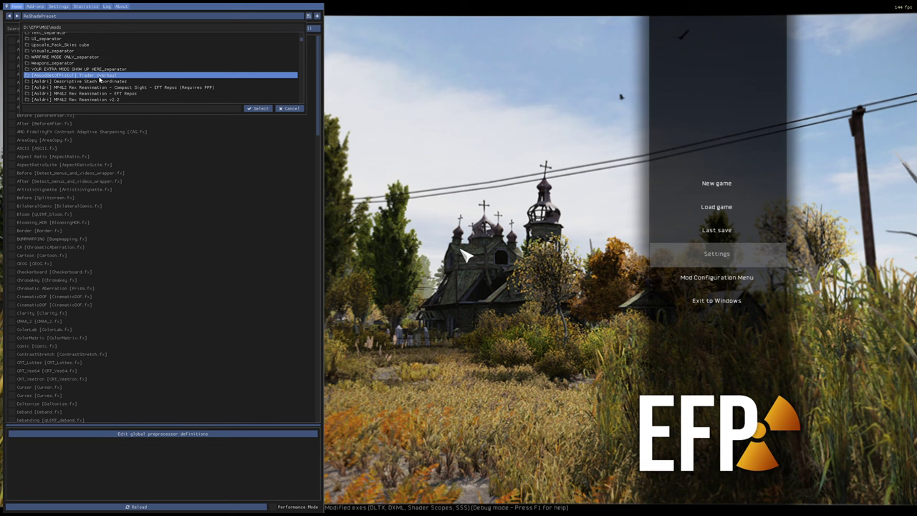
{"action": "scroll", "coordinate": [93, 81], "scroll_direction": "up", "scroll_amount": 8}
{"action": "scroll", "coordinate": [86, 81], "scroll_direction": "up", "scroll_amount": 1}
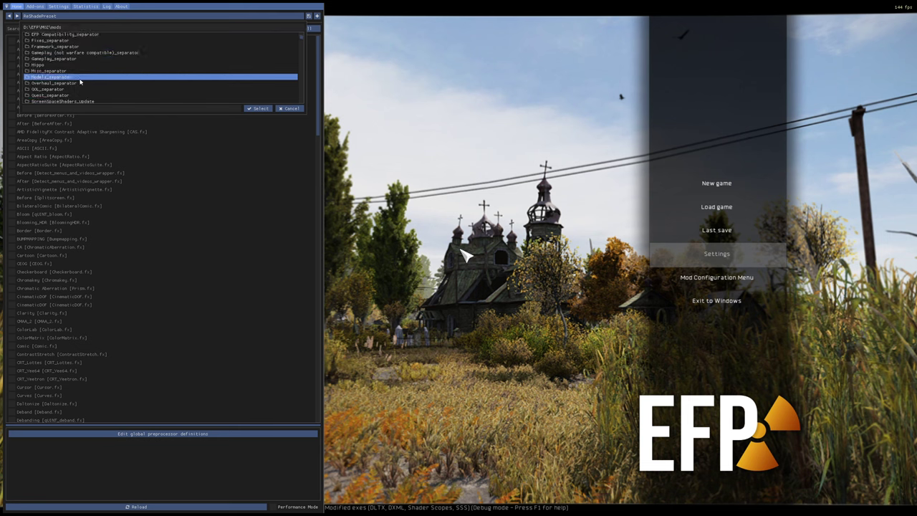
{"action": "double_click", "coordinate": [39, 65]}
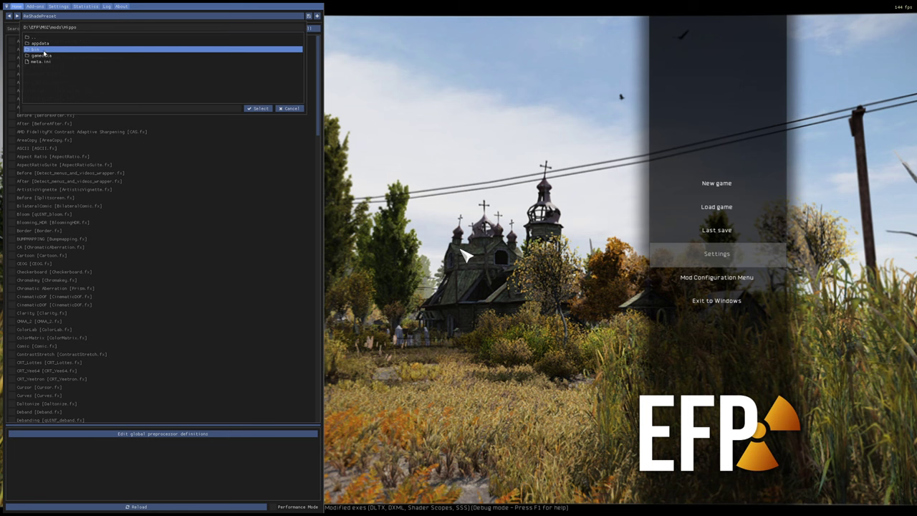
{"action": "double_click", "coordinate": [37, 50]}
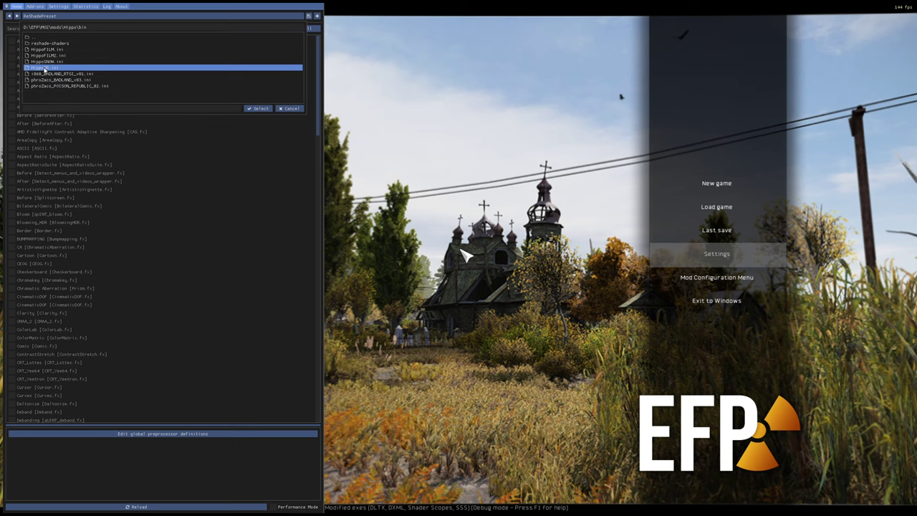
{"action": "left_click", "coordinate": [44, 68]}
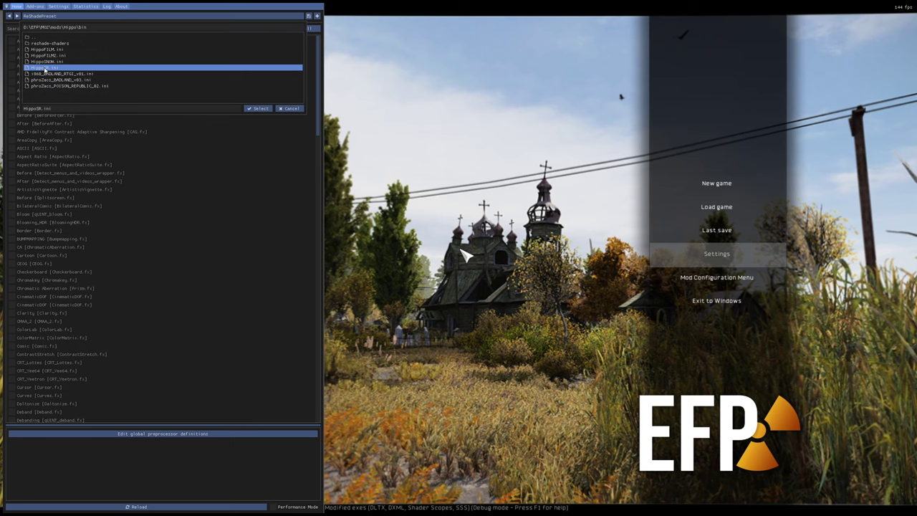
{"action": "left_click", "coordinate": [259, 109]}
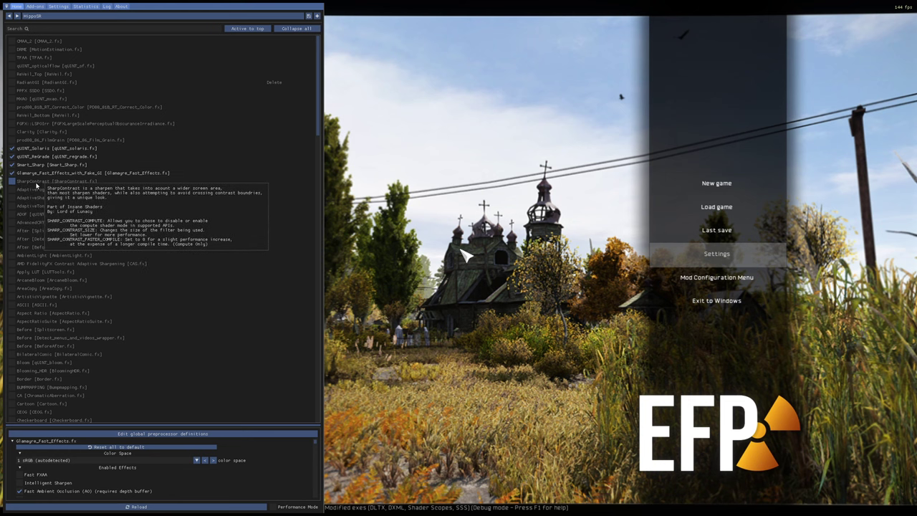
Replace the Smart_Sharp effect with SharpContrast, place it above Glamarye_Fast_Effects_with_Fake_GI, and close the overlay.
{"action": "left_click", "coordinate": [36, 183]}
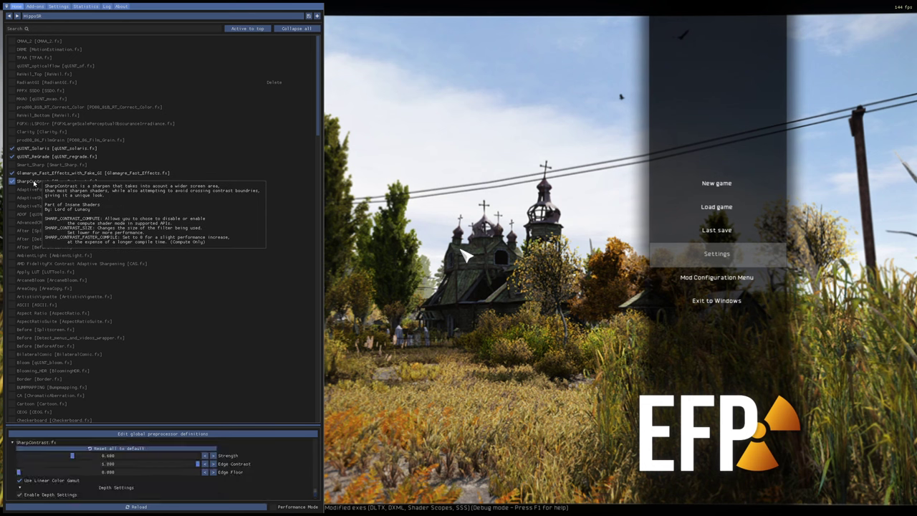
{"action": "left_click_drag", "start_coordinate": [34, 182], "coordinate": [29, 173]}
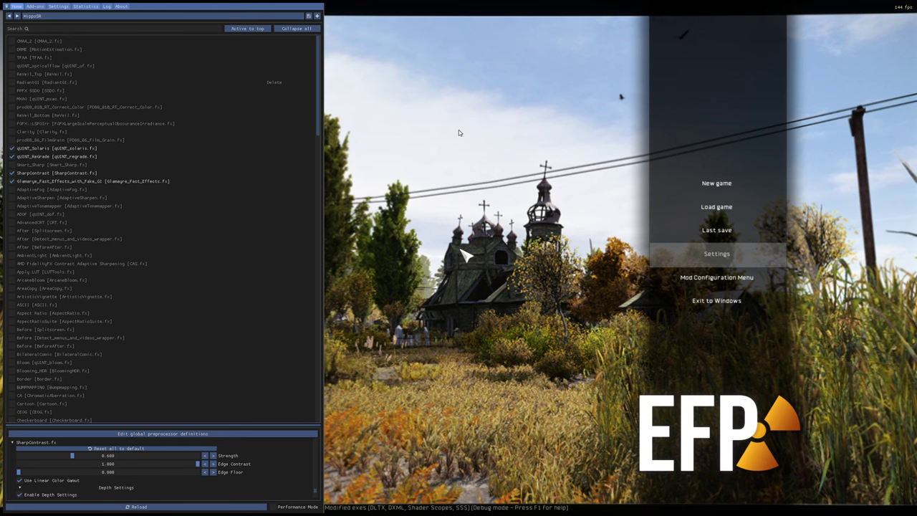
{"action": "key", "text": "Home"}
Load the "stalker - quicksave_1" saved game.
{"action": "left_click", "coordinate": [713, 205]}
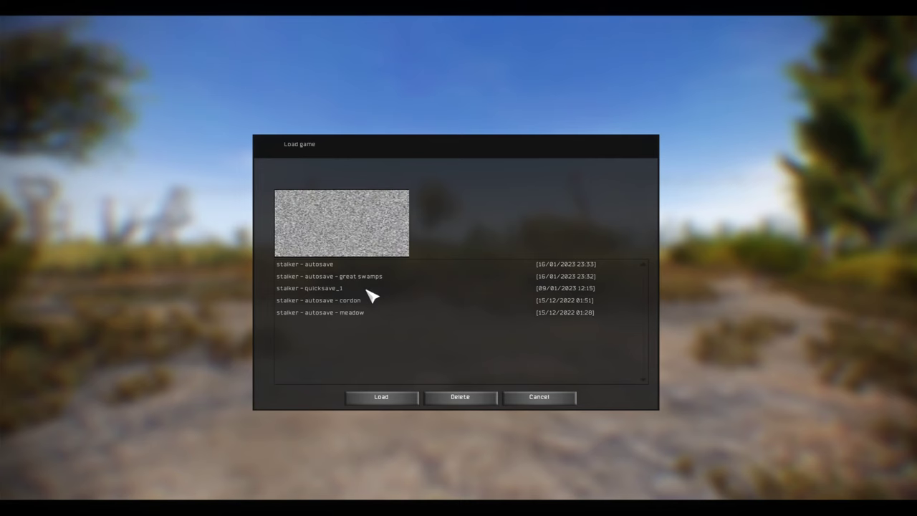
{"action": "left_click", "coordinate": [317, 273]}
{"action": "left_click", "coordinate": [334, 289]}
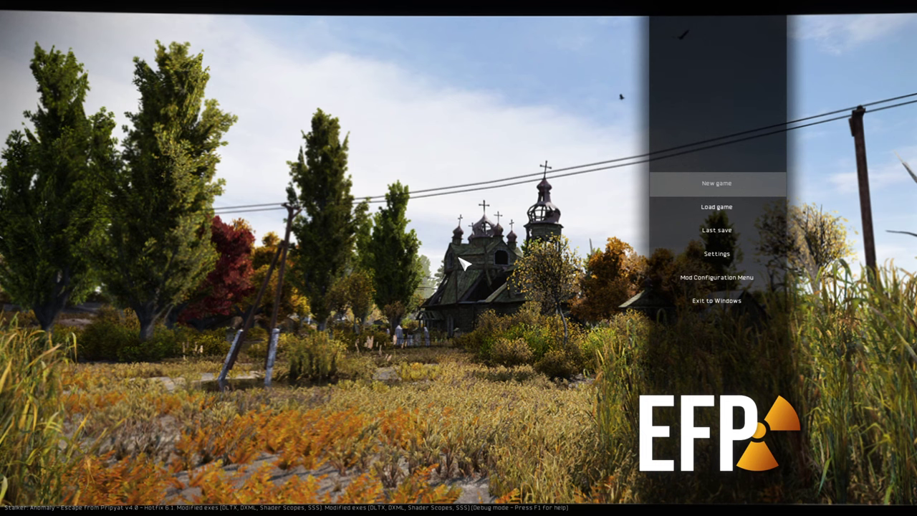
Set RESHADE_DEPTH_INPUT_IS_REVERSED to 0 in ReShade's global preprocessor definitions.
{"action": "key", "text": "Home"}
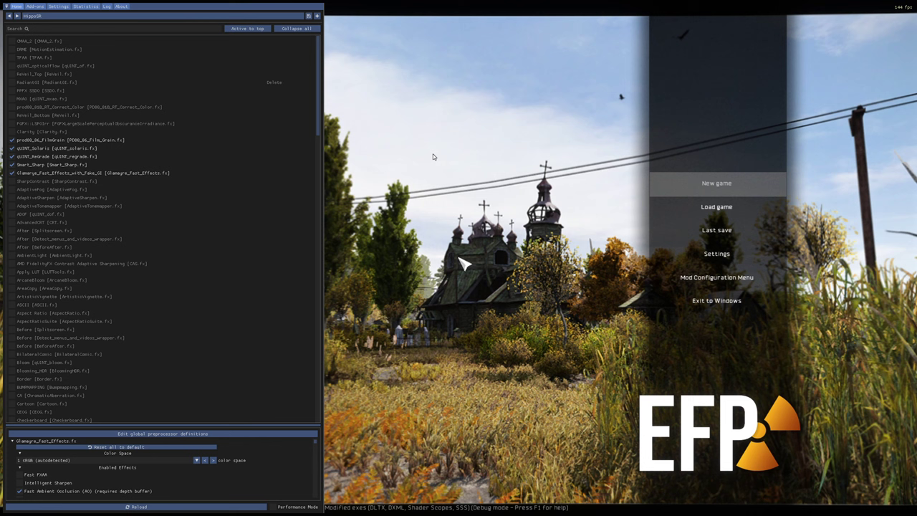
{"action": "left_click", "coordinate": [138, 434]}
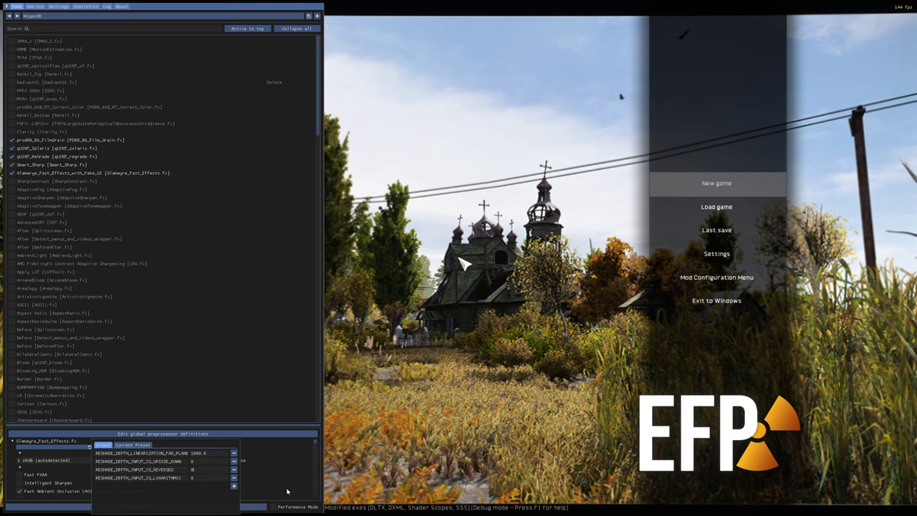
{"action": "left_click", "coordinate": [291, 452]}
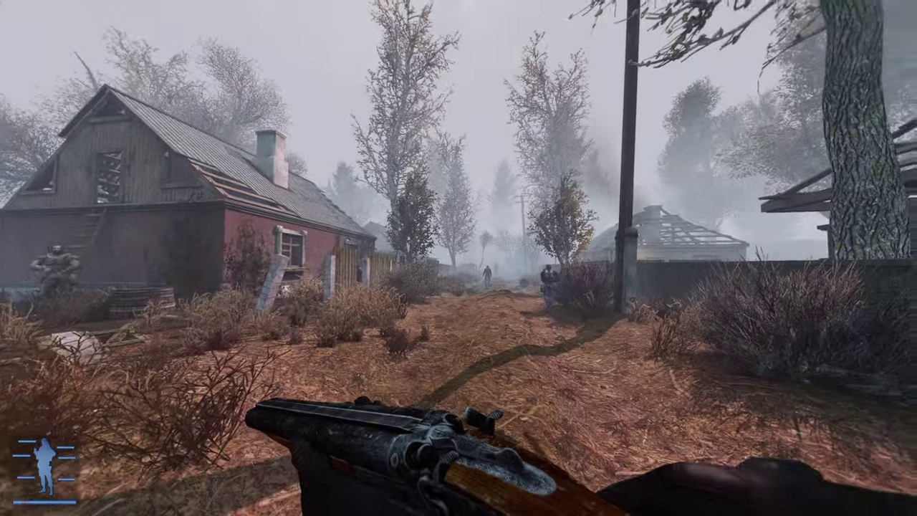
Enable the CMAA_2, DRME, TFAA and prod80_06_FilmGrain effects in the HippoSR preset while in the game.
{"action": "key", "text": "Home"}
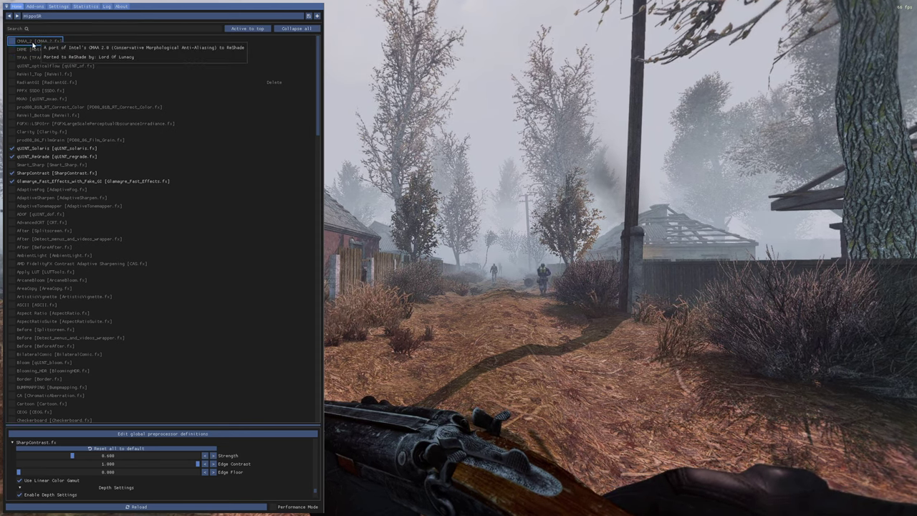
{"action": "left_click", "coordinate": [29, 43]}
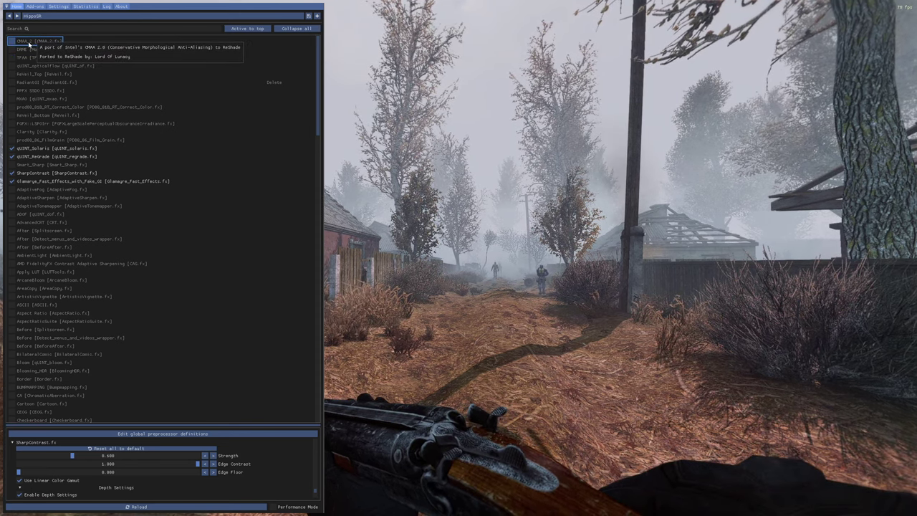
{"action": "left_click", "coordinate": [35, 50]}
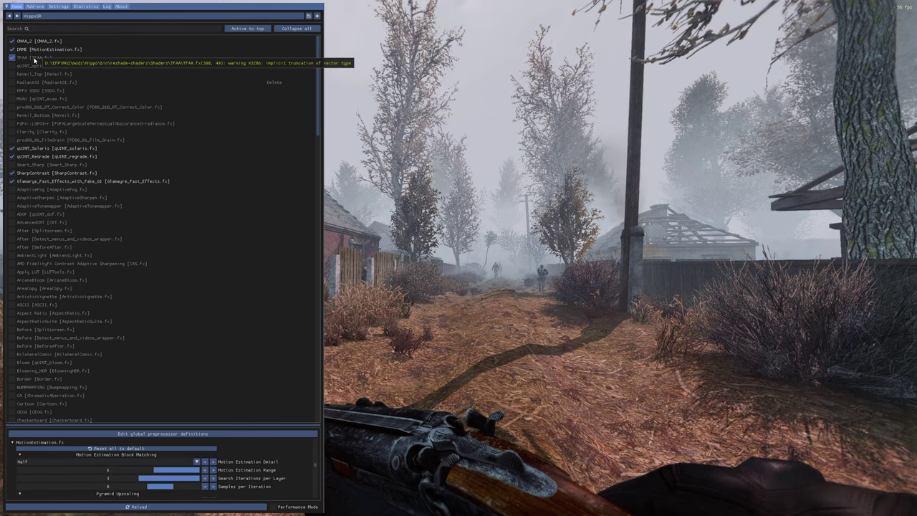
{"action": "left_click", "coordinate": [33, 59]}
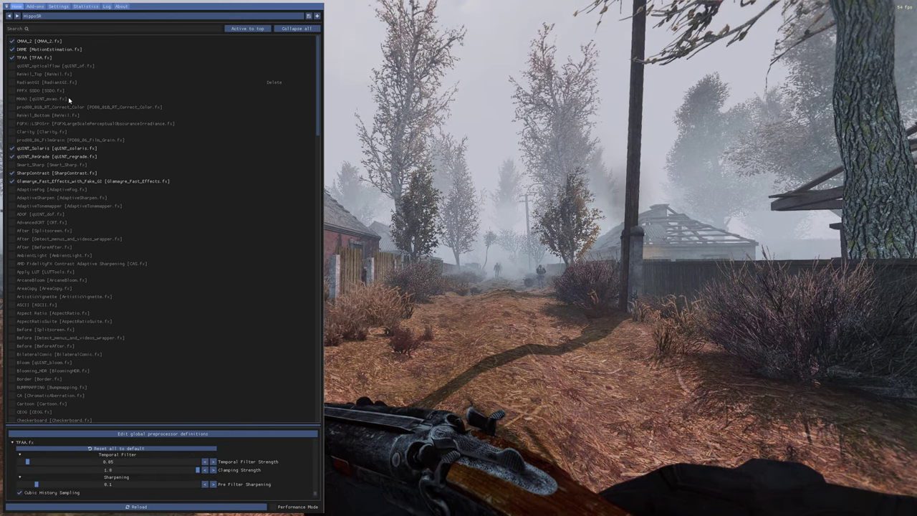
{"action": "left_click", "coordinate": [32, 139]}
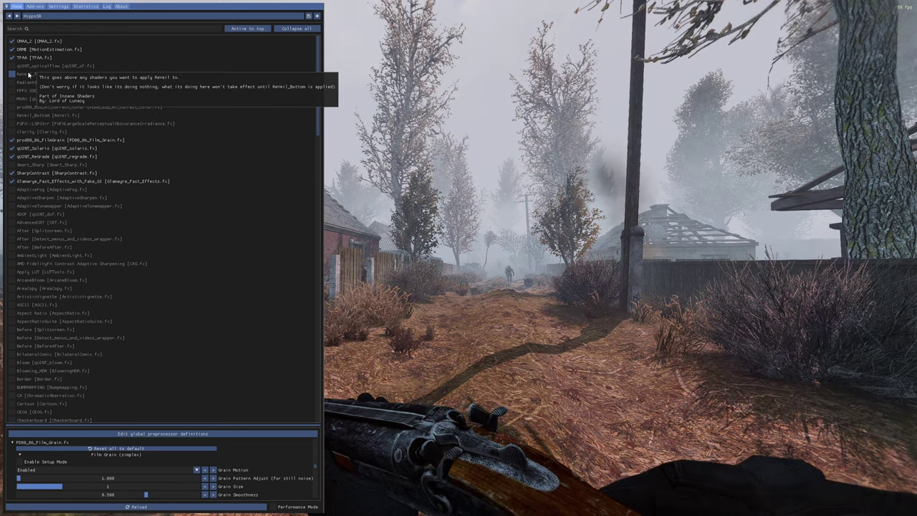
Try the ReVeil_Top and ReVeil_Bottom effects on the foggy scene and switch them off again.
{"action": "left_click", "coordinate": [29, 74]}
{"action": "left_click", "coordinate": [37, 116]}
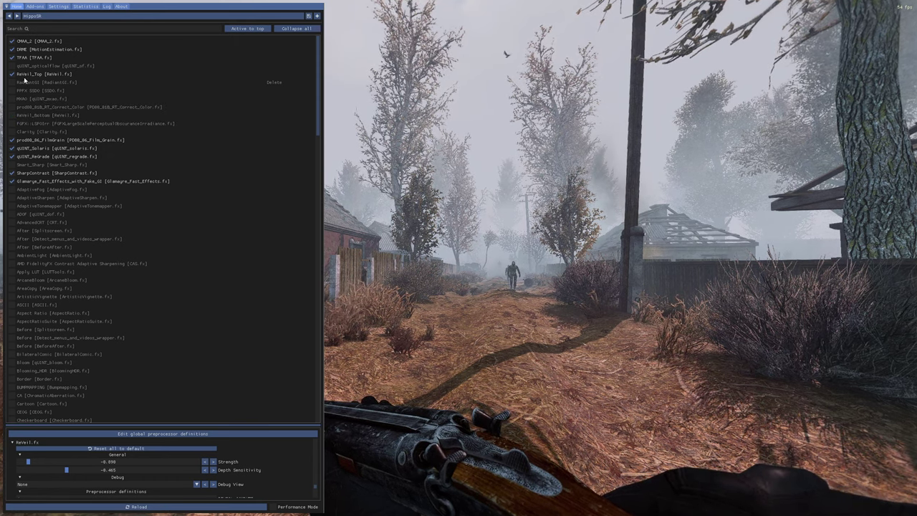
{"action": "left_click", "coordinate": [26, 74]}
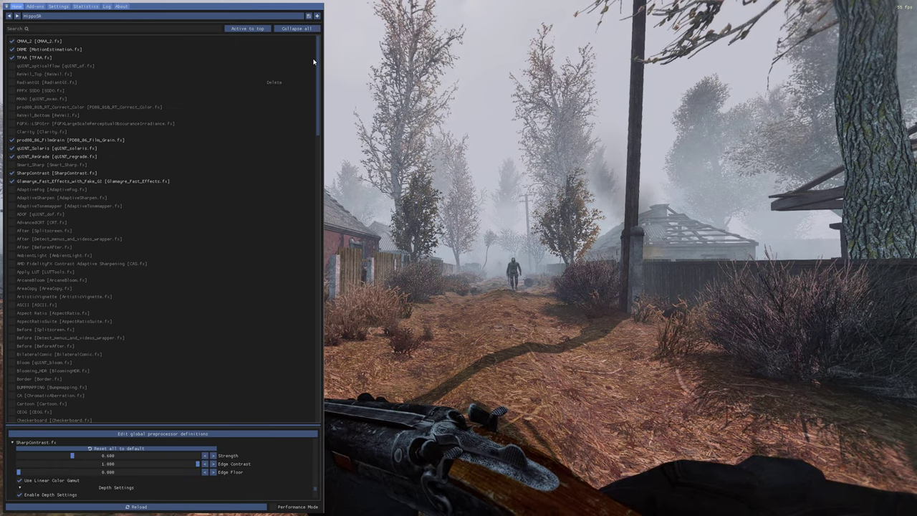
Close the ReShade overlay and replace the foggy weather file with a clear-sky one in the Weather Editor.
{"action": "key", "text": "Home"}
{"action": "key", "text": "F7"}
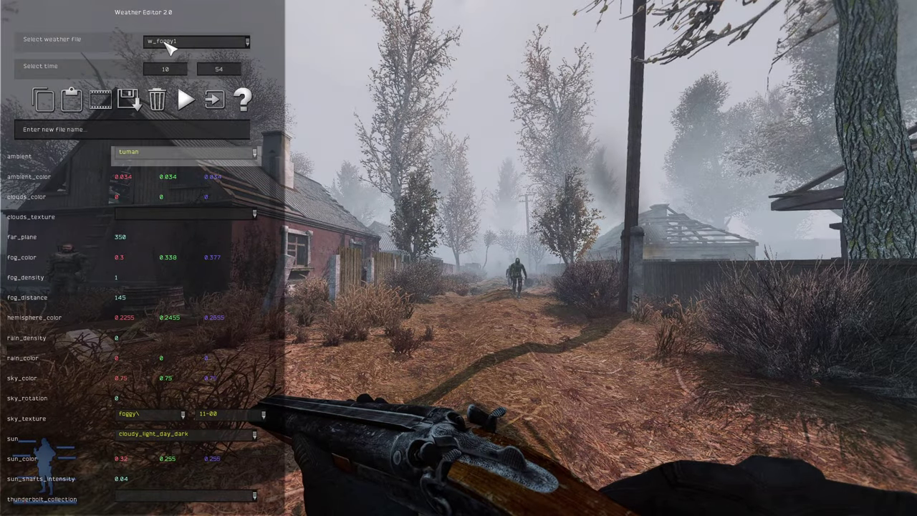
{"action": "left_click", "coordinate": [169, 46]}
{"action": "left_click", "coordinate": [191, 62]}
{"action": "key", "text": "F7"}
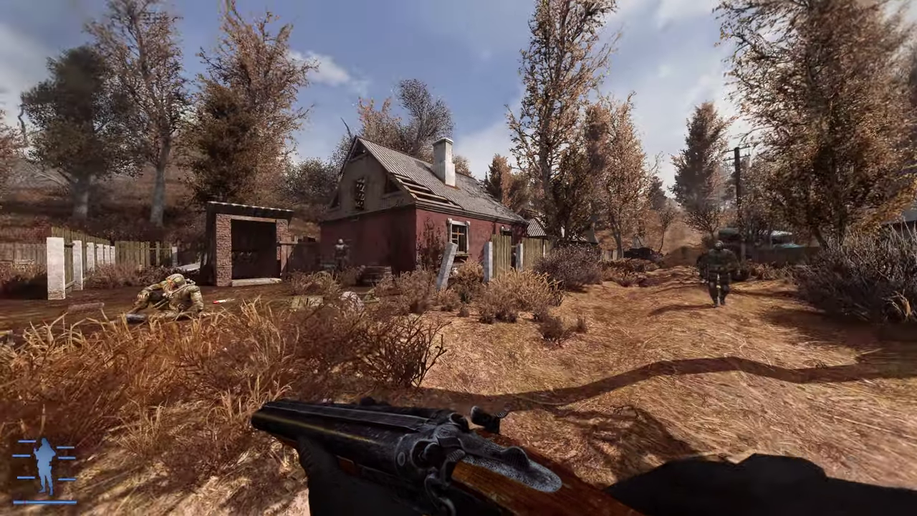
Switch the weather file to w_clear2 in the Weather Editor and walk along the village road to view it.
{"action": "key", "text": "w"}
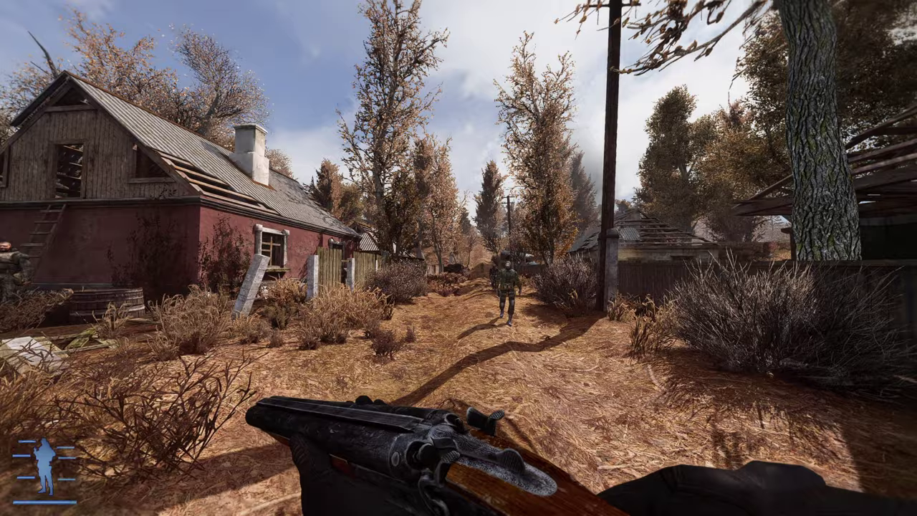
{"action": "key", "text": "F7"}
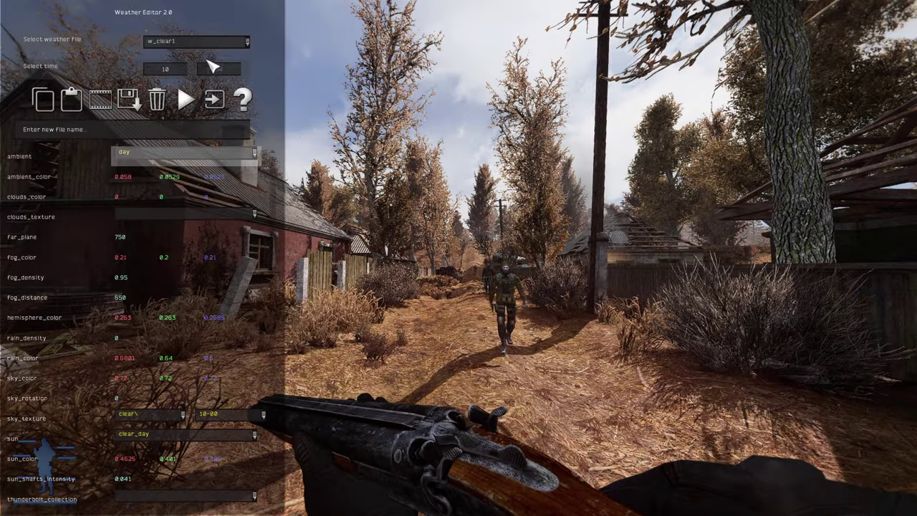
{"action": "left_click", "coordinate": [212, 67]}
{"action": "left_click", "coordinate": [179, 67]}
{"action": "key", "text": "F7"}
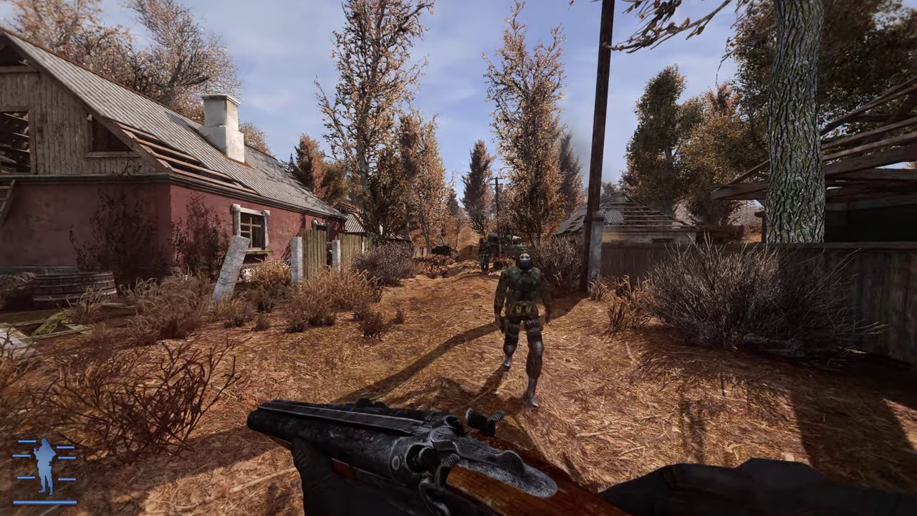
{"action": "key", "text": "w"}
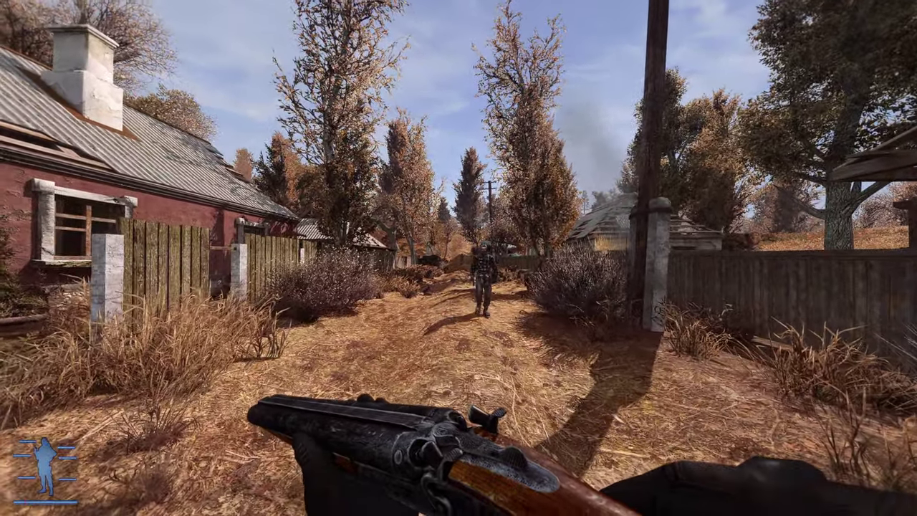
Try the w_cloudy2_dark, w_foggy1, w_partly1, w_rain1 and w_rain3 weather files in the Weather Editor.
{"action": "key", "text": "F7"}
{"action": "left_click", "coordinate": [201, 41]}
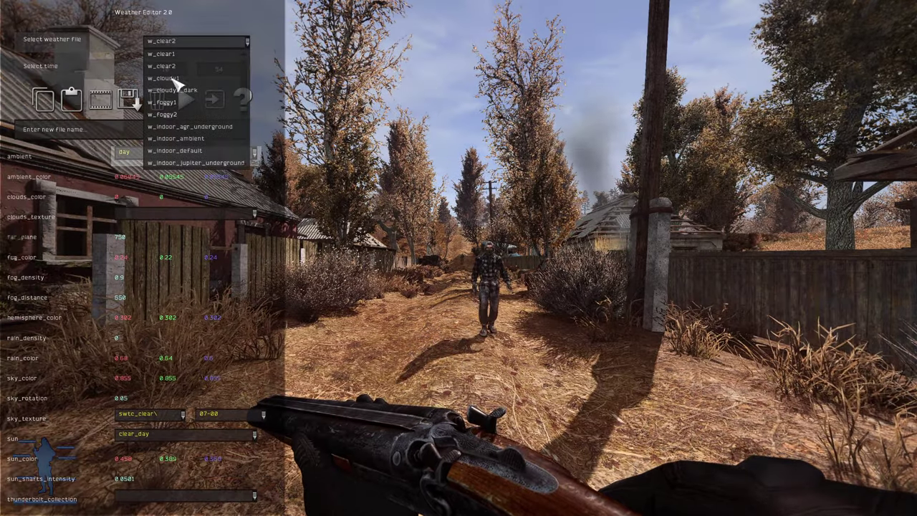
{"action": "left_click", "coordinate": [178, 79]}
{"action": "left_click", "coordinate": [179, 91]}
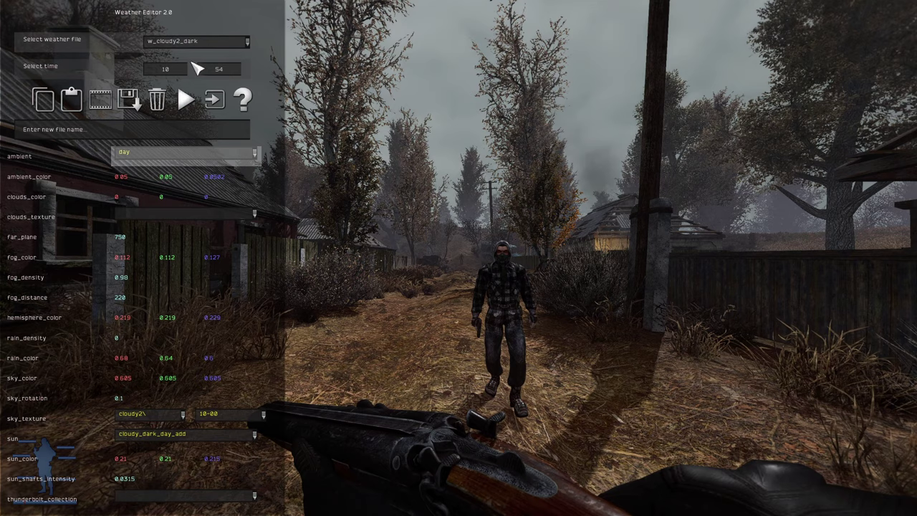
{"action": "left_click", "coordinate": [191, 102]}
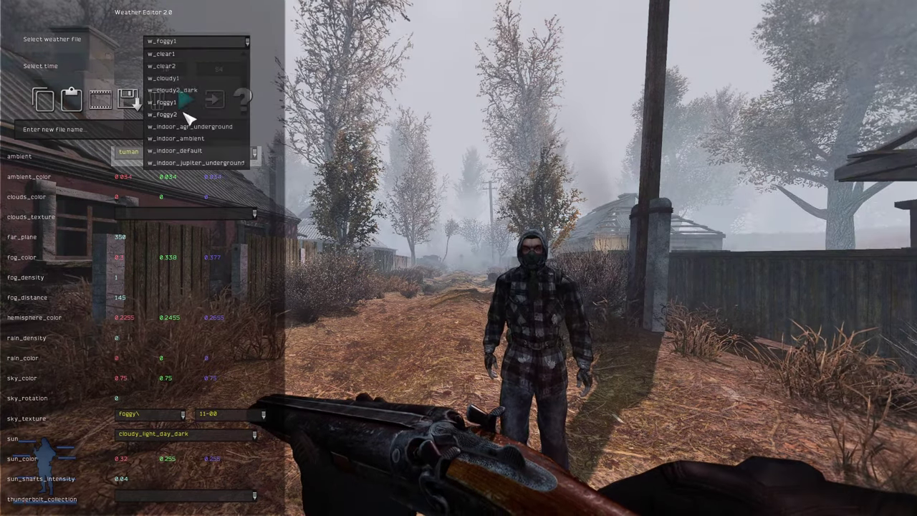
{"action": "left_click", "coordinate": [184, 139]}
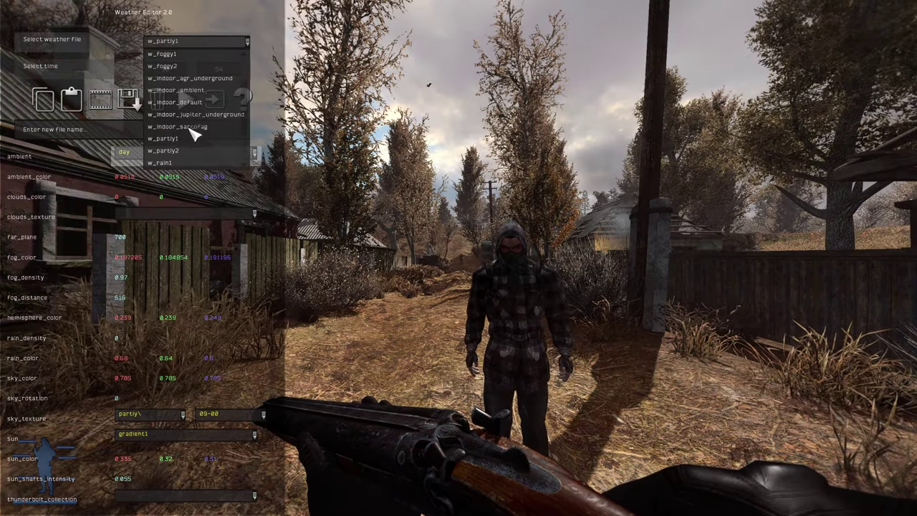
{"action": "left_click", "coordinate": [178, 129]}
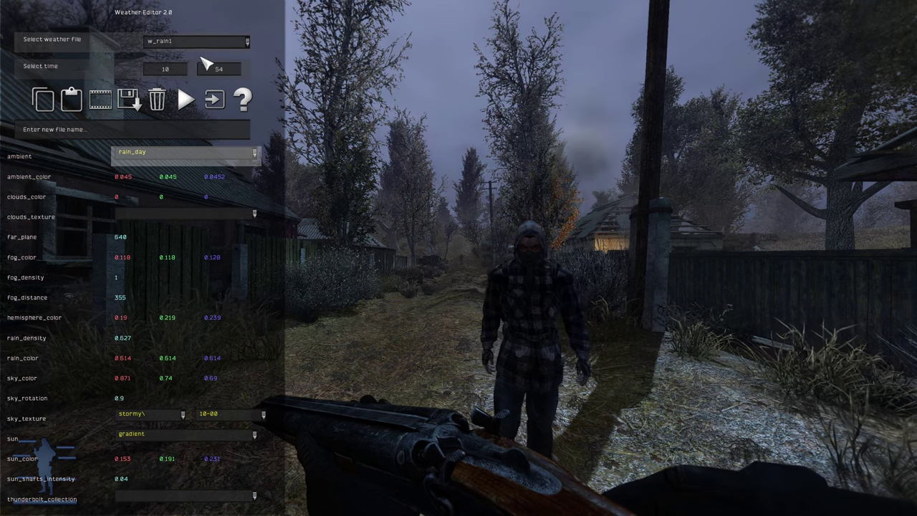
{"action": "left_click", "coordinate": [181, 140]}
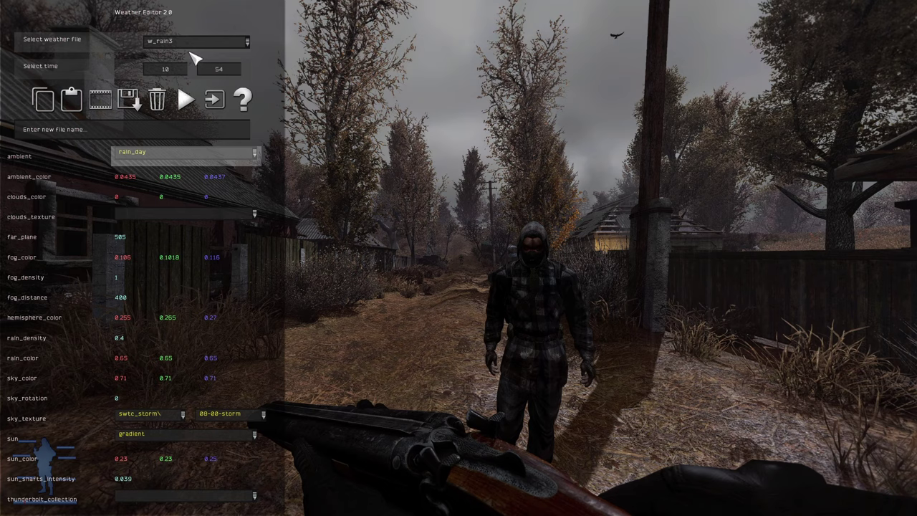
Try the w_storm1 and w_storm2 weather files, set the weather back to w_clear1 and close the Weather Editor.
{"action": "left_click", "coordinate": [192, 43]}
{"action": "left_click", "coordinate": [205, 150]}
{"action": "left_click", "coordinate": [190, 42]}
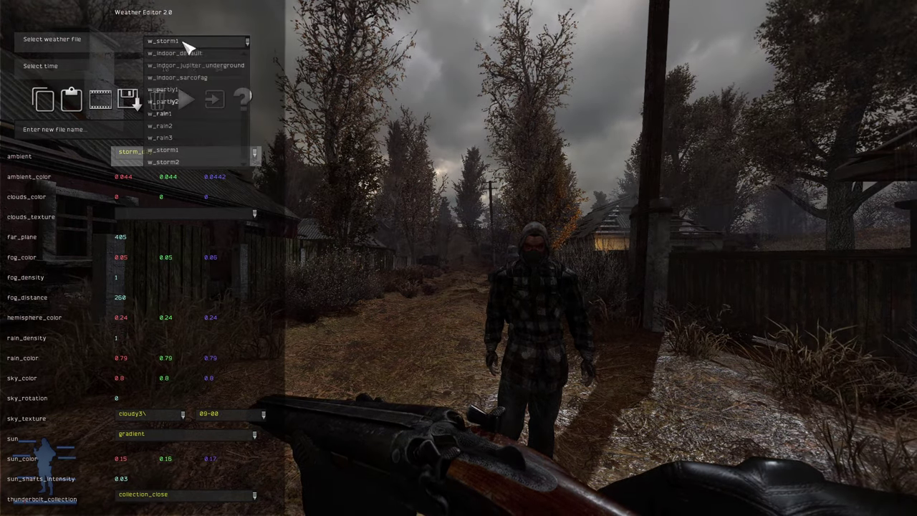
{"action": "left_click", "coordinate": [180, 162]}
{"action": "left_click", "coordinate": [194, 44]}
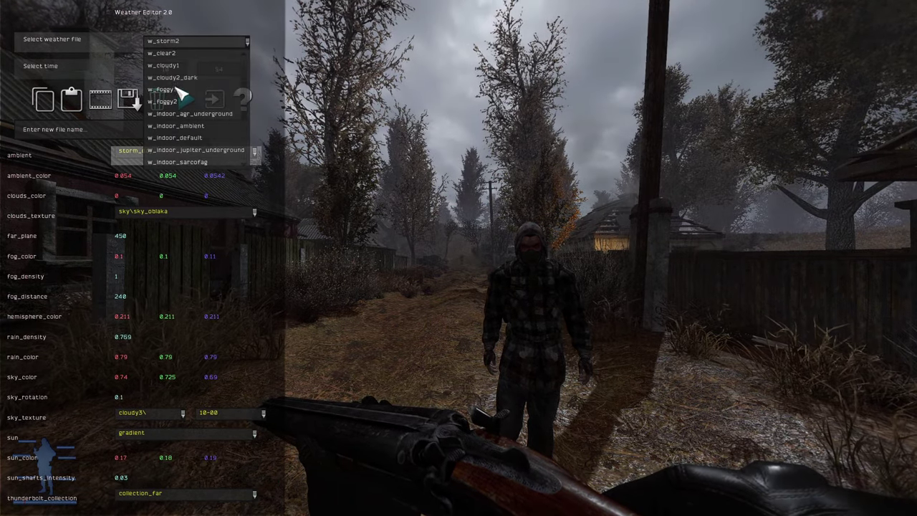
{"action": "left_click", "coordinate": [180, 59]}
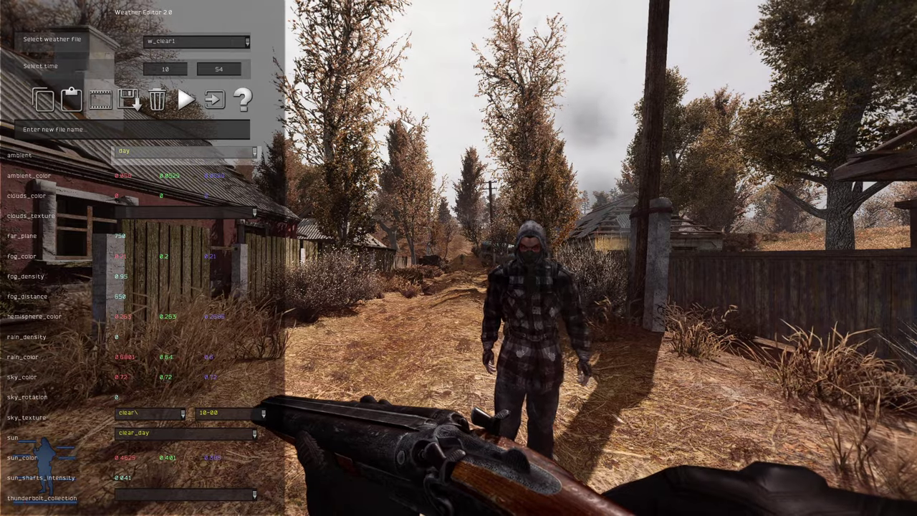
{"action": "key", "text": "Escape"}
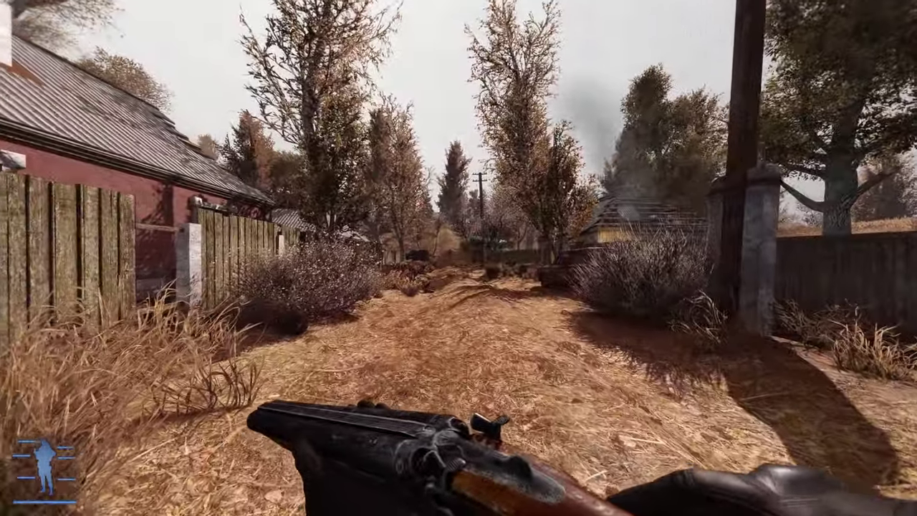
Open the ReShade overlay and load the HippoFILM.ini preset.
{"action": "key", "text": "Home"}
{"action": "left_click", "coordinate": [30, 16]}
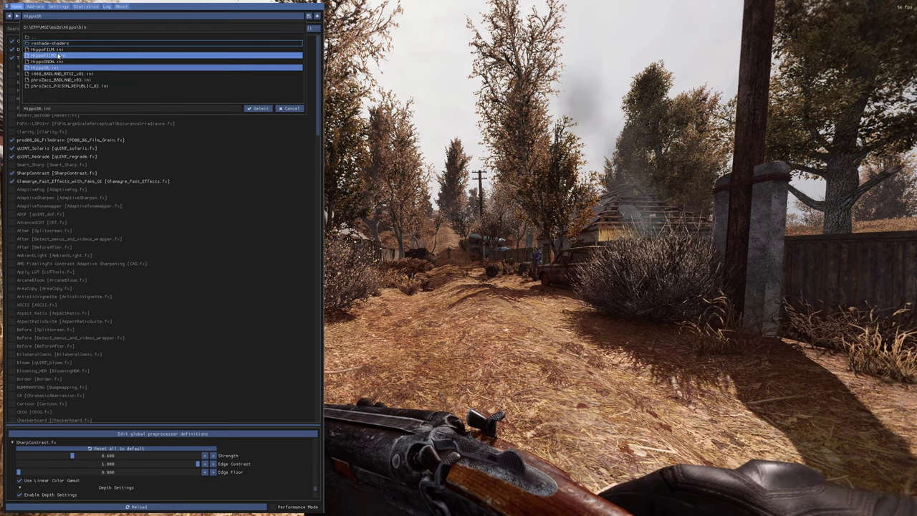
{"action": "left_click", "coordinate": [62, 50]}
{"action": "left_click", "coordinate": [259, 108]}
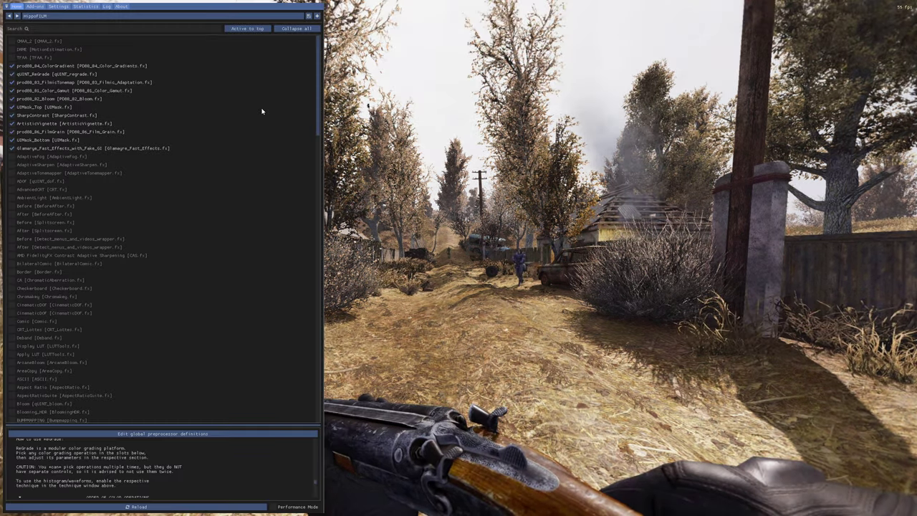
Replace the active ReShade preset with HippoFILM2.ini and view it in the game.
{"action": "left_click", "coordinate": [29, 15]}
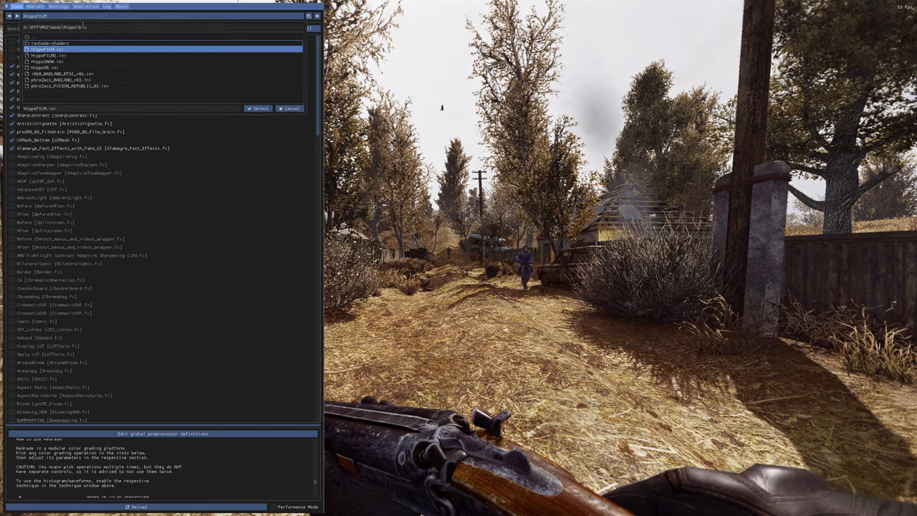
{"action": "left_click", "coordinate": [82, 14]}
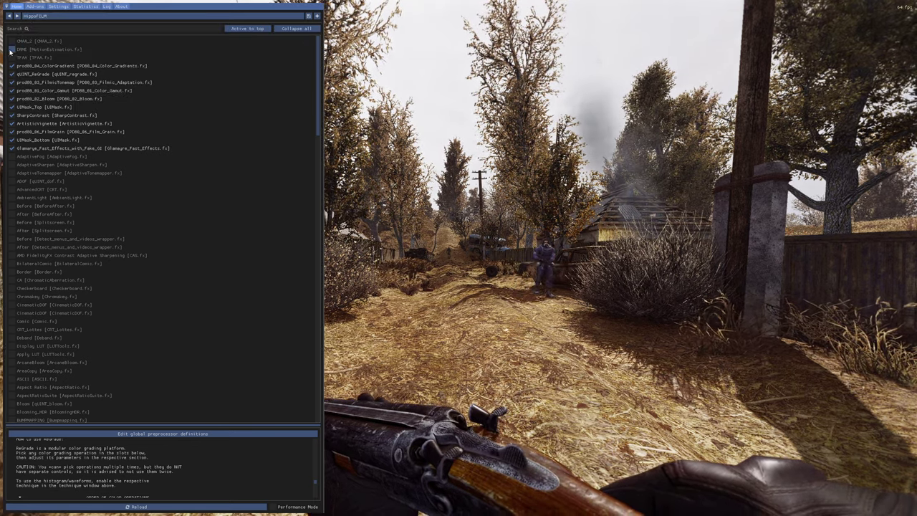
{"action": "left_click", "coordinate": [66, 17]}
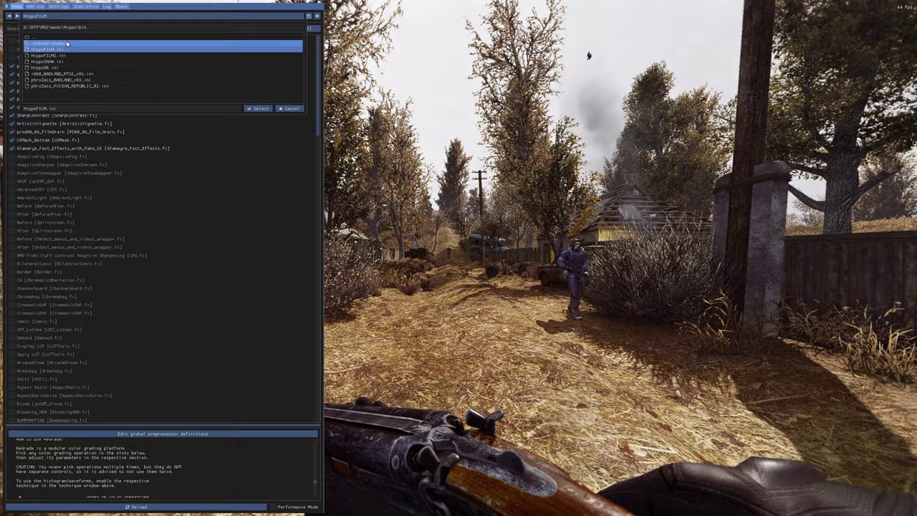
{"action": "left_click", "coordinate": [259, 109]}
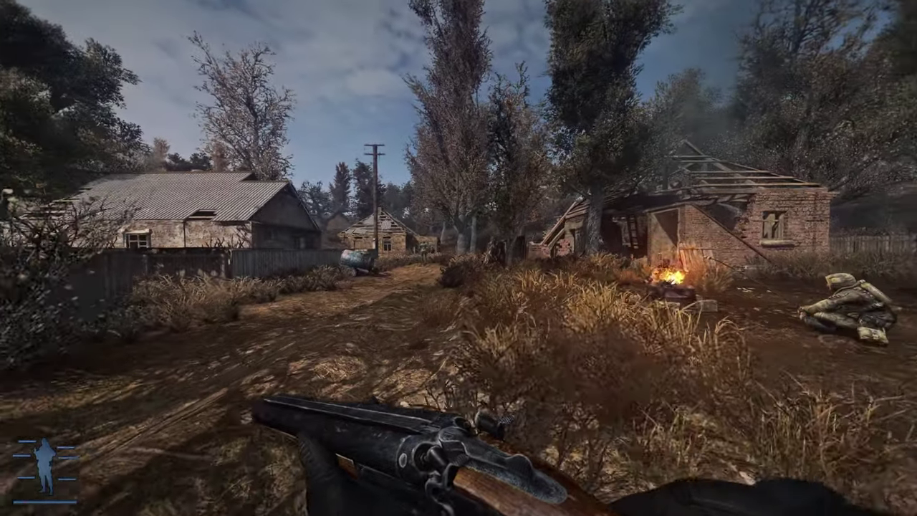
Load the phroZacs_BADLAND_v03.ini preset in the ReShade overlay and close the overlay to view the village.
{"action": "key", "text": "Home"}
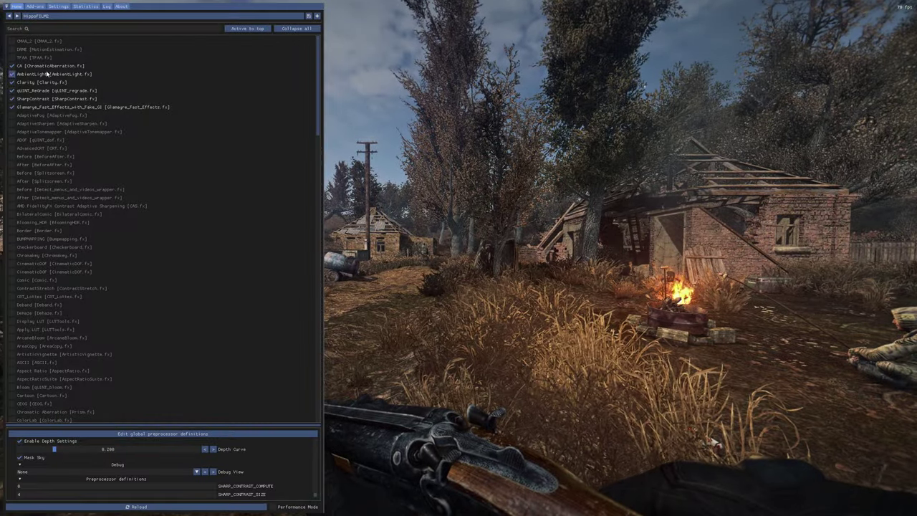
{"action": "left_click", "coordinate": [43, 16]}
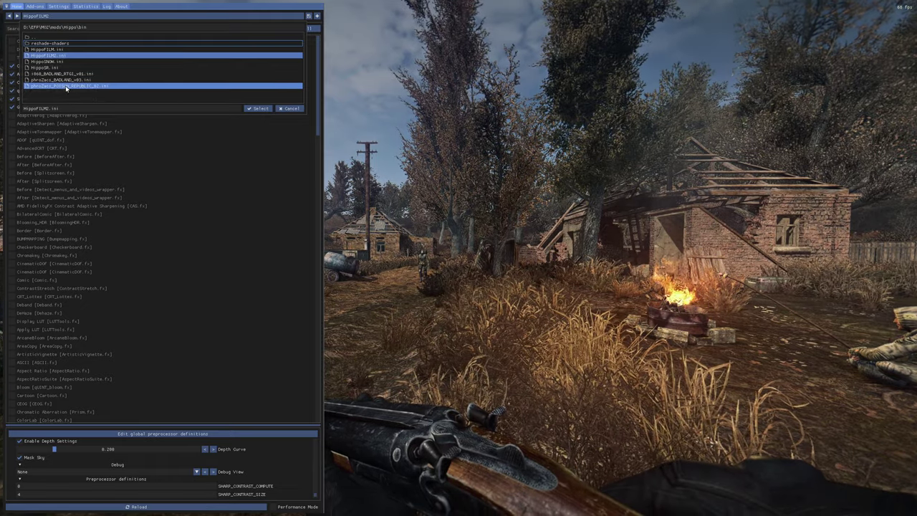
{"action": "left_click", "coordinate": [56, 80]}
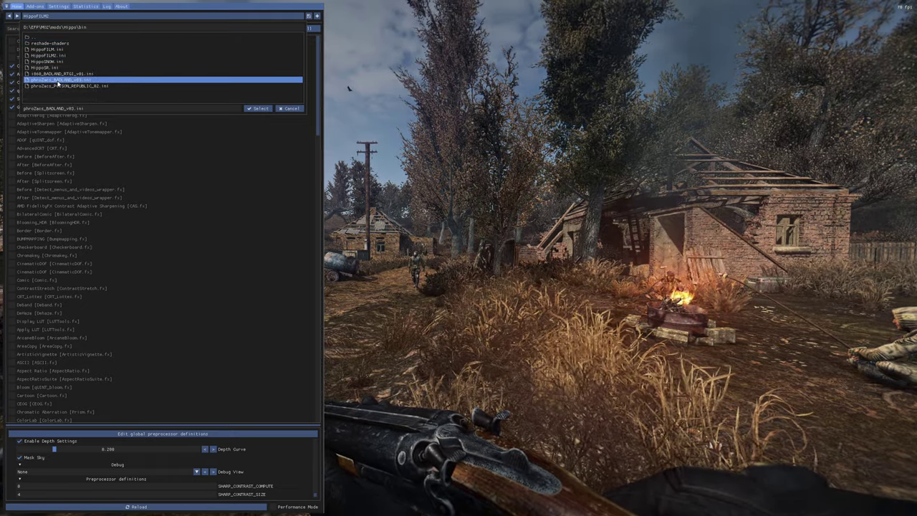
{"action": "left_click", "coordinate": [259, 109]}
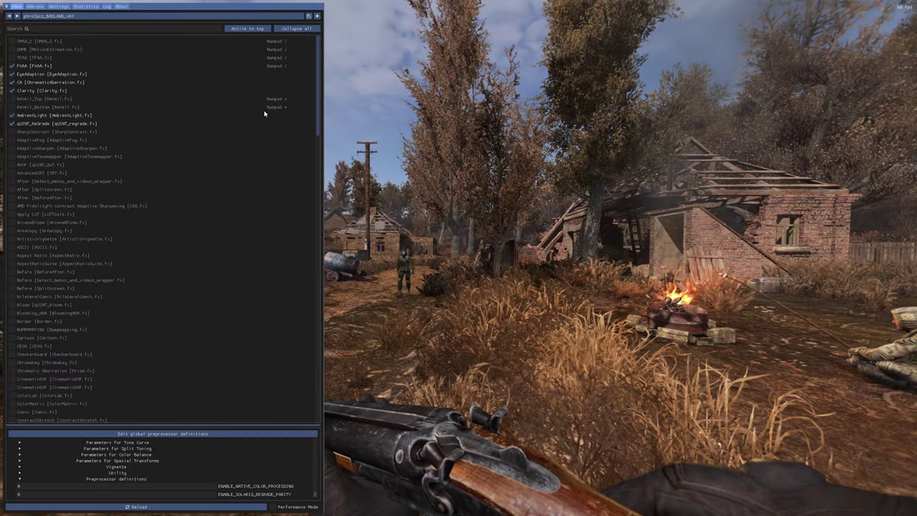
{"action": "key", "text": "Home"}
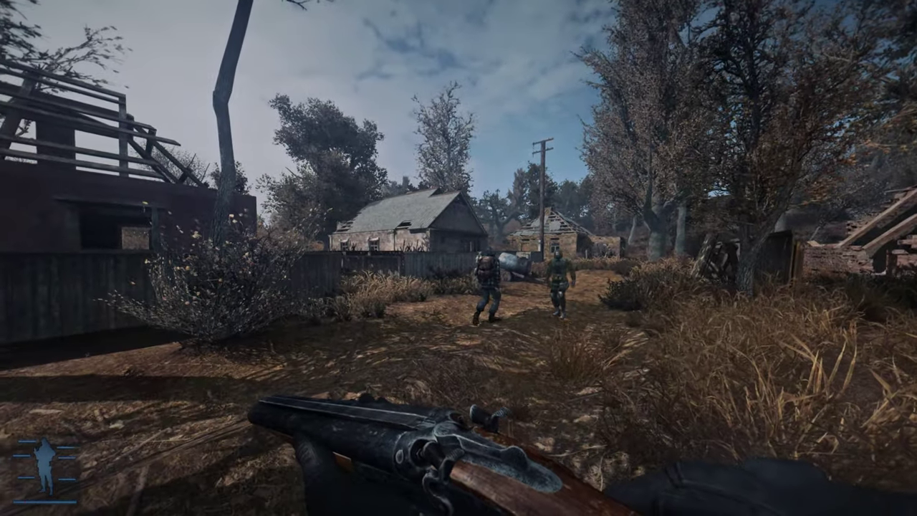
Enable the SharpContrast, TFAA, DRME and CMAA_2 effects in the phroZacs_BADLAND_v03 preset and close the ReShade overlay.
{"action": "key", "text": "Home"}
{"action": "left_click", "coordinate": [36, 132]}
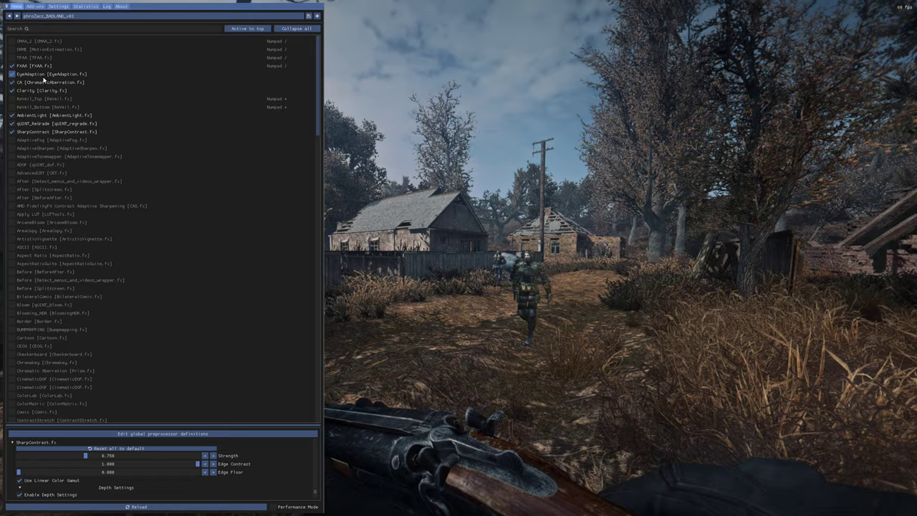
{"action": "left_click", "coordinate": [28, 58]}
{"action": "left_click", "coordinate": [30, 41]}
{"action": "key", "text": "Home"}
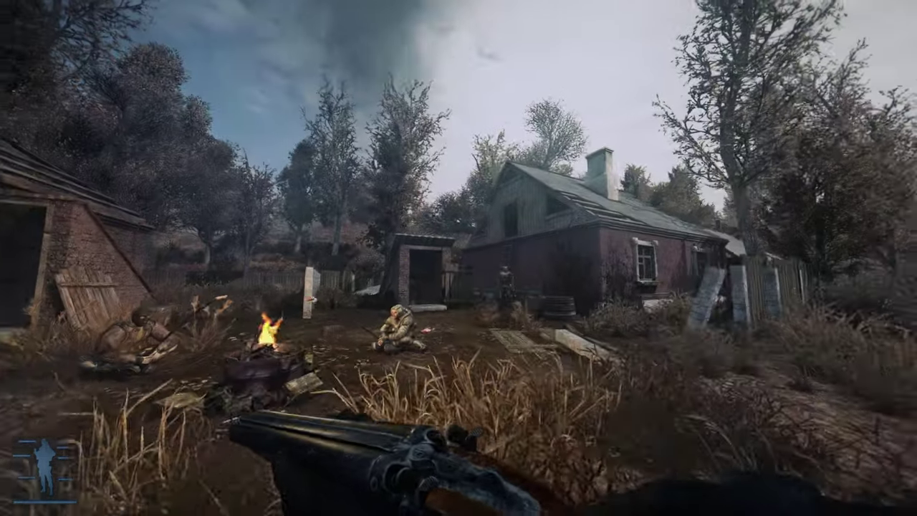
Check the ReShade preset list and view the Weather section of the game's video settings.
{"action": "key", "text": "F7"}
{"action": "key", "text": "Escape"}
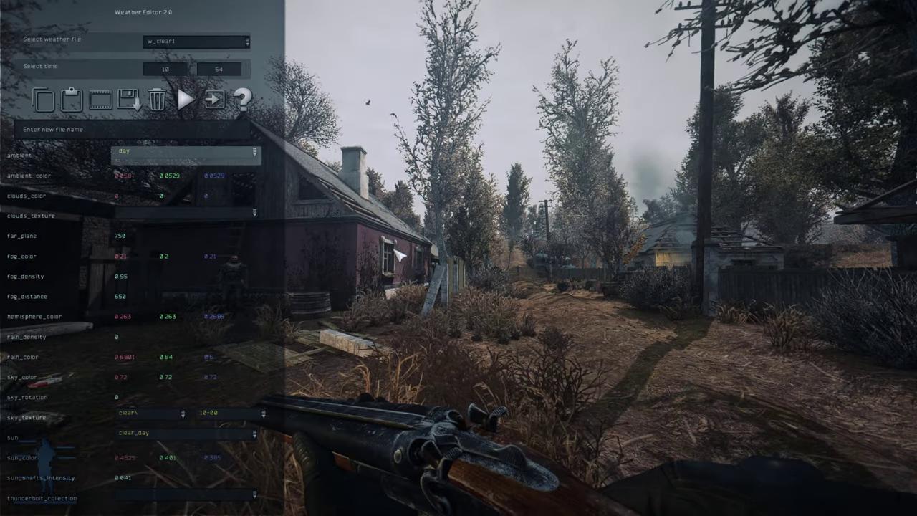
{"action": "key", "text": "Escape"}
{"action": "key", "text": "Home"}
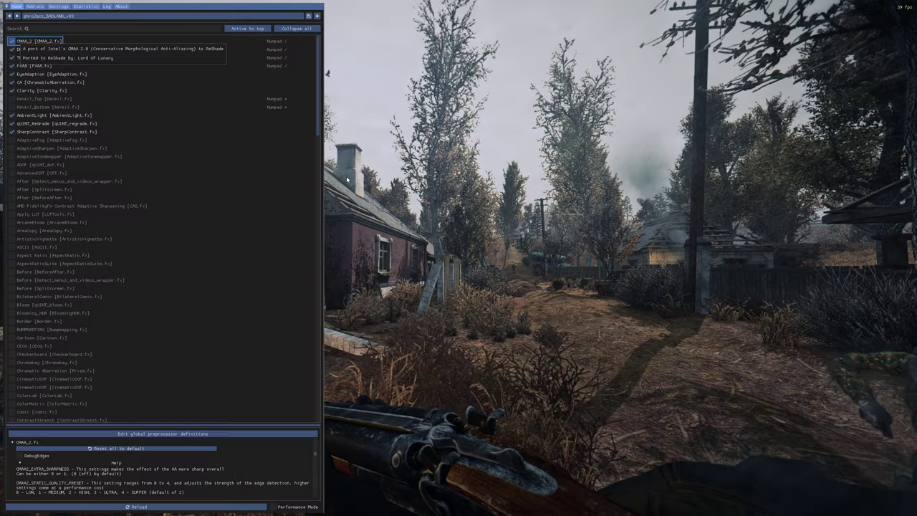
{"action": "left_click", "coordinate": [94, 16]}
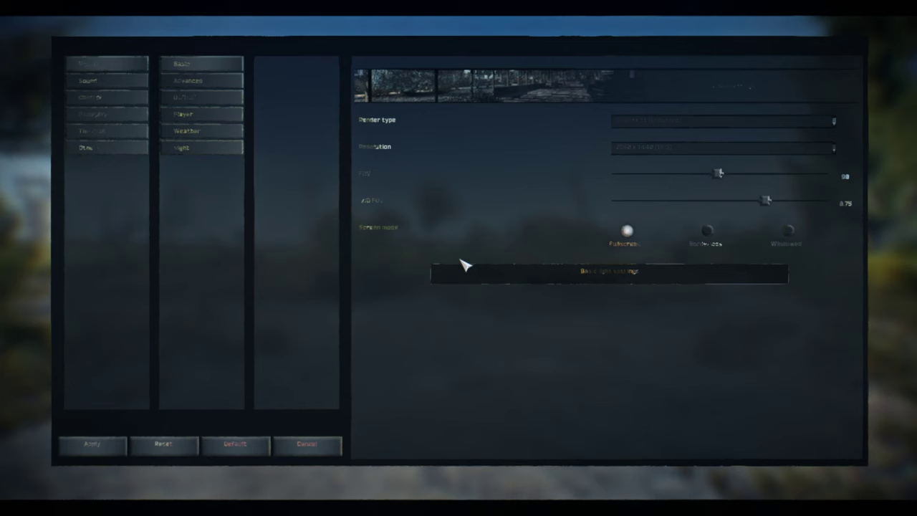
{"action": "left_click", "coordinate": [191, 132]}
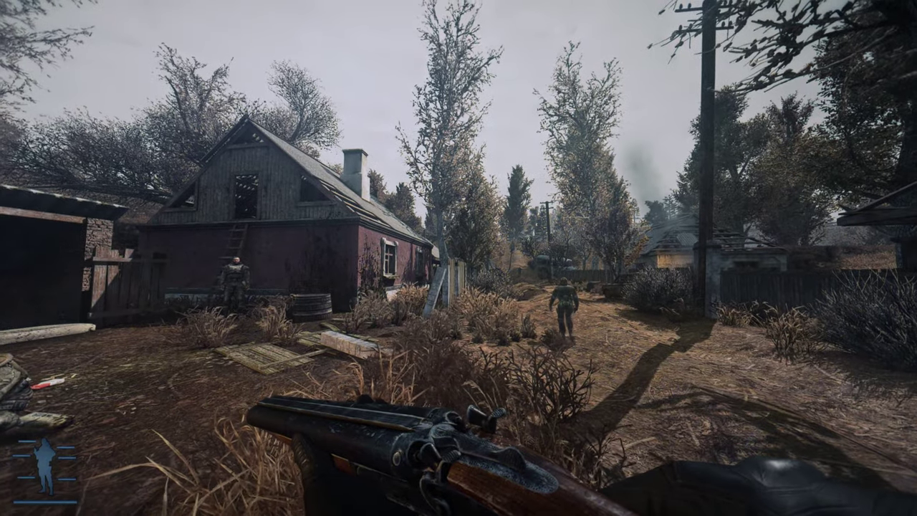
Set the weather file to w_cloudy1 in the Weather Editor and walk along the village road with the editor closed.
{"action": "key", "text": "w"}
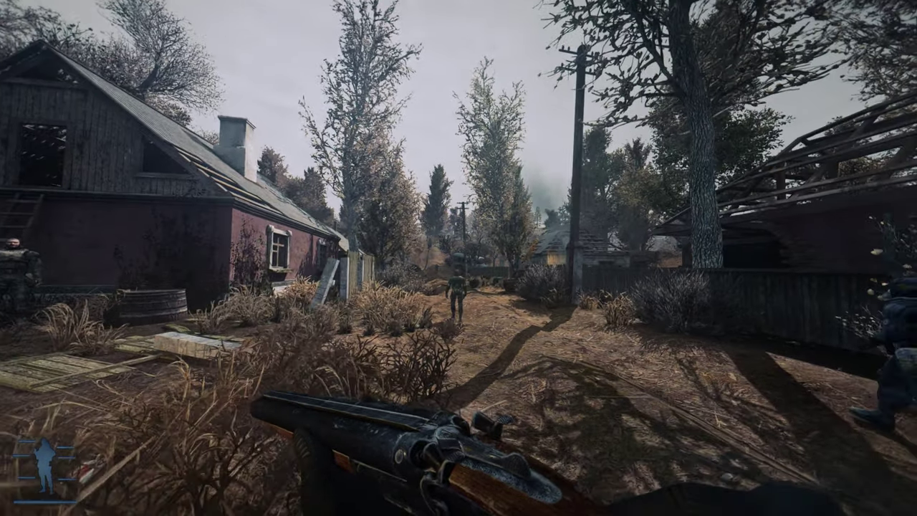
{"action": "key", "text": "F7"}
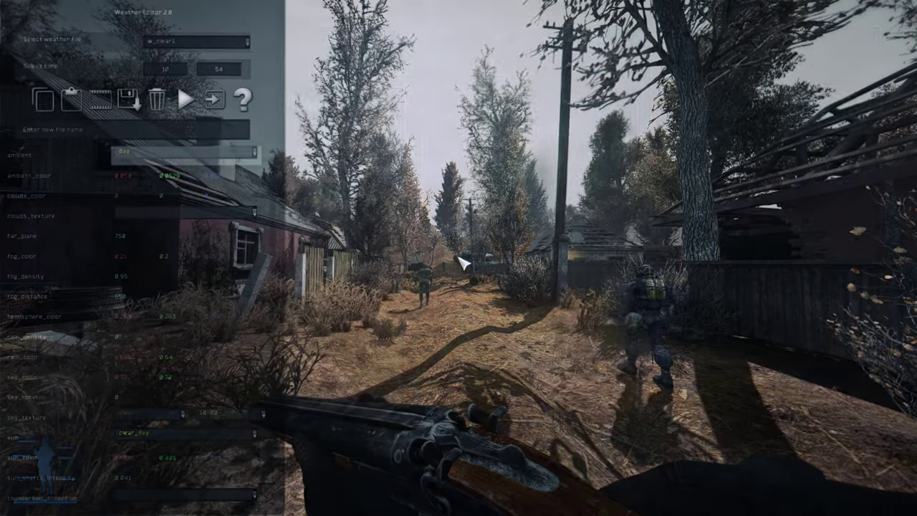
{"action": "left_click", "coordinate": [187, 41]}
{"action": "left_click", "coordinate": [183, 90]}
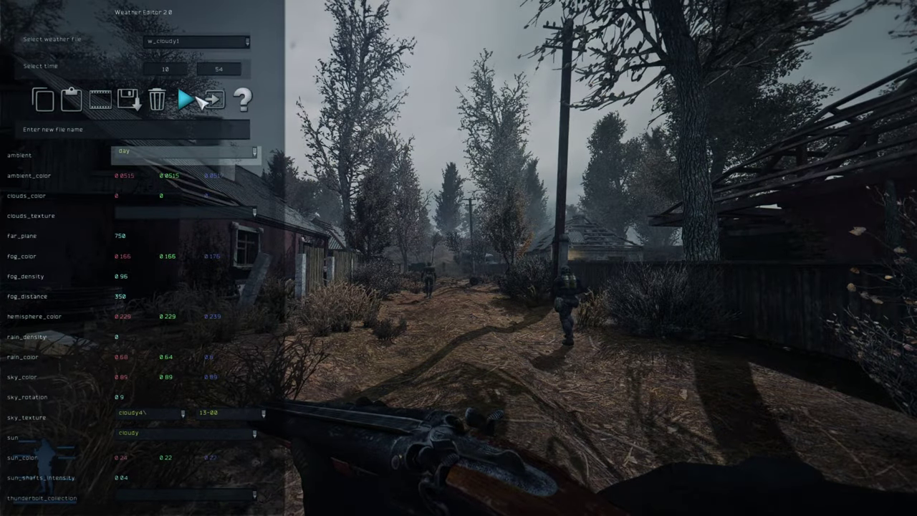
{"action": "key", "text": "F7"}
{"action": "key", "text": "w"}
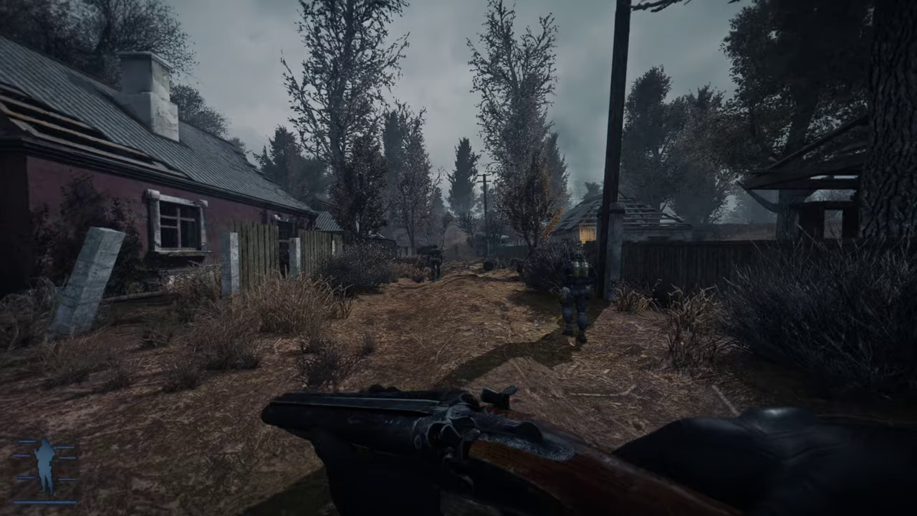
Load the phroZacs_POISON_REPUBLIC_02 preset in the ReShade overlay and close the overlay to view the village road.
{"action": "key", "text": "Home"}
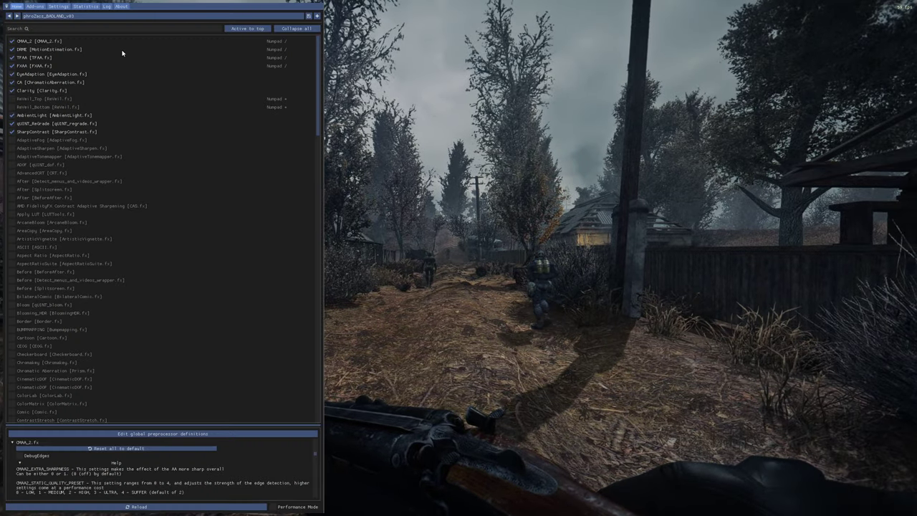
{"action": "left_click", "coordinate": [79, 16]}
{"action": "left_click", "coordinate": [244, 86]}
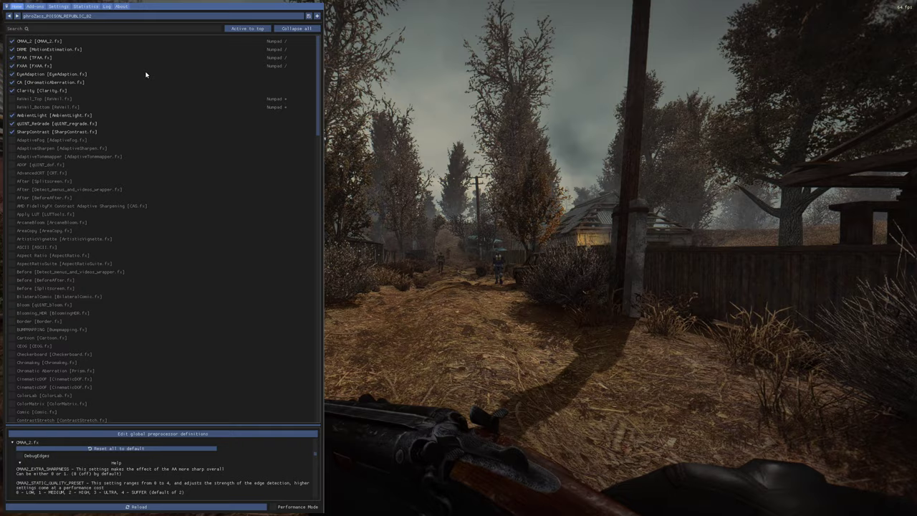
{"action": "key", "text": "Home"}
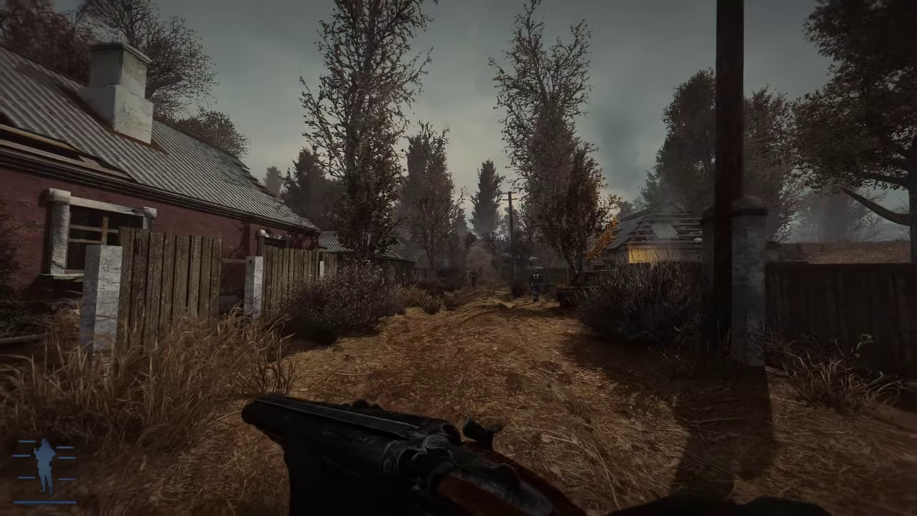
Load the HippoSR preset in the ReShade overlay, close the overlay and walk forward out of the village.
{"action": "key", "text": "Home"}
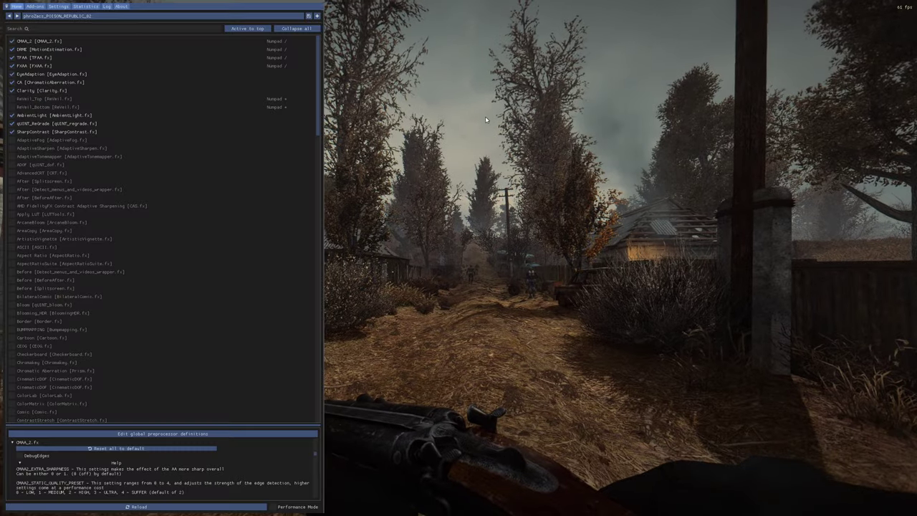
{"action": "left_click", "coordinate": [35, 16]}
{"action": "left_click", "coordinate": [165, 67]}
{"action": "left_click", "coordinate": [265, 108]}
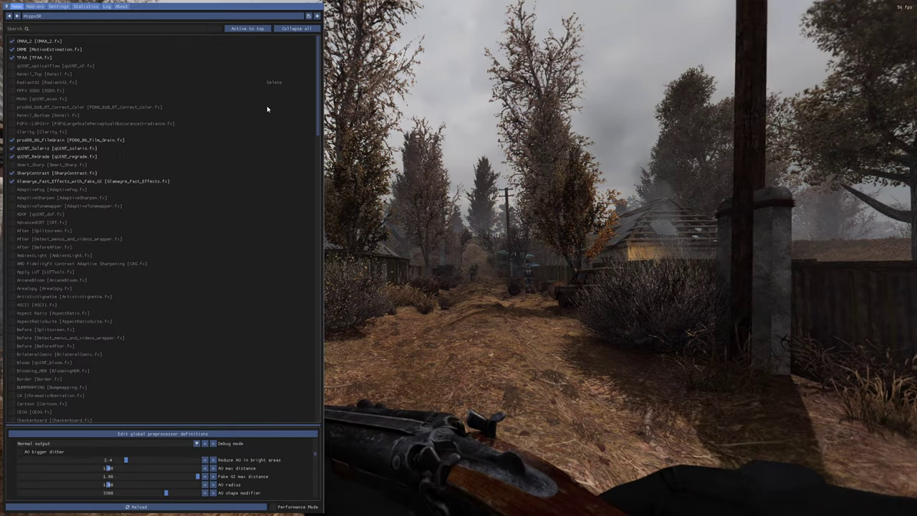
{"action": "key", "text": "Home"}
{"action": "key", "text": "w"}
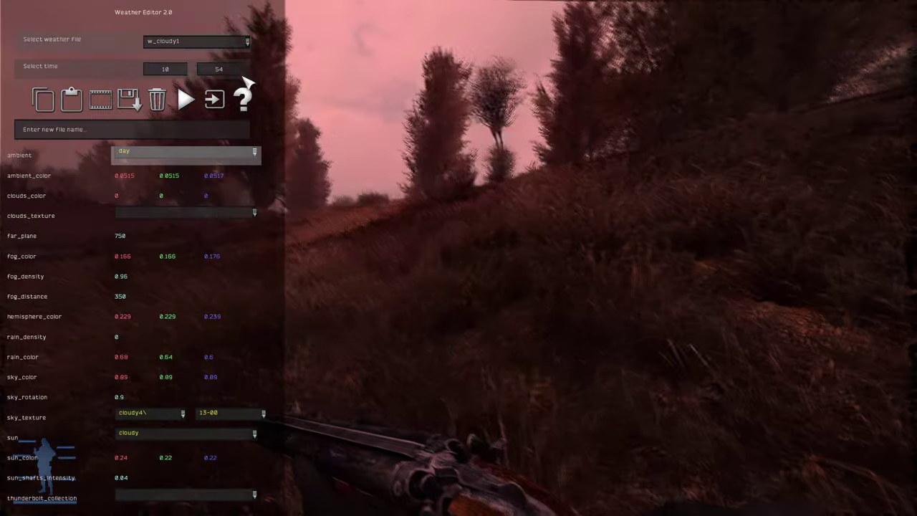
Select a different weather file in place of w_cloudy1 in the Weather Editor.
{"action": "left_click", "coordinate": [184, 41]}
{"action": "left_click", "coordinate": [188, 61]}
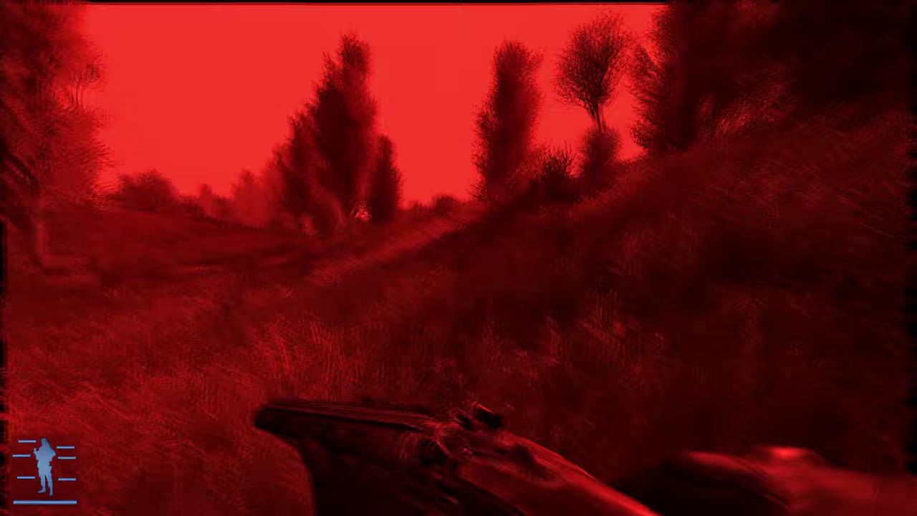